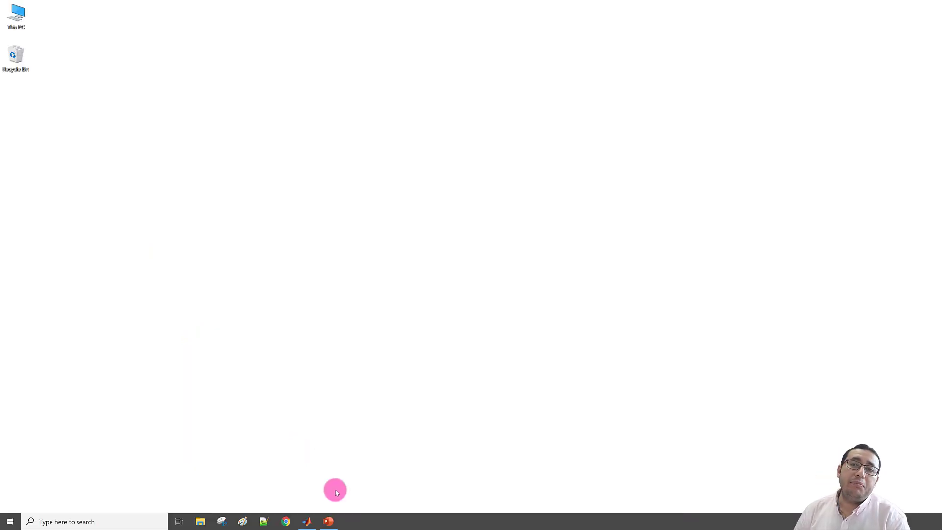
Step: Open the Import Tool Data folder from This PC and move its window toward the desktop's upper-left corner
{"action": "double_click", "coordinate": [19, 21]}
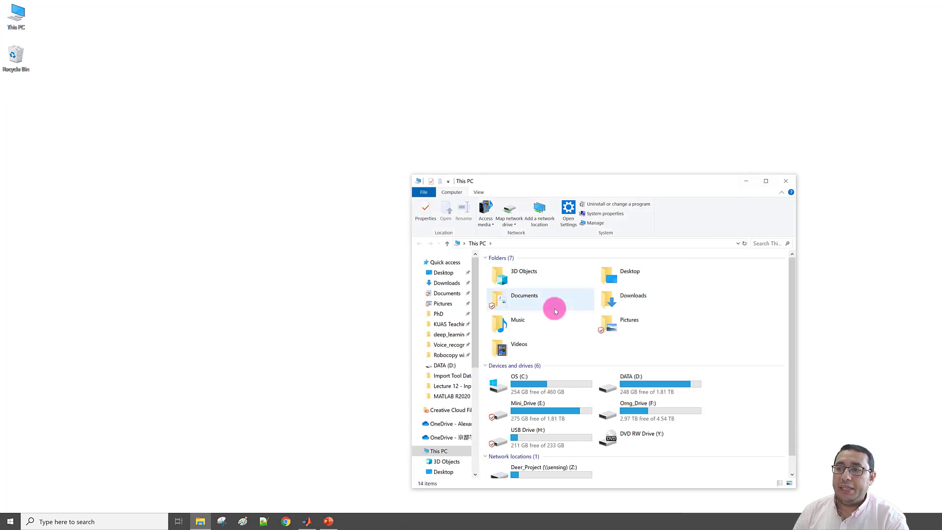
{"action": "left_click", "coordinate": [450, 375]}
{"action": "left_click_drag", "start_coordinate": [604, 180], "coordinate": [228, 14]}
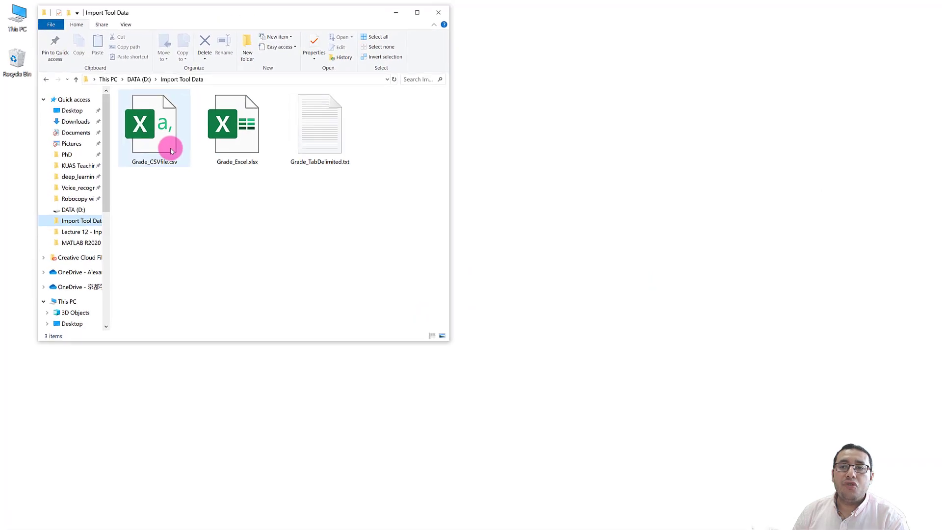
Step: Examine the file types and extensions of the Excel, CSV and tab-delimited grade files in the folder
{"action": "left_click", "coordinate": [285, 128]}
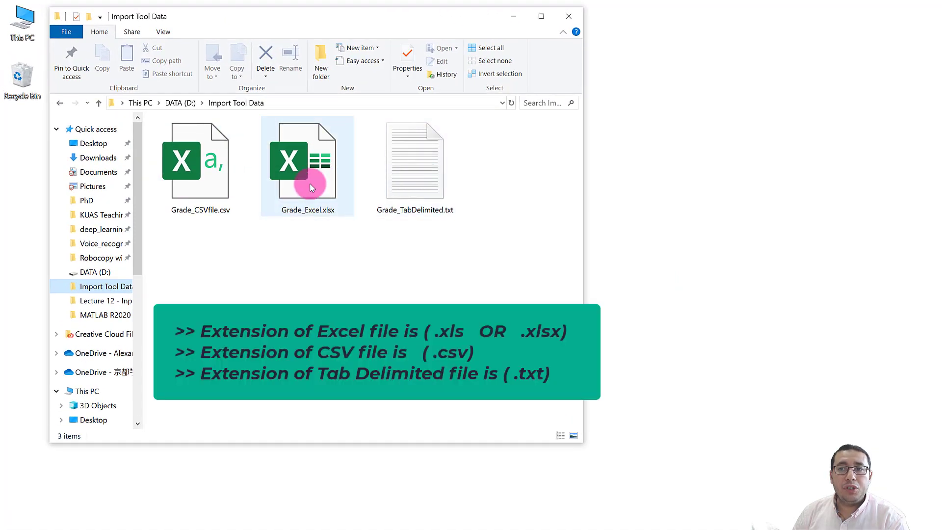
{"action": "left_click", "coordinate": [310, 183]}
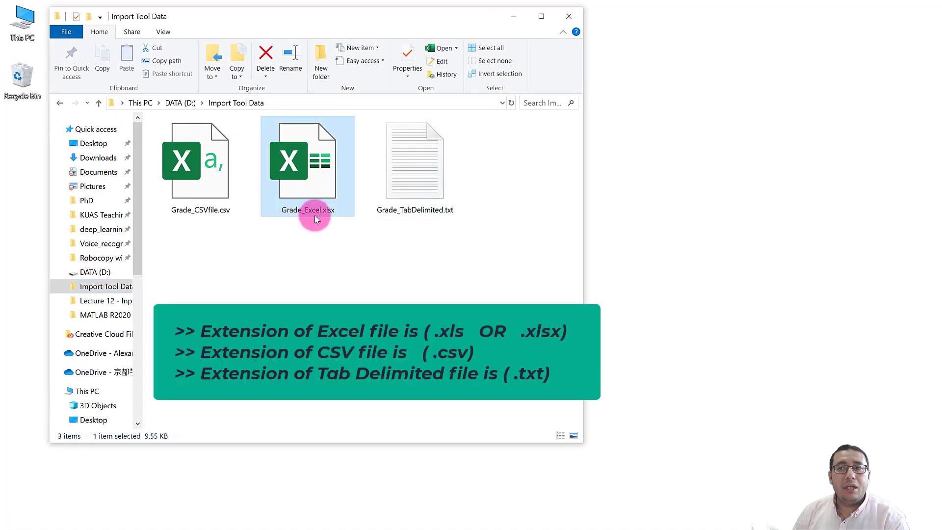
{"action": "mouse_move", "coordinate": [324, 219]}
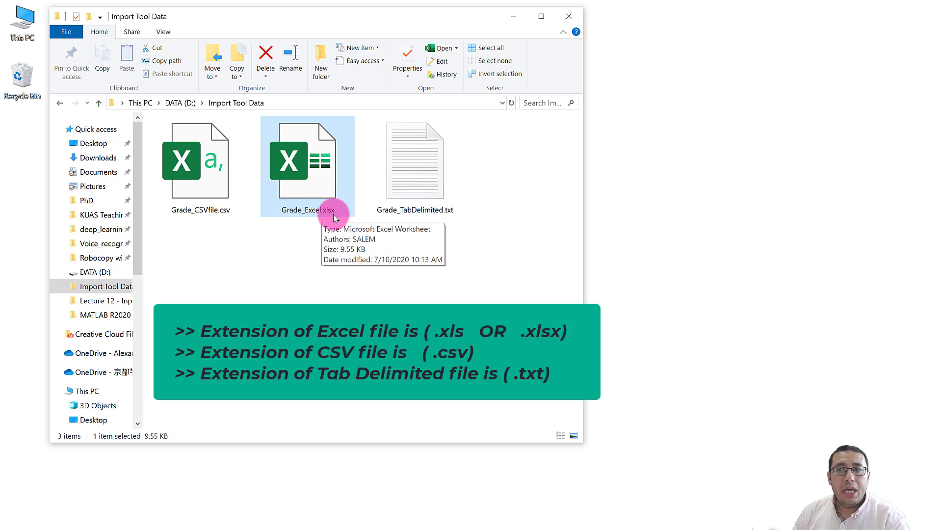
{"action": "mouse_move", "coordinate": [218, 218]}
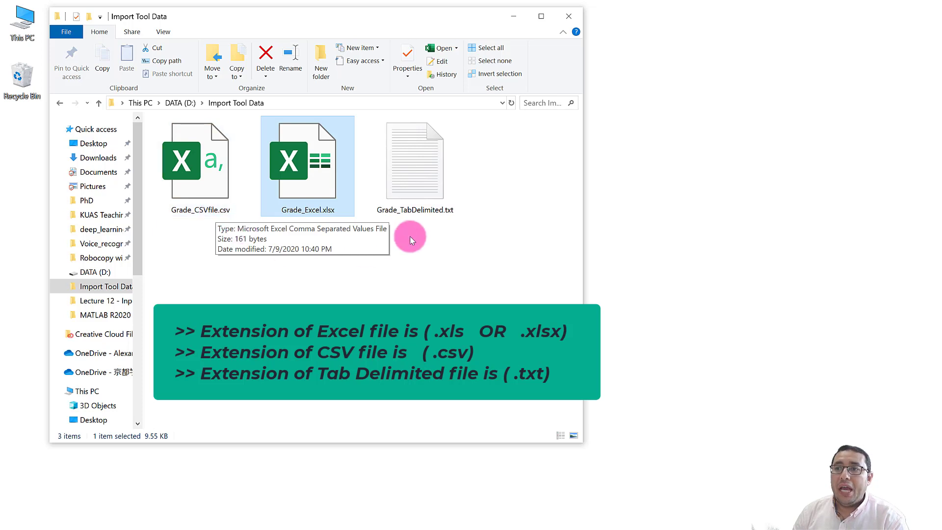
{"action": "mouse_move", "coordinate": [433, 218]}
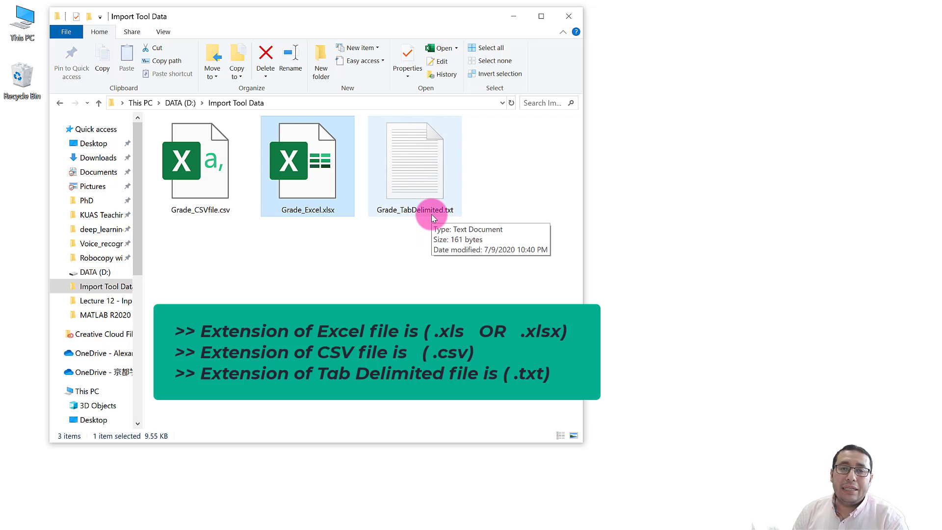
{"action": "left_click", "coordinate": [432, 214]}
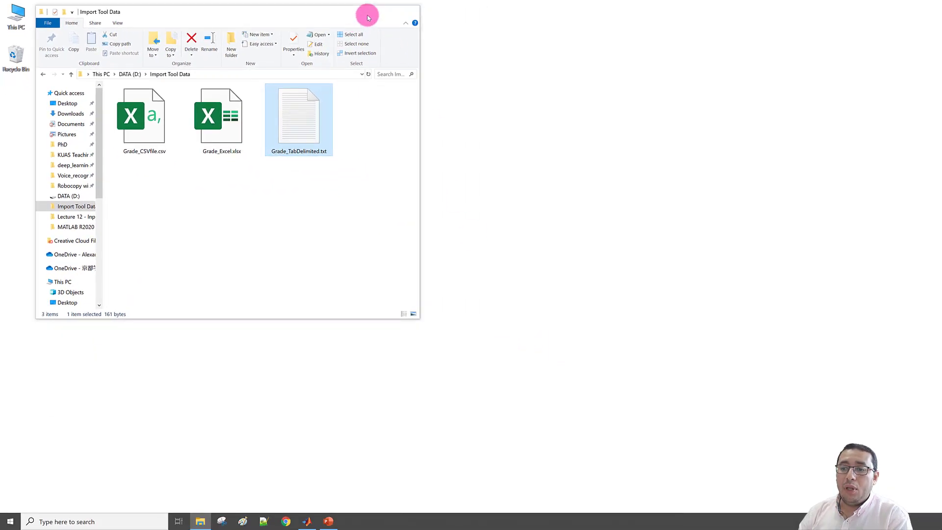
Step: Switch to MATLAB and open Grade_Excel.xlsx from the Import Tool Data folder for import, placing the import window beside the main window
{"action": "left_click", "coordinate": [369, 12]}
{"action": "left_click", "coordinate": [307, 521]}
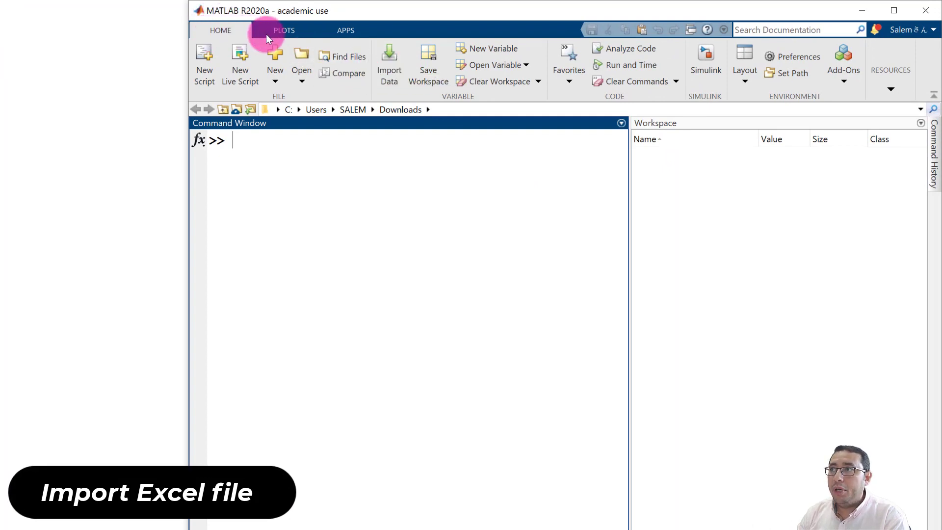
{"action": "left_click", "coordinate": [388, 66]}
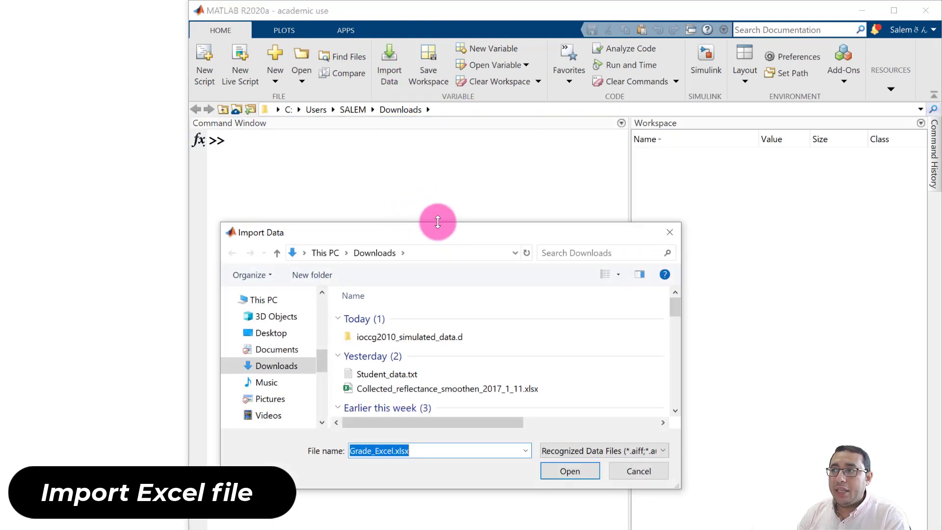
{"action": "left_click_drag", "start_coordinate": [438, 222], "coordinate": [437, 185]}
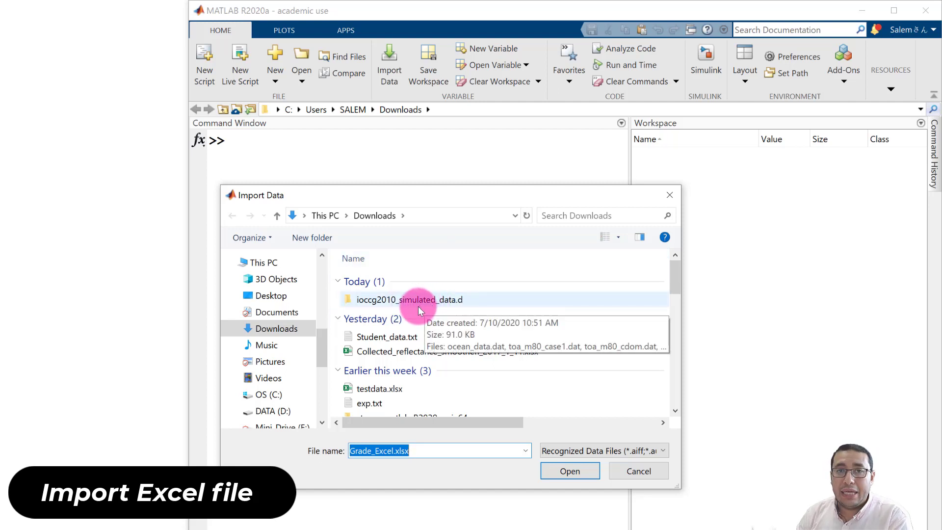
{"action": "left_click_drag", "start_coordinate": [320, 347], "coordinate": [320, 304]}
{"action": "left_click", "coordinate": [285, 340]}
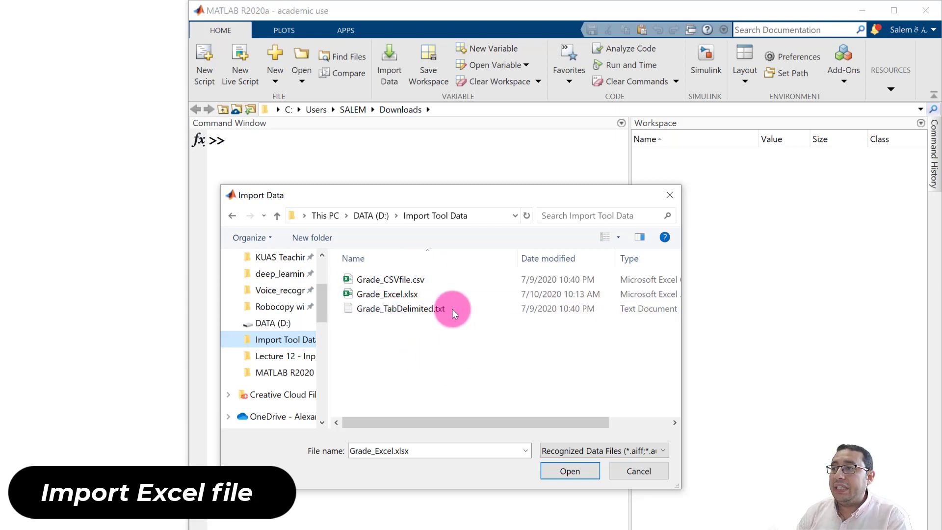
{"action": "left_click", "coordinate": [417, 293]}
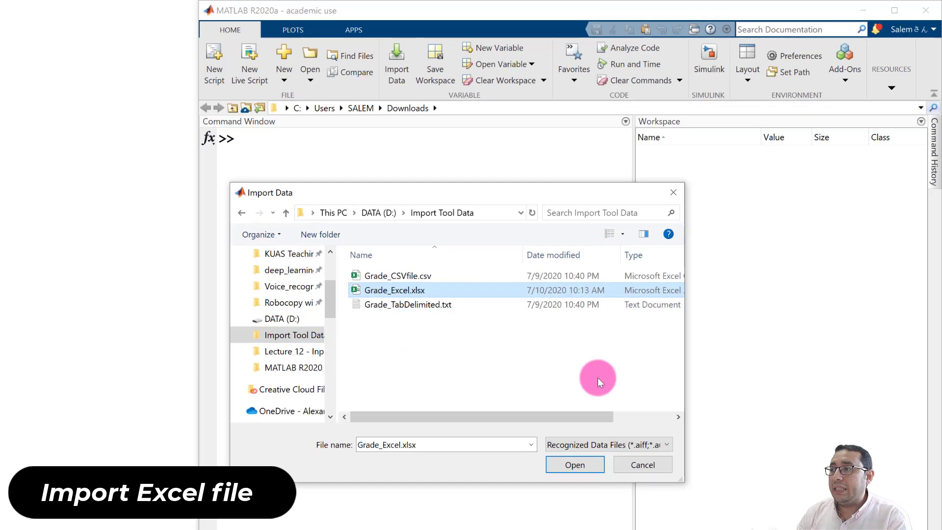
{"action": "left_click", "coordinate": [574, 465]}
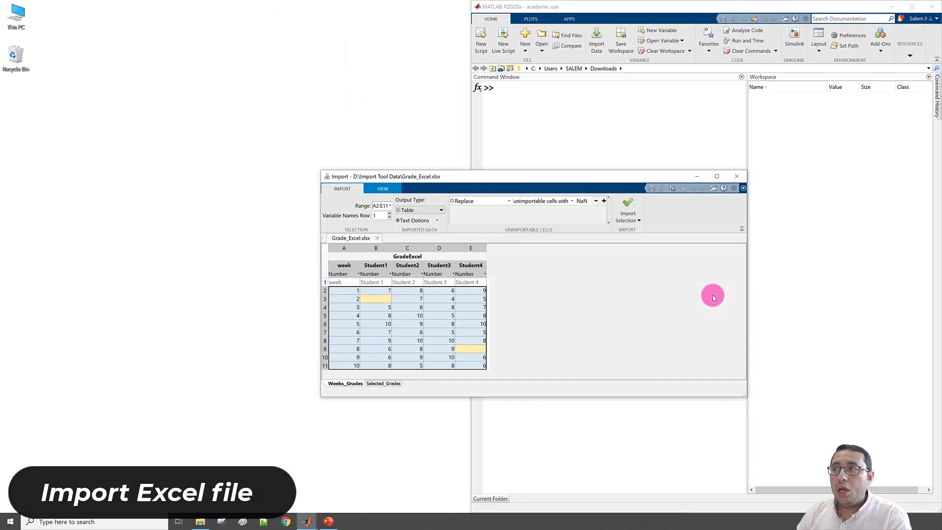
{"action": "left_click_drag", "start_coordinate": [578, 181], "coordinate": [295, 132]}
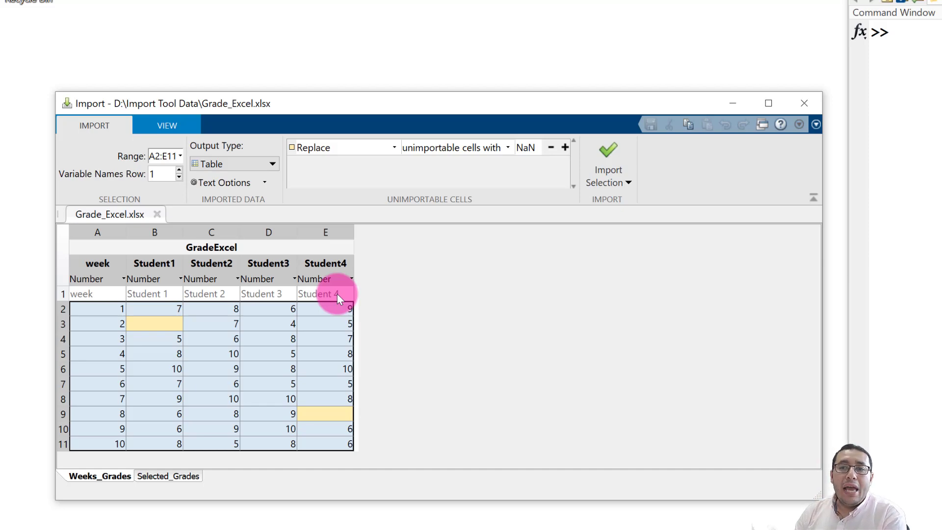
Step: Compare the Weeks_Grades and Selected_Grades sheets of the workbook, ending on Weeks_Grades
{"action": "left_click", "coordinate": [171, 475]}
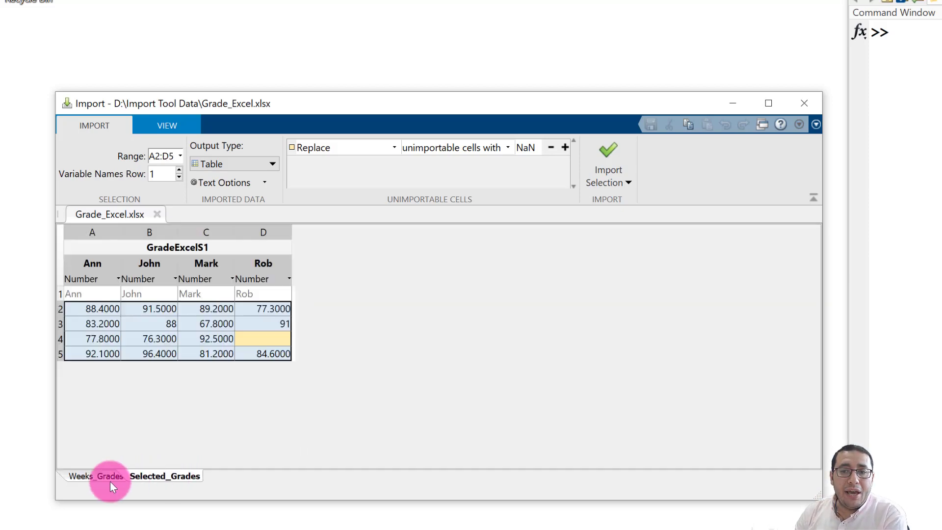
{"action": "left_click", "coordinate": [102, 475]}
{"action": "left_click", "coordinate": [157, 478]}
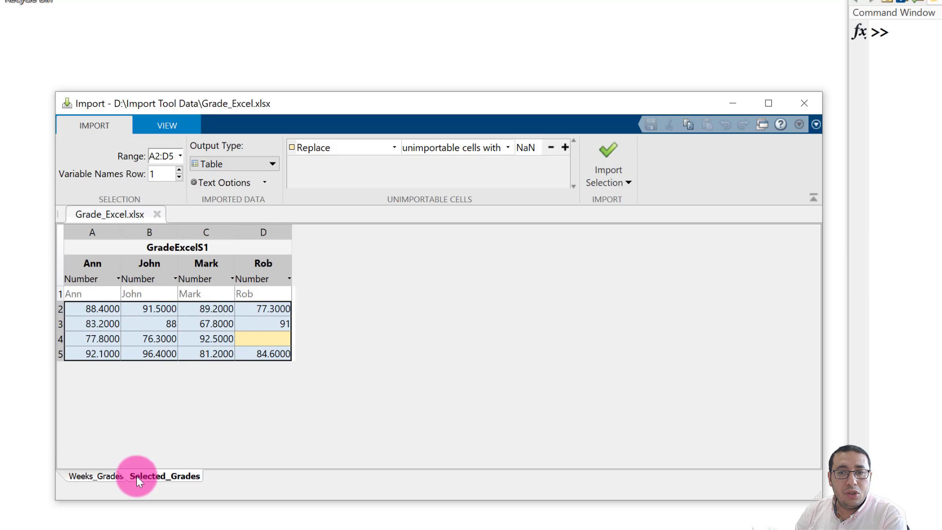
{"action": "left_click", "coordinate": [85, 478]}
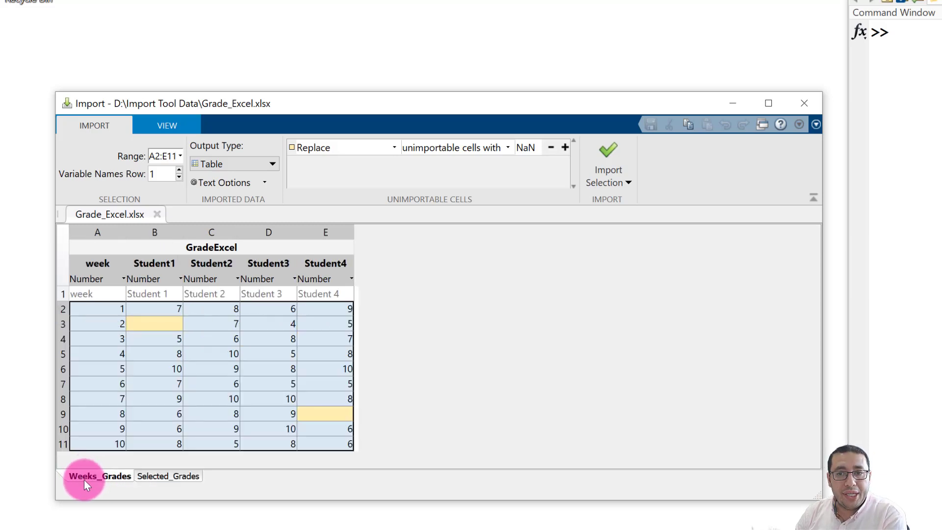
{"action": "left_click", "coordinate": [166, 476]}
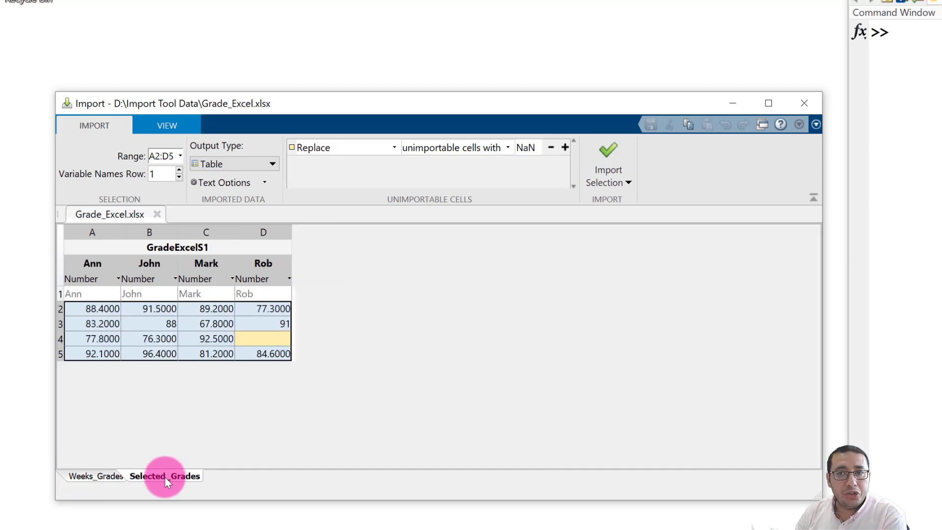
{"action": "left_click", "coordinate": [100, 474]}
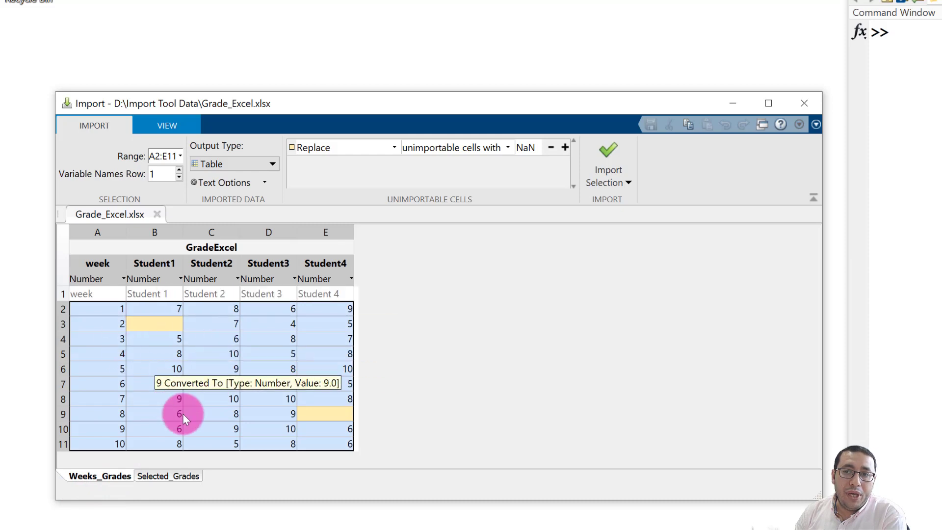
{"action": "left_click", "coordinate": [122, 103]}
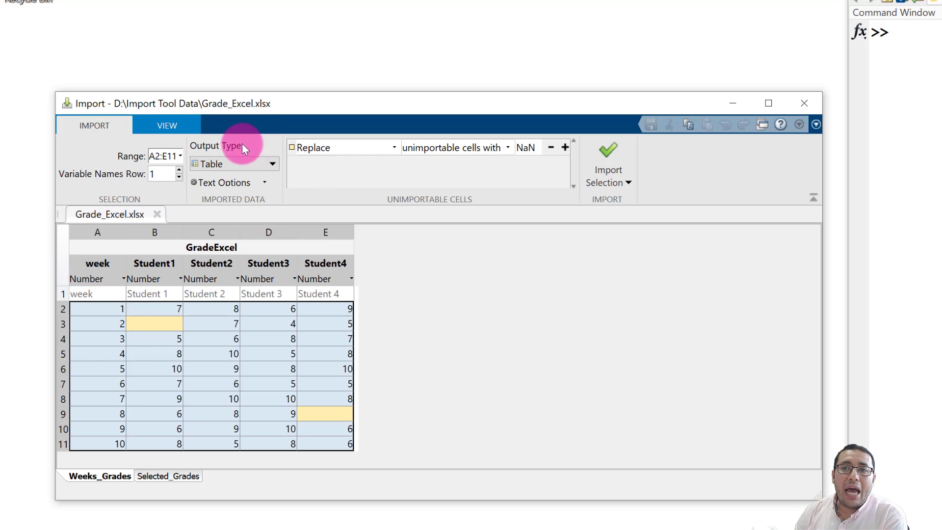
Step: Set the output type to Numeric Matrix and rename the output variable as Grade
{"action": "left_click", "coordinate": [272, 164]}
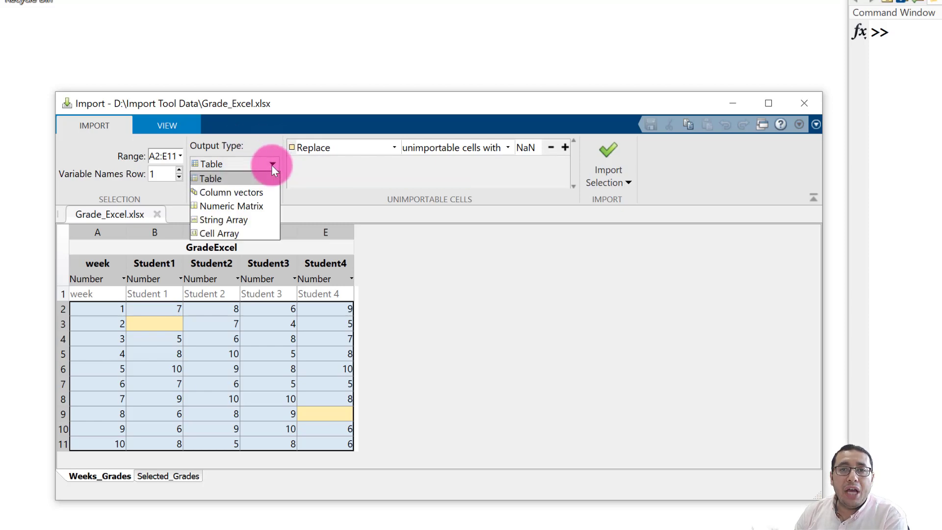
{"action": "left_click", "coordinate": [268, 207]}
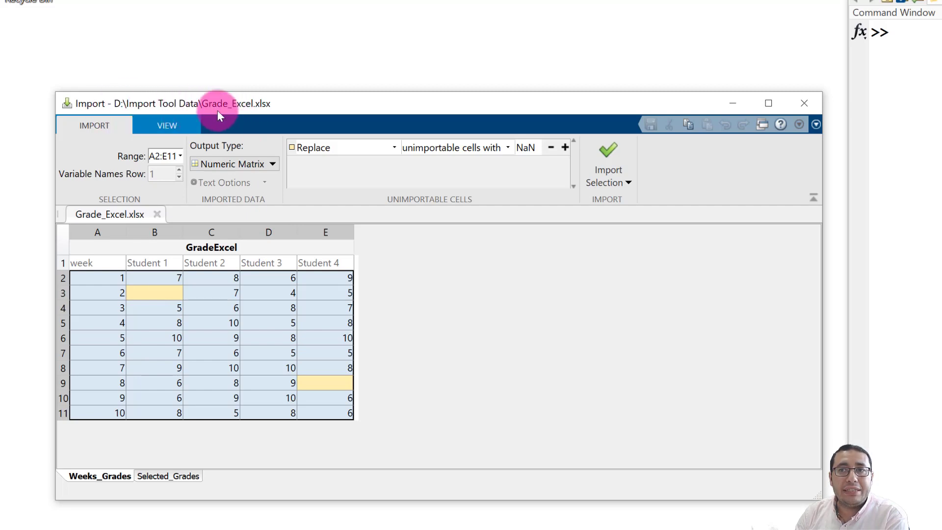
{"action": "double_click", "coordinate": [250, 247]}
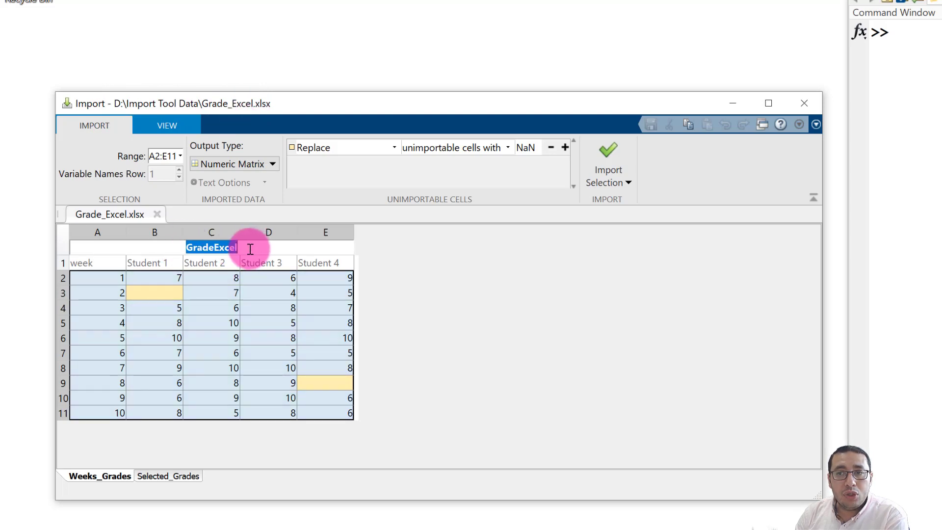
{"action": "key", "text": "Right"}
{"action": "key", "text": "BackSpace"}
{"action": "key", "text": "BackSpace"}
{"action": "key", "text": "BackSpace"}
{"action": "key", "text": "BackSpace"}
{"action": "key", "text": "BackSpace"}
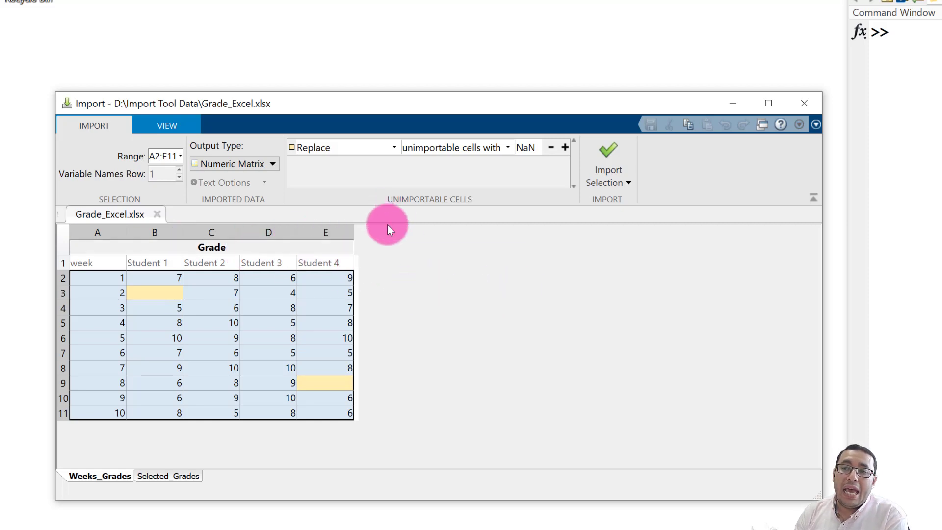
Step: Set unimportable cells to be replaced with 0 and import the selected Weeks_Grades data into the workspace
{"action": "mouse_move", "coordinate": [317, 382]}
{"action": "mouse_move", "coordinate": [169, 293]}
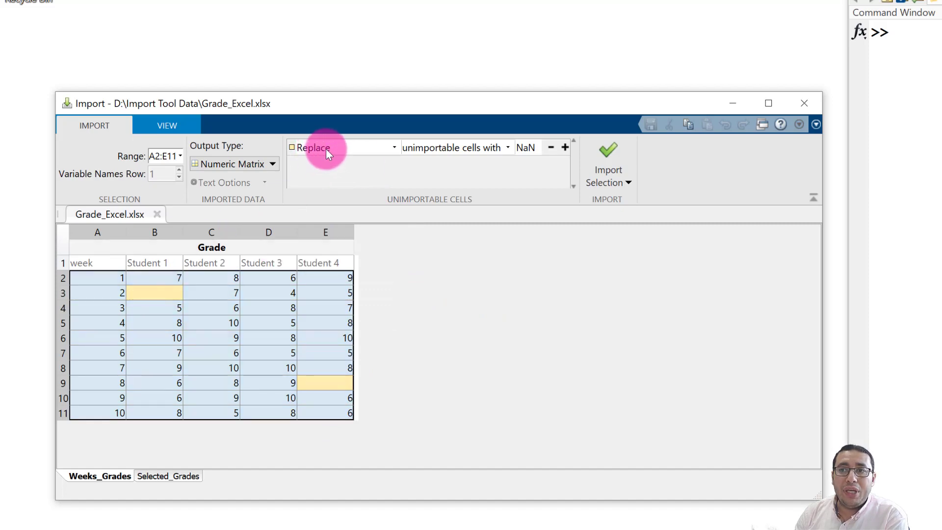
{"action": "double_click", "coordinate": [534, 147]}
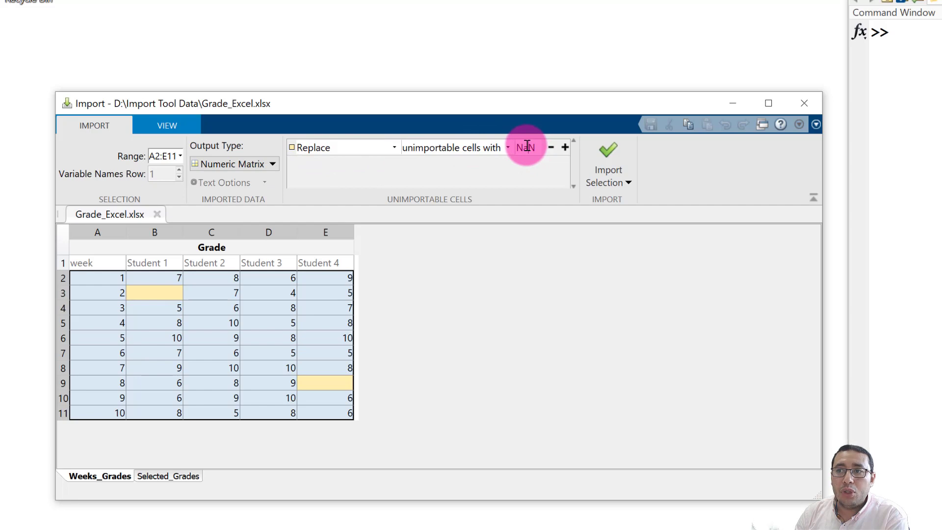
{"action": "type", "text": "0"}
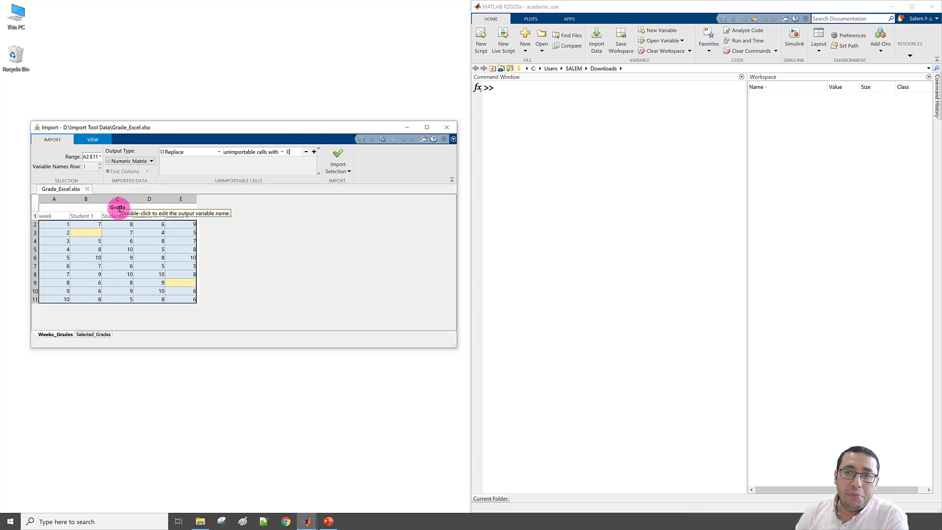
{"action": "left_click", "coordinate": [341, 157]}
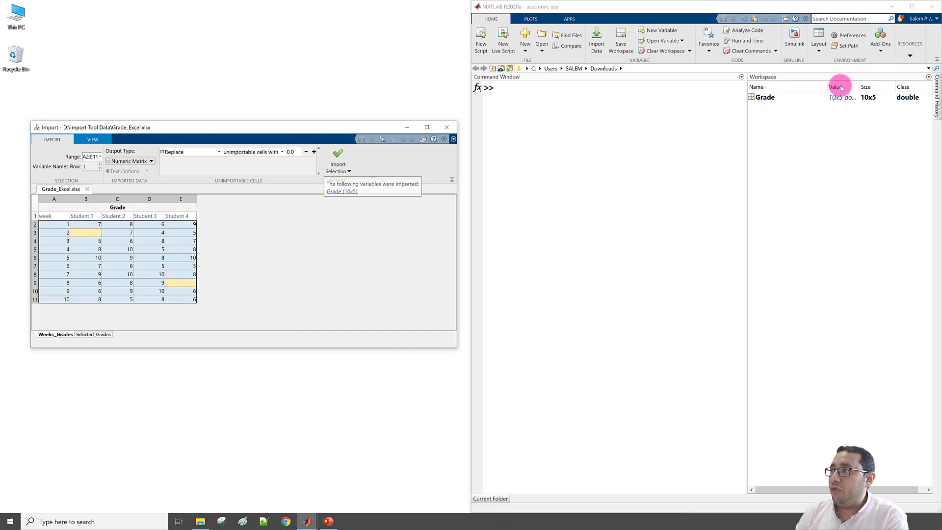
Step: Display the Grade matrix in the Command Window and check the values of the formerly empty cells
{"action": "left_click_drag", "start_coordinate": [828, 87], "coordinate": [815, 87]}
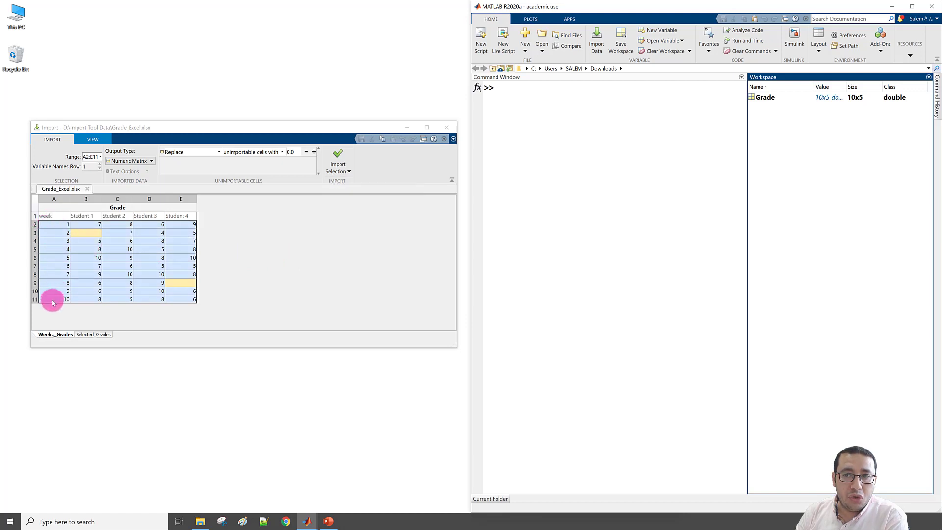
{"action": "mouse_move", "coordinate": [106, 235]}
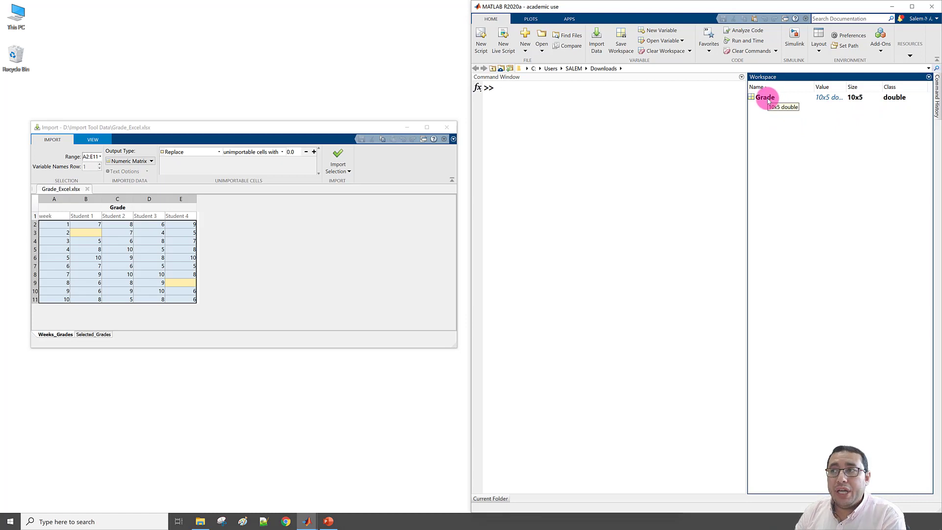
{"action": "left_click", "coordinate": [519, 93]}
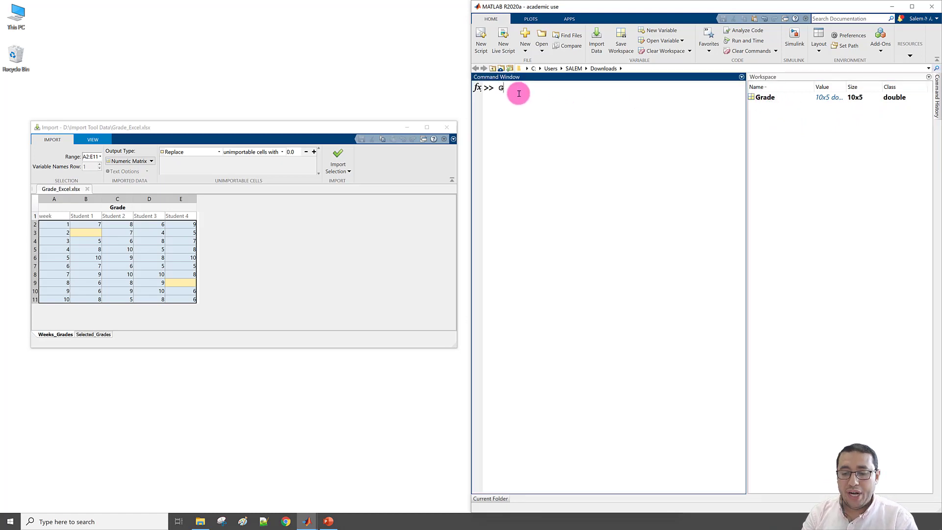
{"action": "key", "text": "Return"}
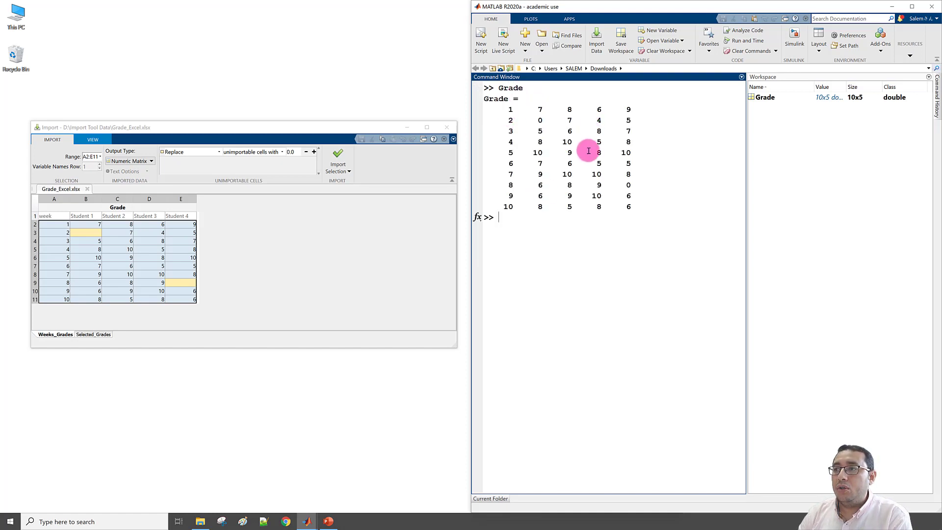
{"action": "left_click", "coordinate": [513, 109]}
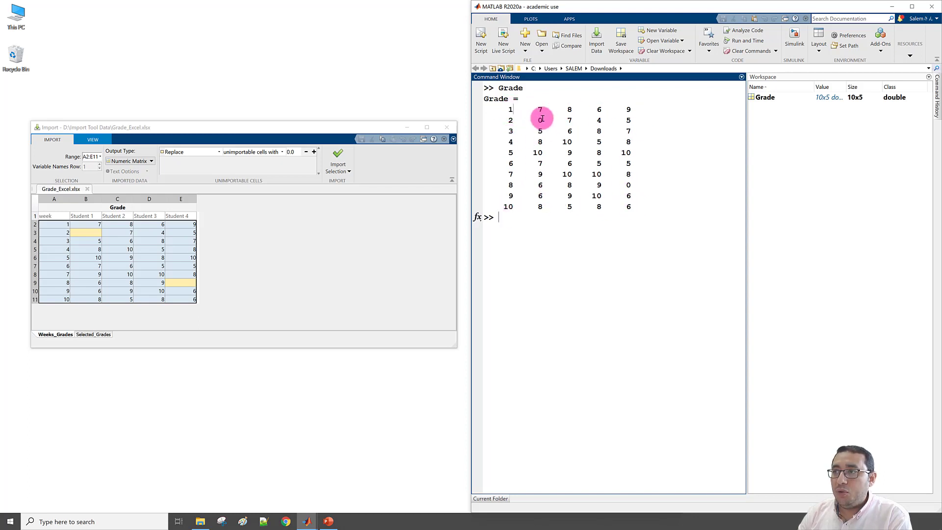
{"action": "double_click", "coordinate": [628, 185]}
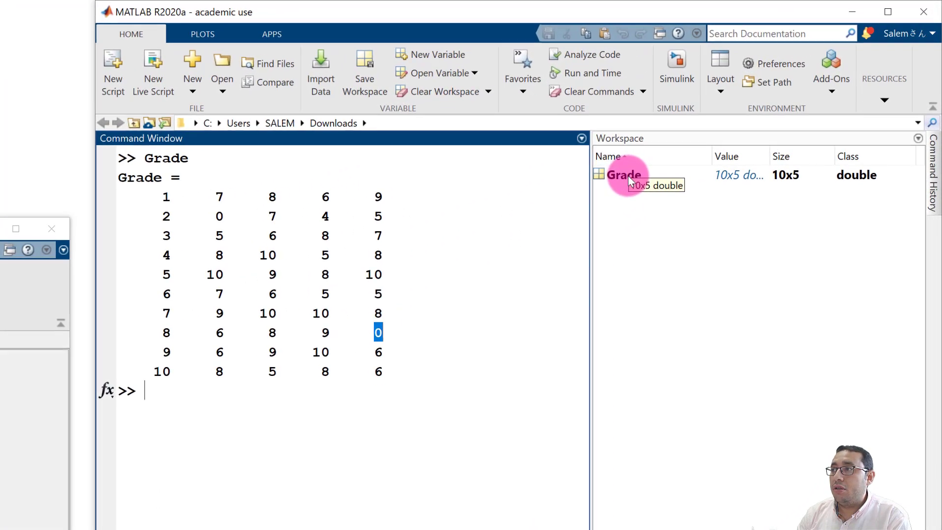
Step: Open the Grade matrix in the Variables editor, set row 2, column 2 to 10 and row 8, column 5 to 5, and close the editor
{"action": "double_click", "coordinate": [766, 97]}
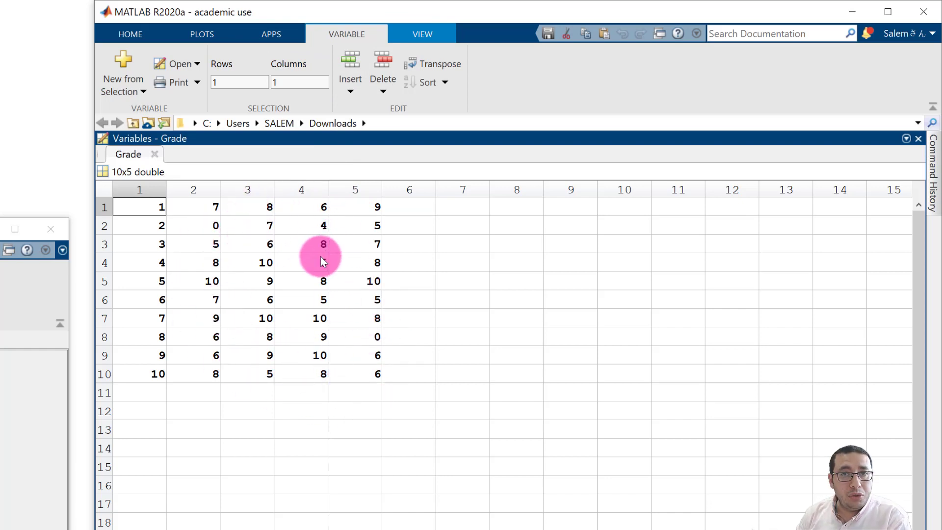
{"action": "double_click", "coordinate": [214, 227]}
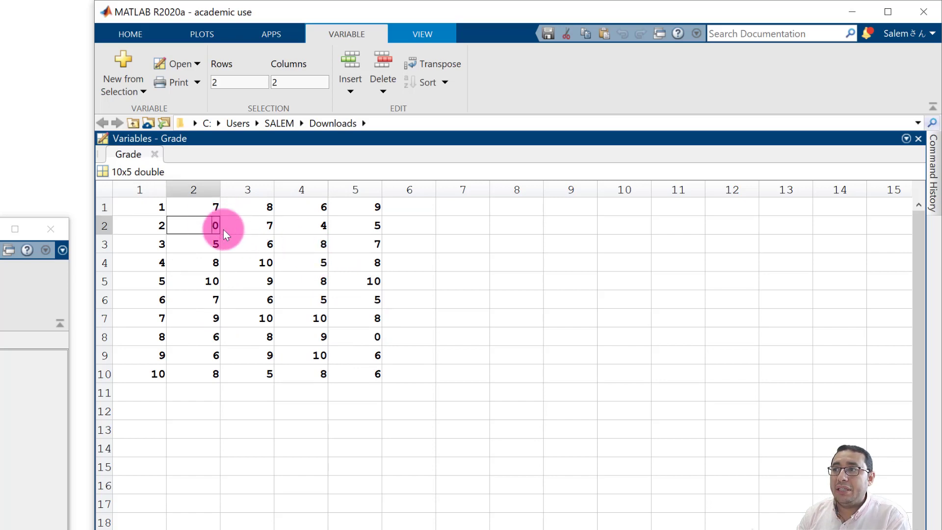
{"action": "left_click", "coordinate": [211, 227]}
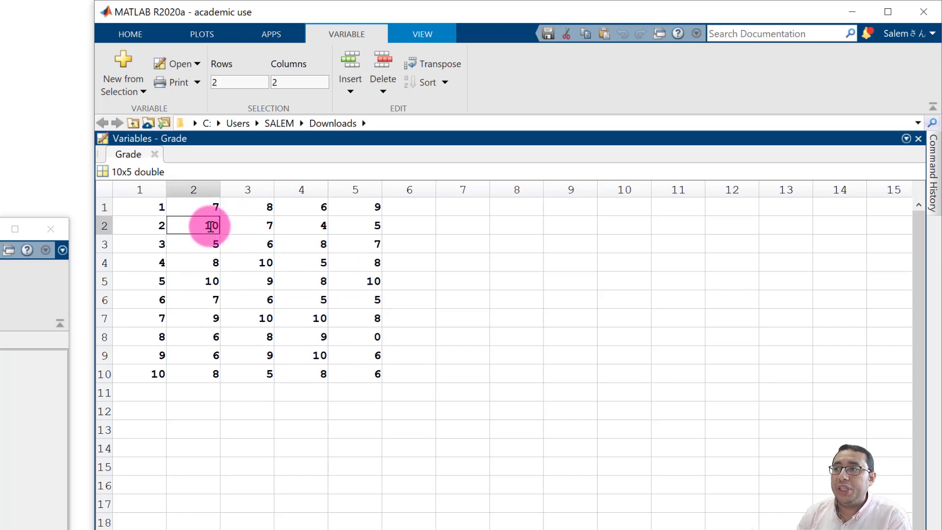
{"action": "left_click", "coordinate": [361, 338]}
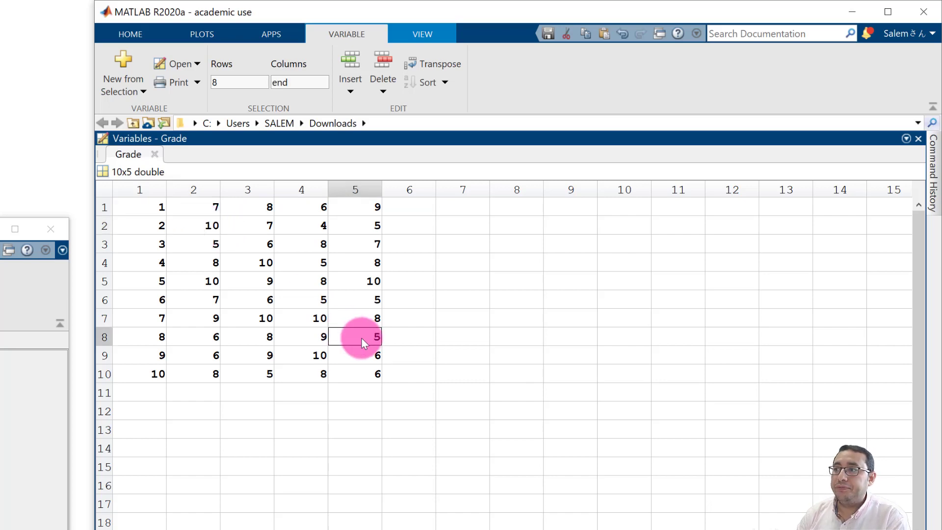
{"action": "key", "text": "Down"}
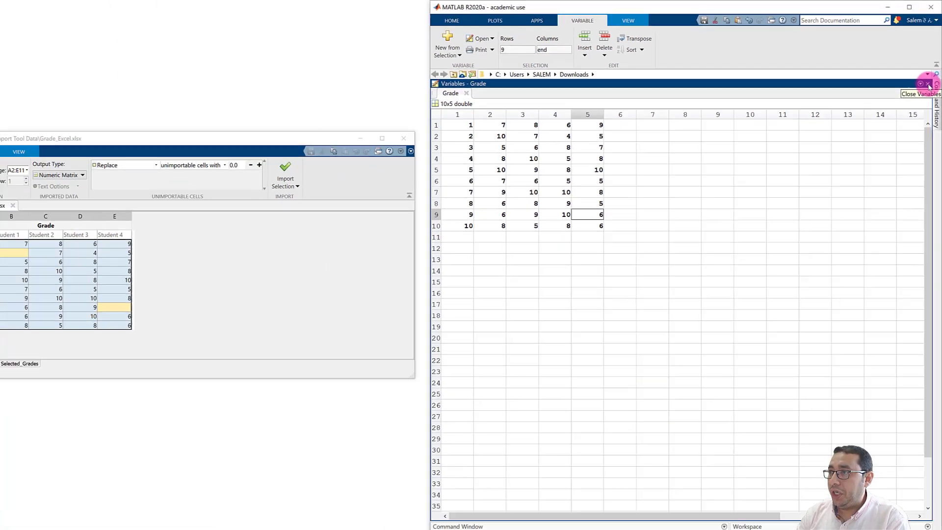
{"action": "left_click", "coordinate": [920, 130]}
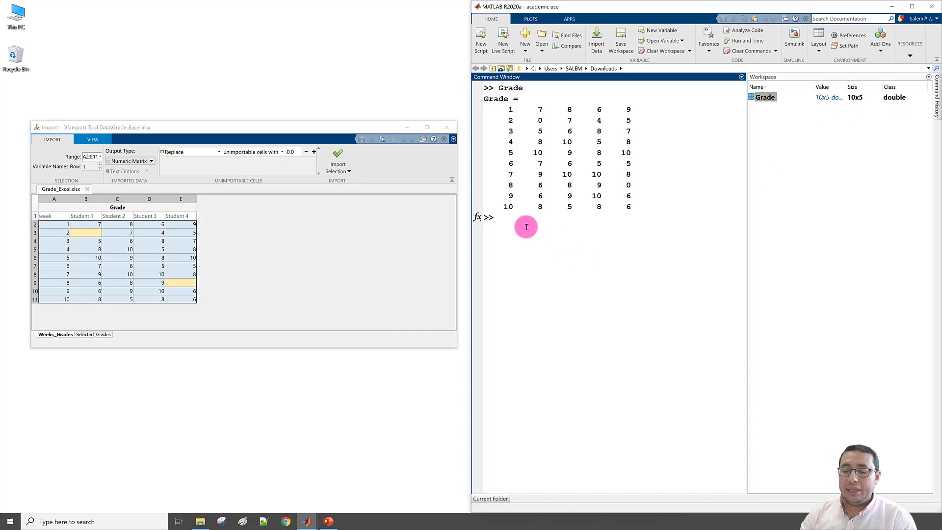
Step: Display the Grade matrix again in the Command Window and check the two edited values
{"action": "type", "text": "Grade"}
{"action": "key", "text": "Return"}
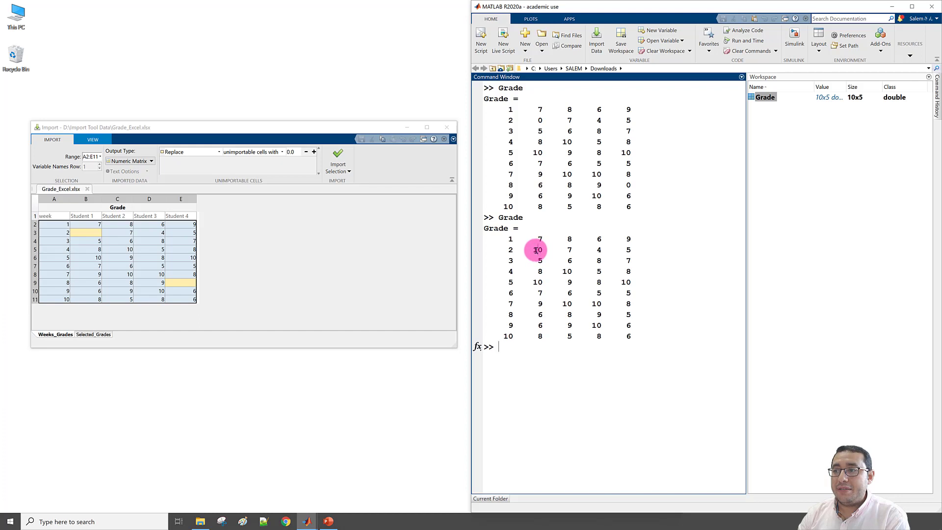
{"action": "double_click", "coordinate": [536, 251]}
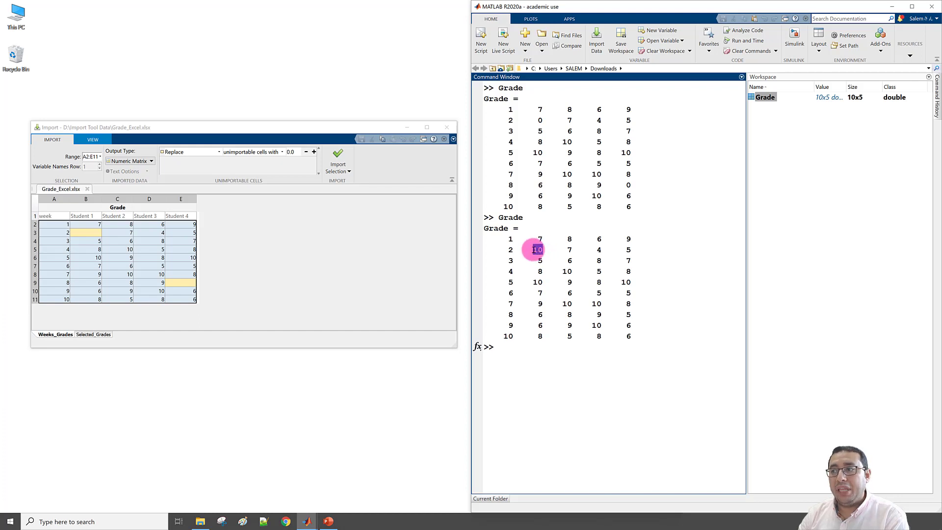
{"action": "double_click", "coordinate": [629, 315]}
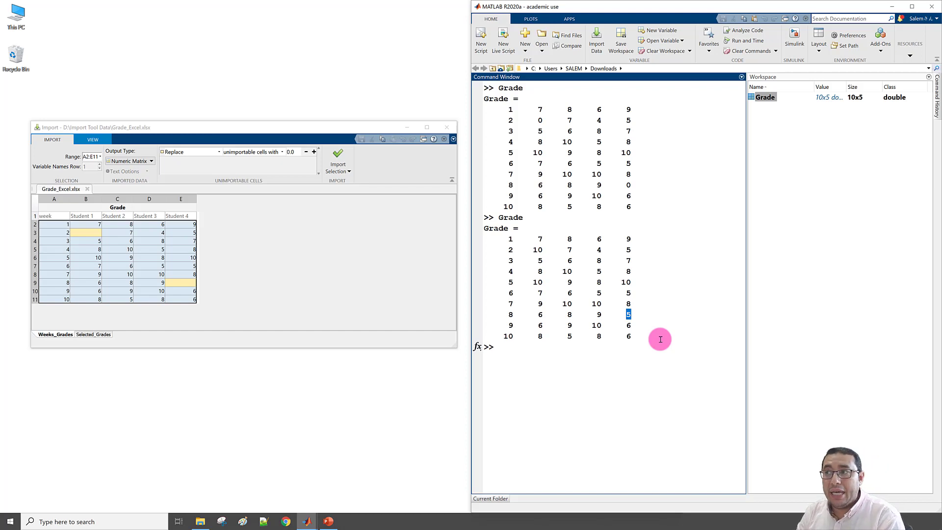
Step: Remove all workspace variables with clear and empty the Command Window with clc
{"action": "left_click", "coordinate": [542, 356]}
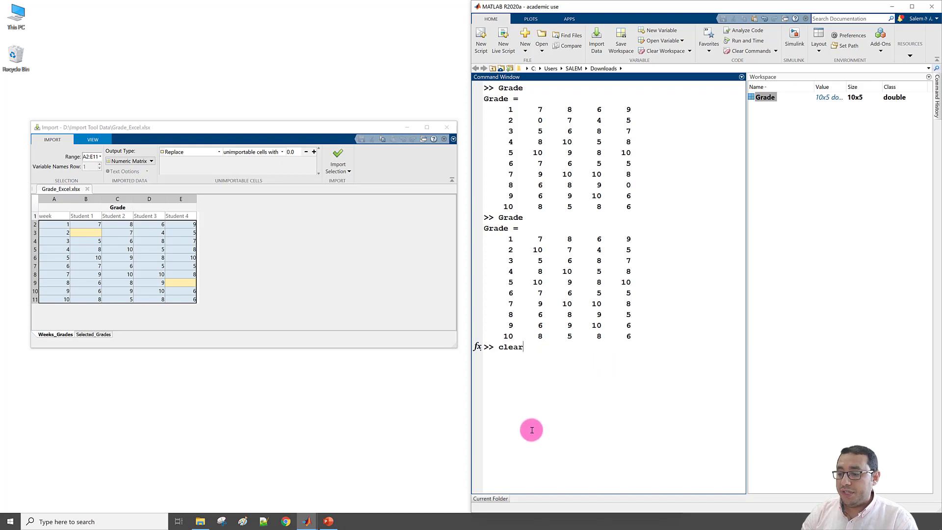
{"action": "key", "text": "Return"}
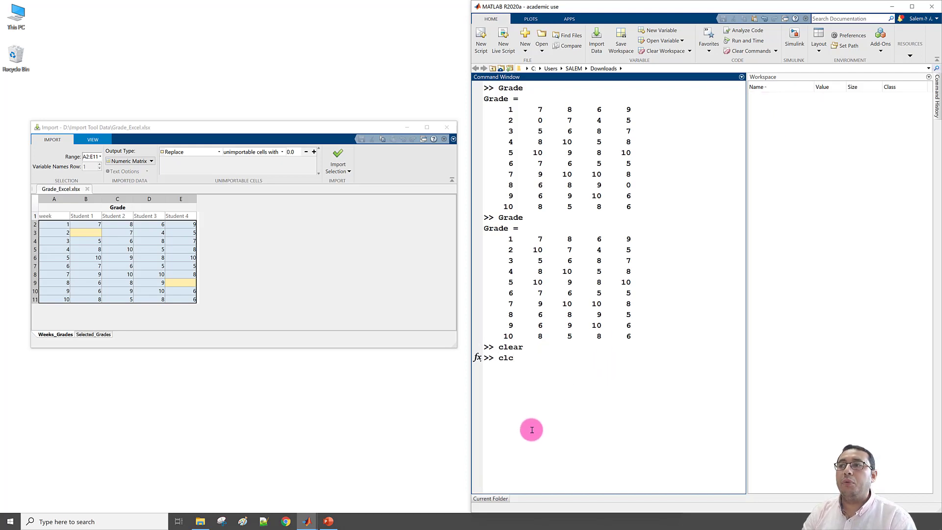
{"action": "key", "text": "Return"}
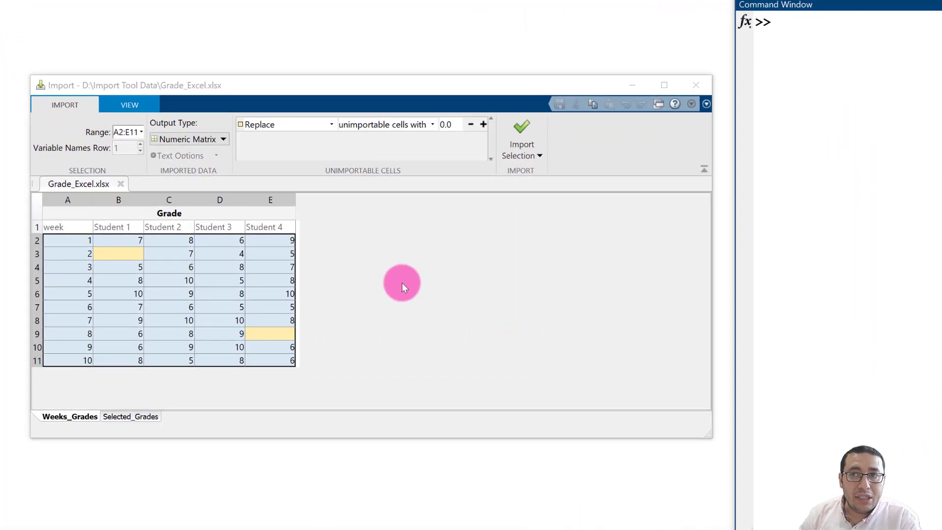
Step: Import the Weeks_Grades data with the output type Column vectors and check the empty cell's value in the Student1 vector
{"action": "left_click", "coordinate": [223, 140]}
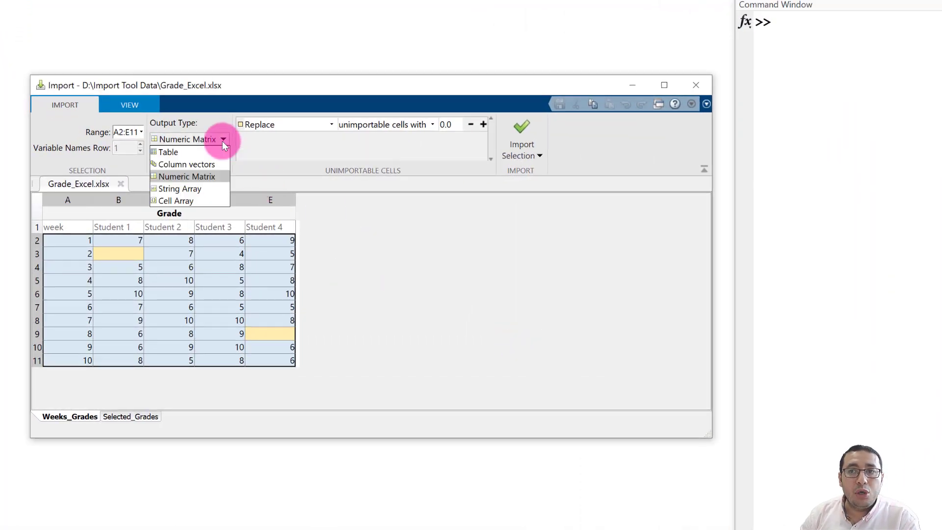
{"action": "left_click", "coordinate": [204, 167]}
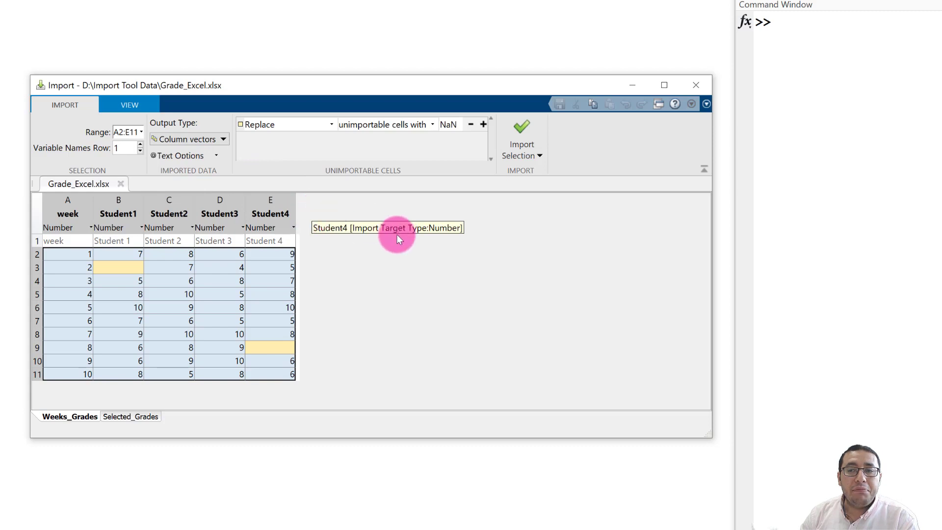
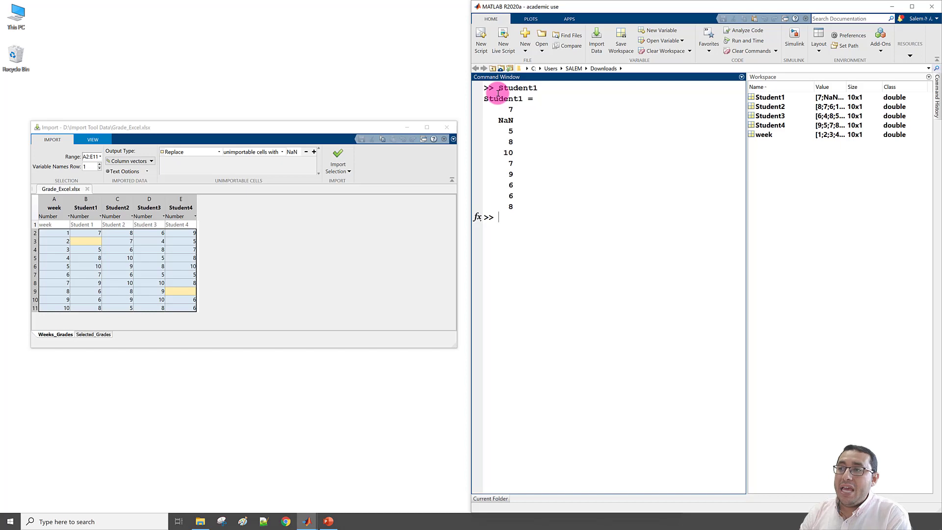
{"action": "double_click", "coordinate": [505, 120]}
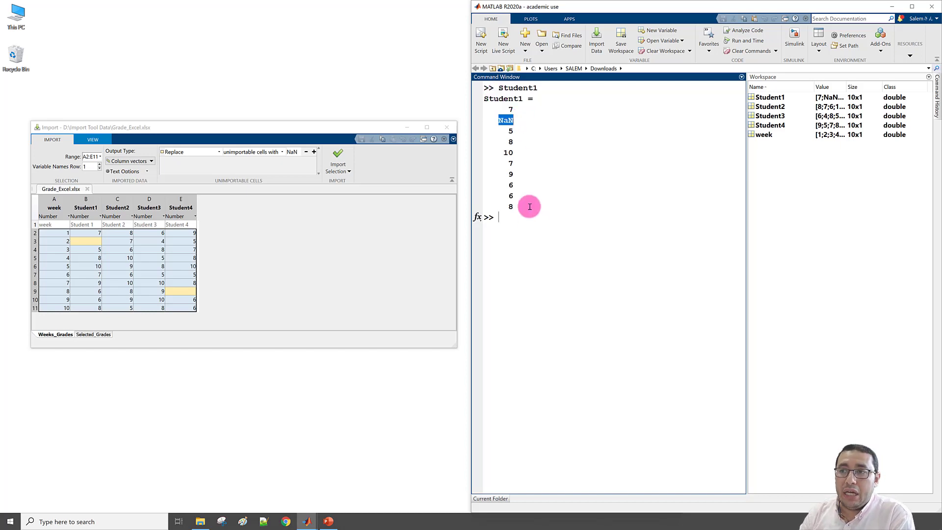
Step: Switch the output type to Numeric Matrix and back to Column vectors, examining the replacement value for unimportable cells
{"action": "double_click", "coordinate": [290, 153]}
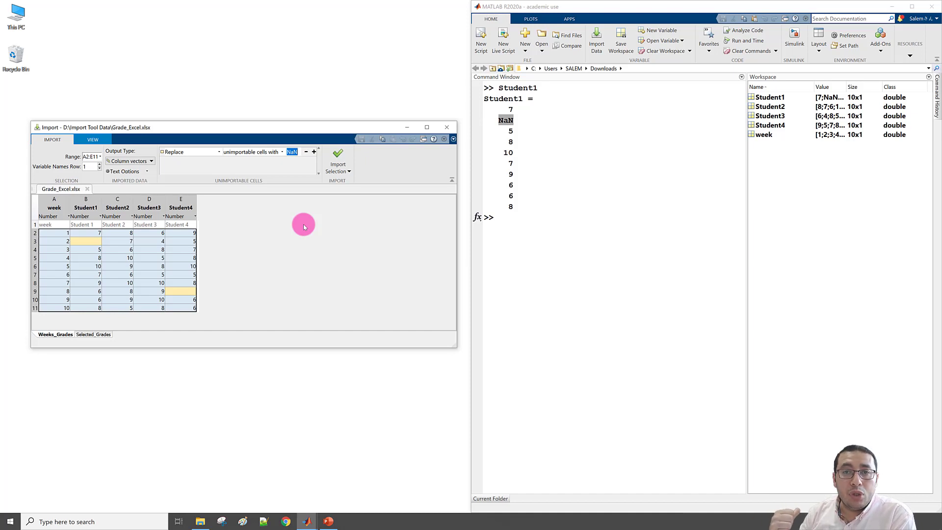
{"action": "left_click", "coordinate": [140, 161]}
{"action": "left_click", "coordinate": [137, 184]}
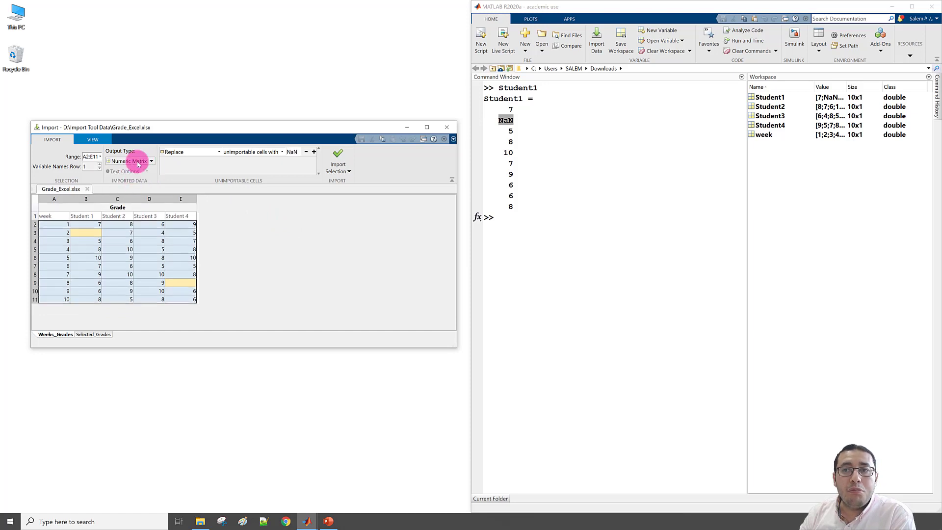
{"action": "left_click", "coordinate": [133, 161]}
{"action": "left_click", "coordinate": [137, 183]}
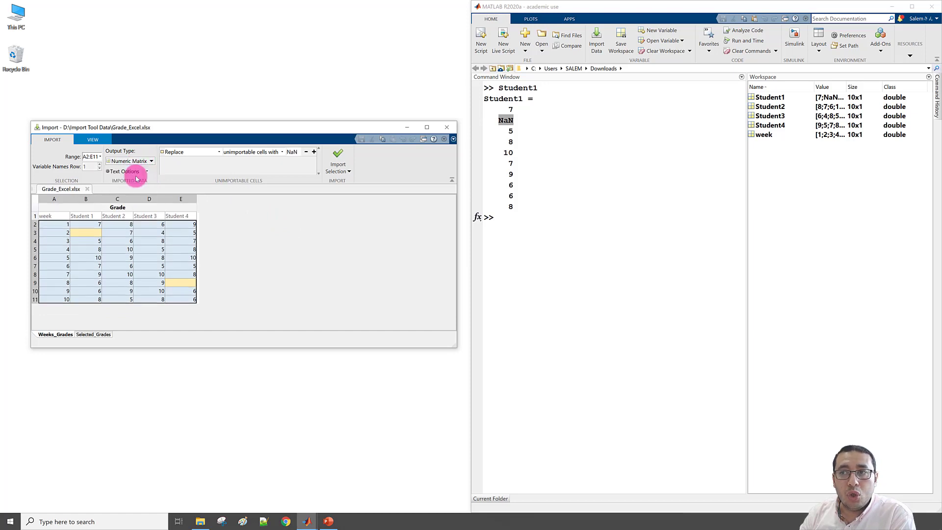
{"action": "double_click", "coordinate": [293, 152]}
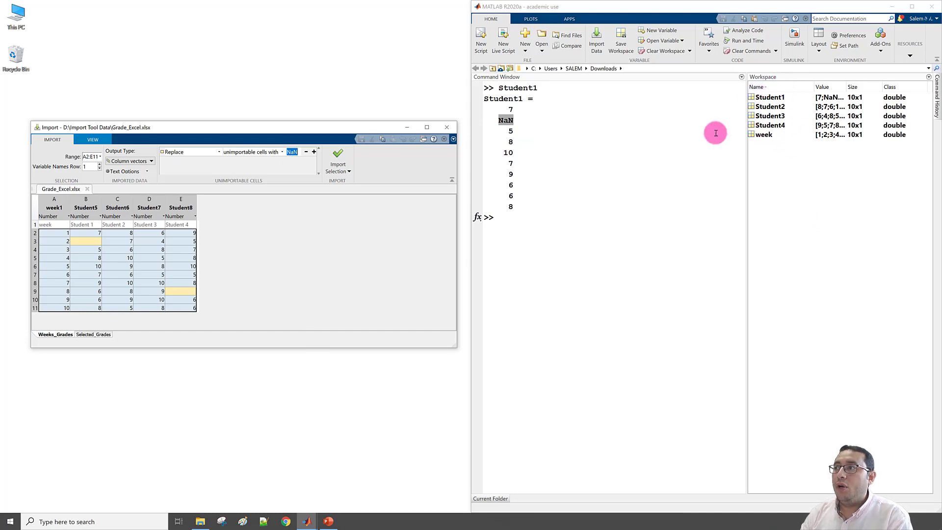
Step: Display the Student2 vector in the Command Window
{"action": "left_click", "coordinate": [523, 216]}
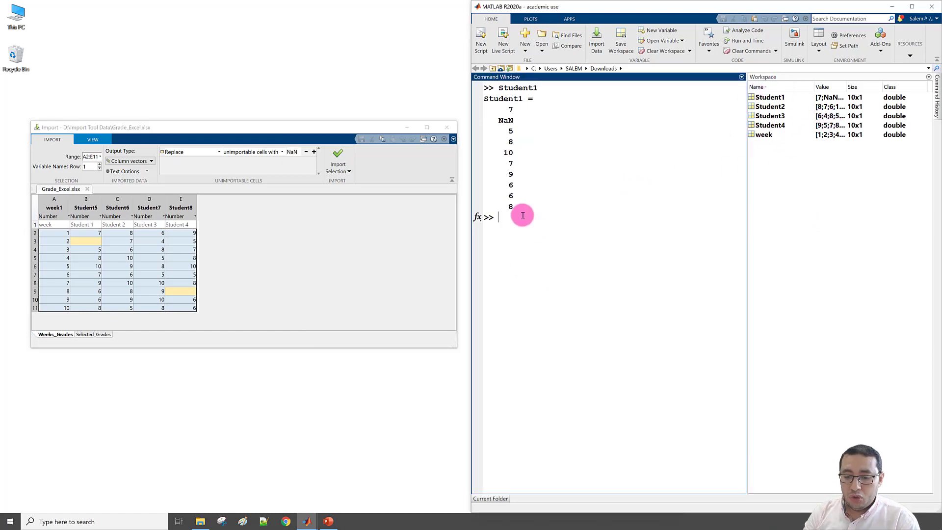
{"action": "type", "text": "Studen"}
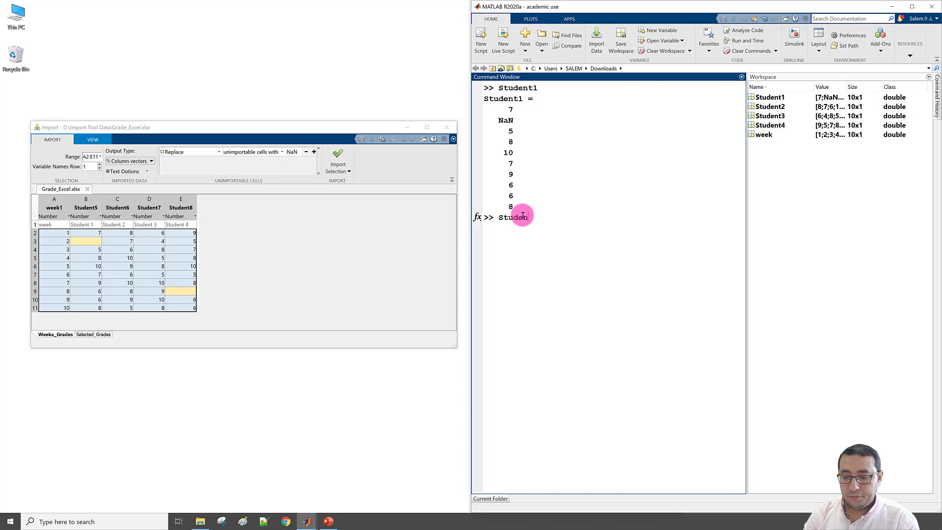
{"action": "type", "text": "t2"}
{"action": "key", "text": "Return"}
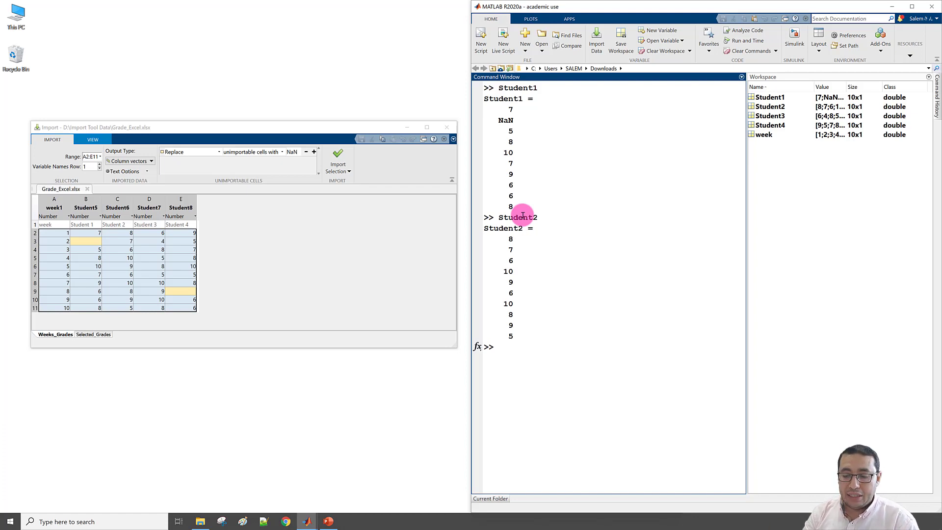
Step: Compute the average grade of the second student with mean(Student2)
{"action": "type", "text": "mean"}
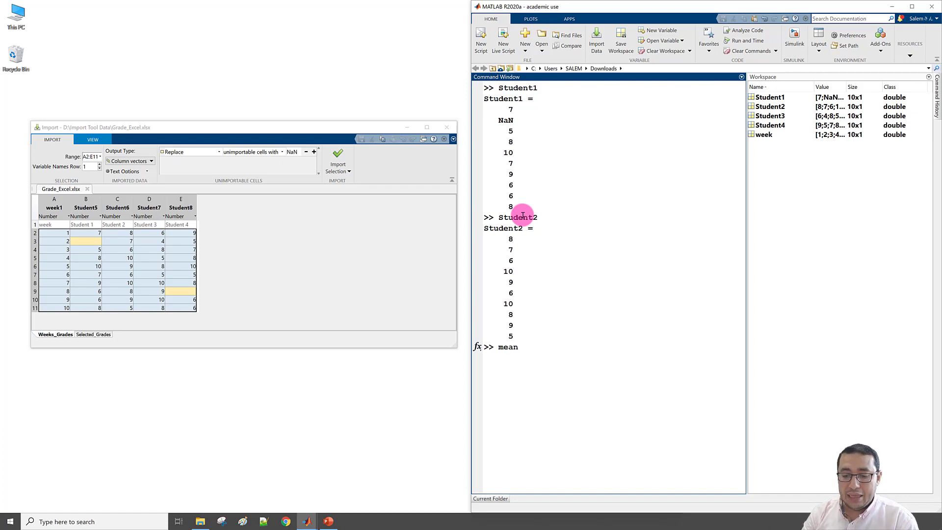
{"action": "type", "text": "(Studen"}
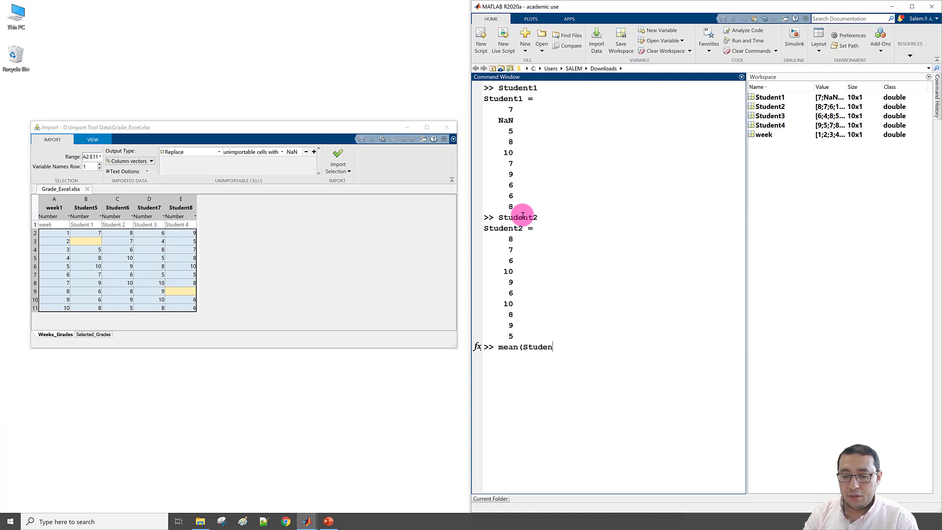
{"action": "type", "text": "t2)"}
{"action": "key", "text": "Return"}
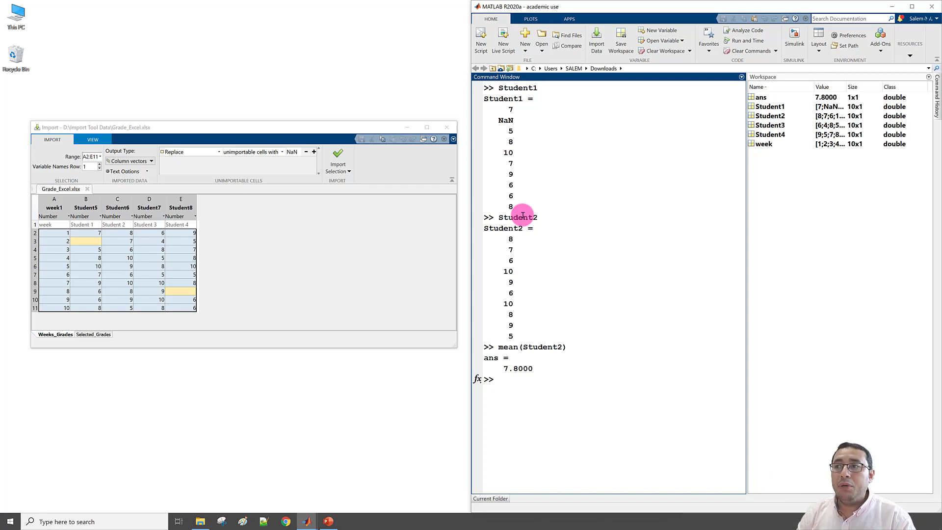
Step: Compute the average grade of the first student with mean(Student1) and check the result against the vector's missing value
{"action": "double_click", "coordinate": [504, 120]}
{"action": "left_click", "coordinate": [510, 387]}
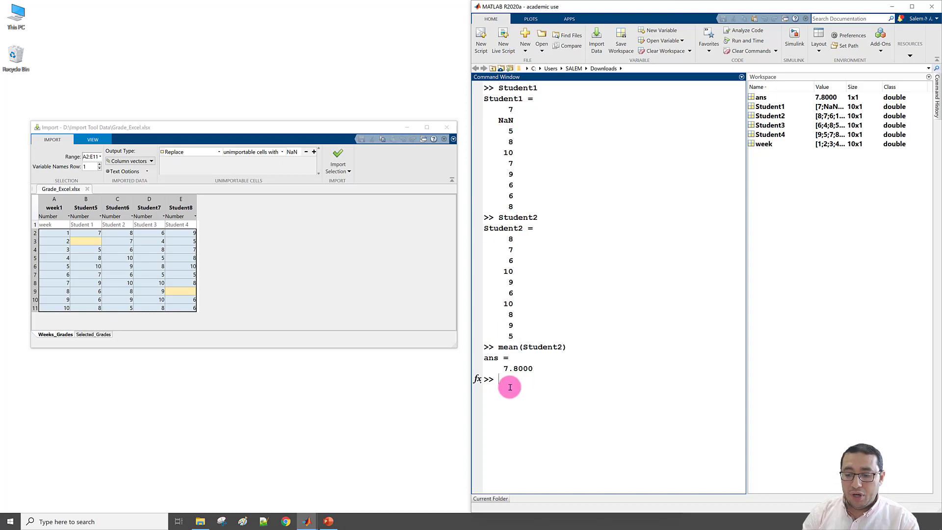
{"action": "type", "text": "mean"}
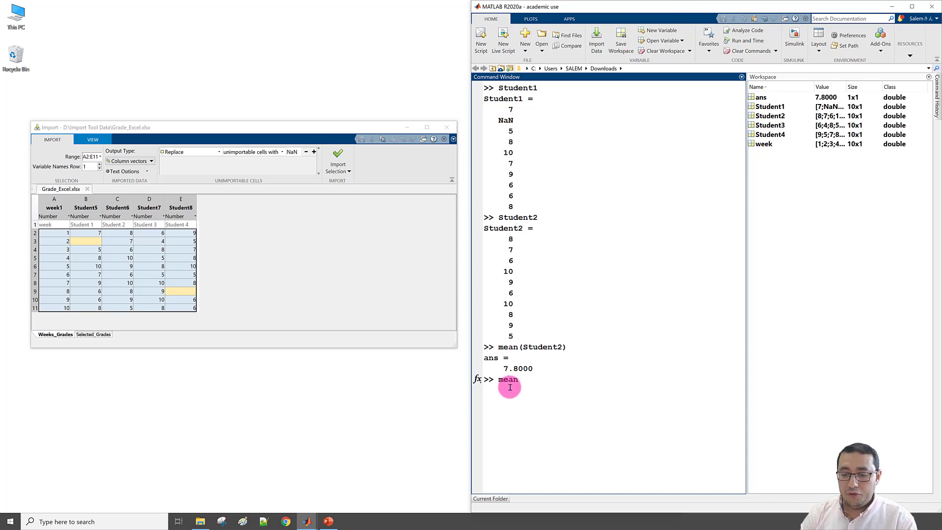
{"action": "type", "text": "(Stude"}
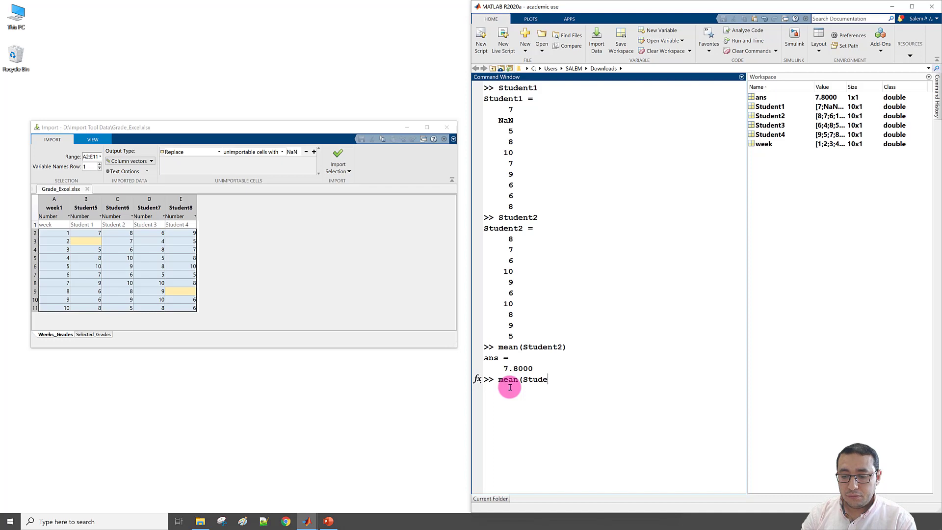
{"action": "type", "text": "nt1)"}
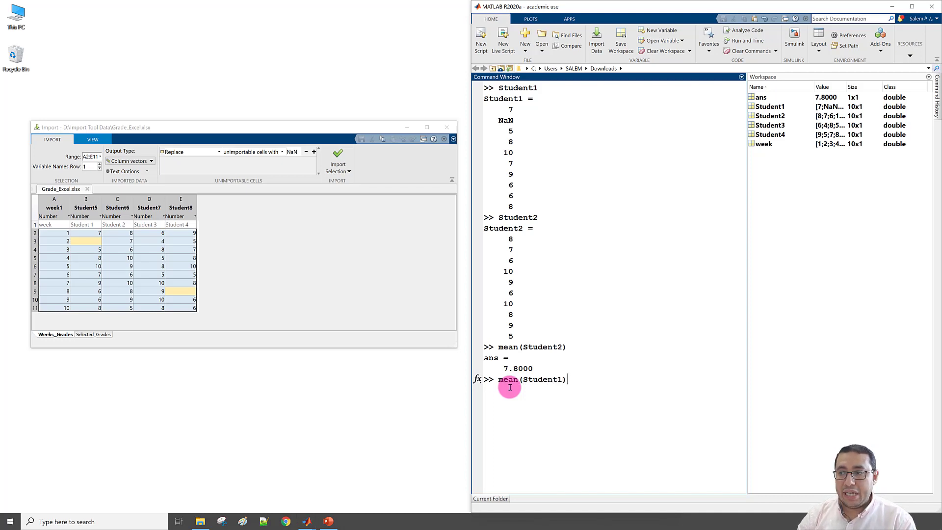
{"action": "key", "text": "Return"}
{"action": "double_click", "coordinate": [505, 400]}
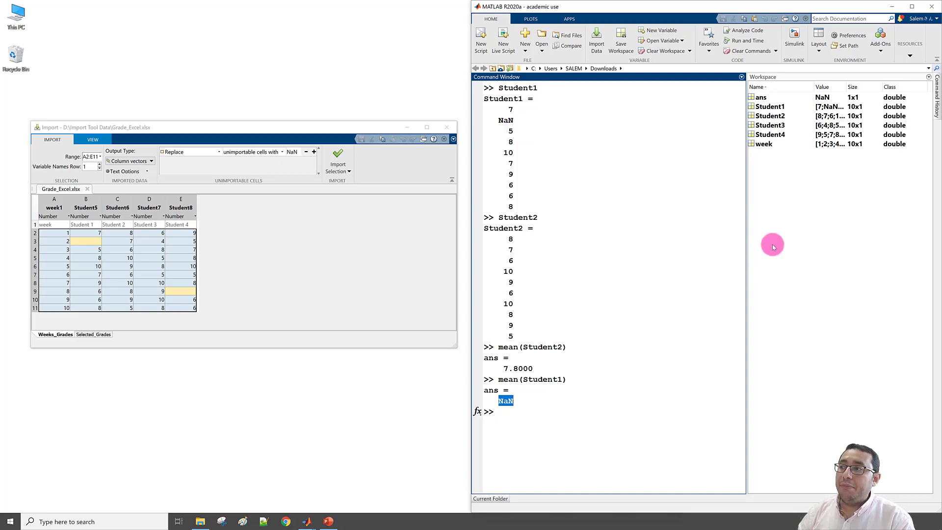
Step: Clear the imported column vectors and the mean result from the workspace and wipe the Command Window with clc
{"action": "left_click", "coordinate": [539, 406]}
{"action": "type", "text": "clear"}
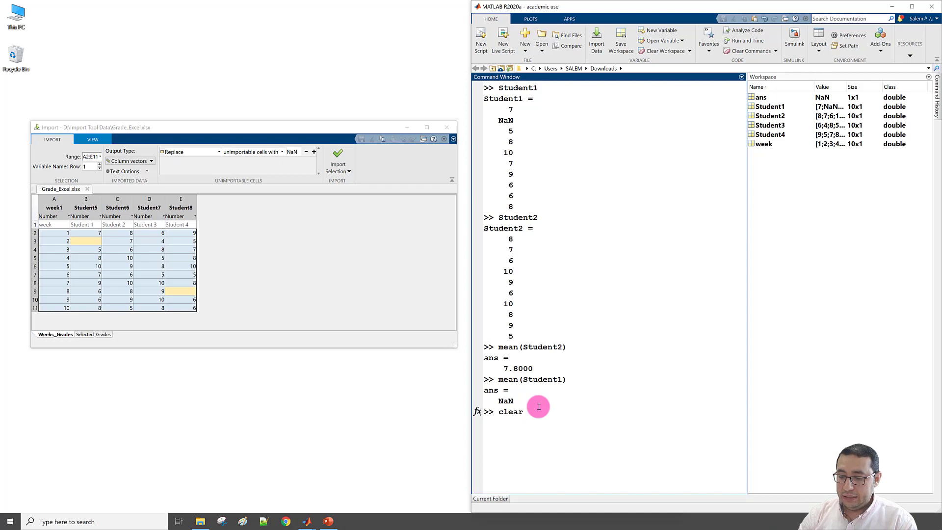
{"action": "key", "text": "Return"}
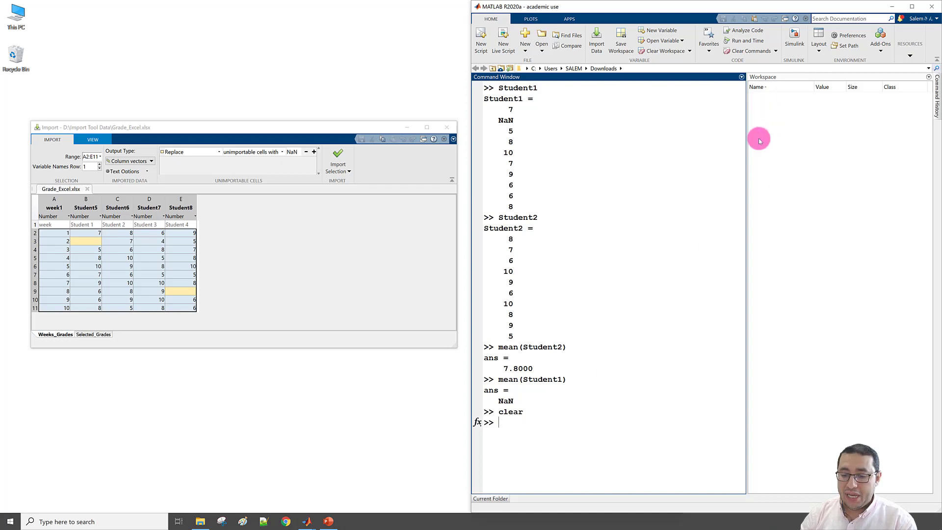
{"action": "type", "text": "clc"}
{"action": "key", "text": "Return"}
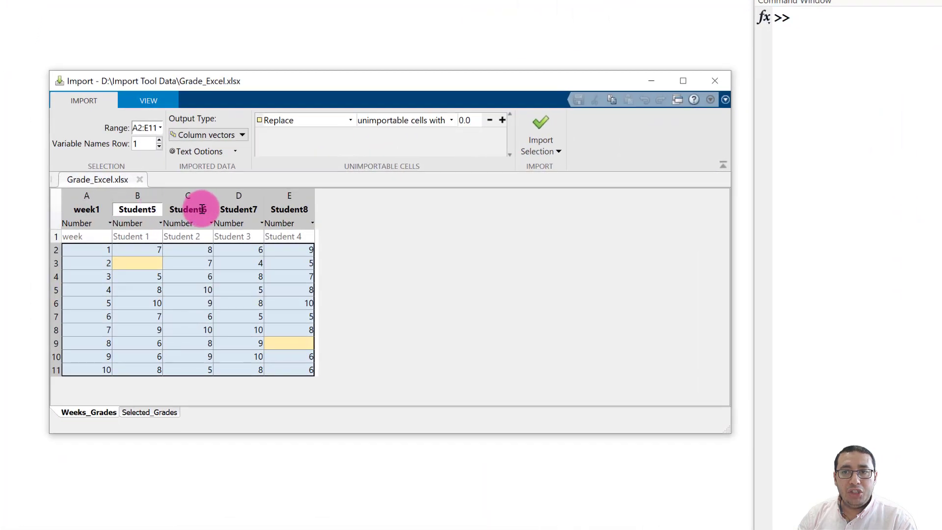
{"action": "left_click", "coordinate": [85, 208]}
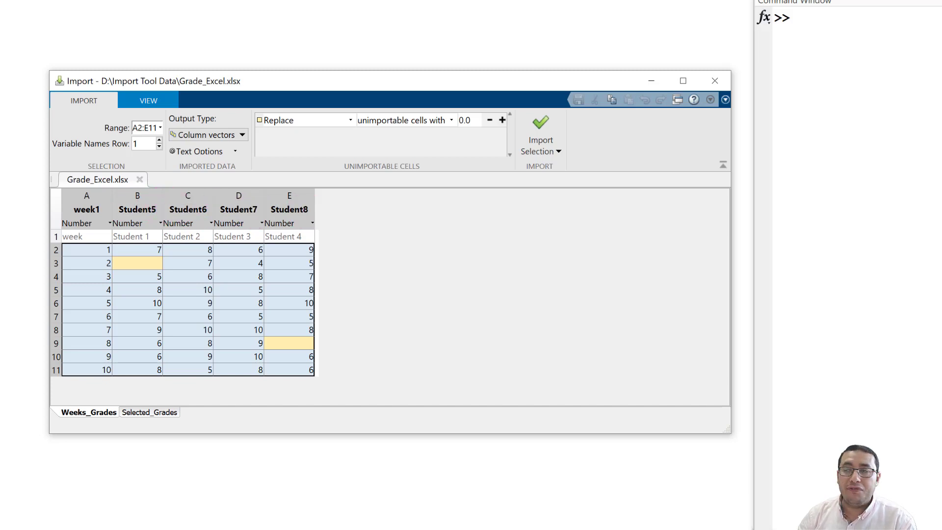
Step: Reset the column variable names by switching the output type to Numeric Matrix and back to Column vectors
{"action": "left_click", "coordinate": [220, 136]}
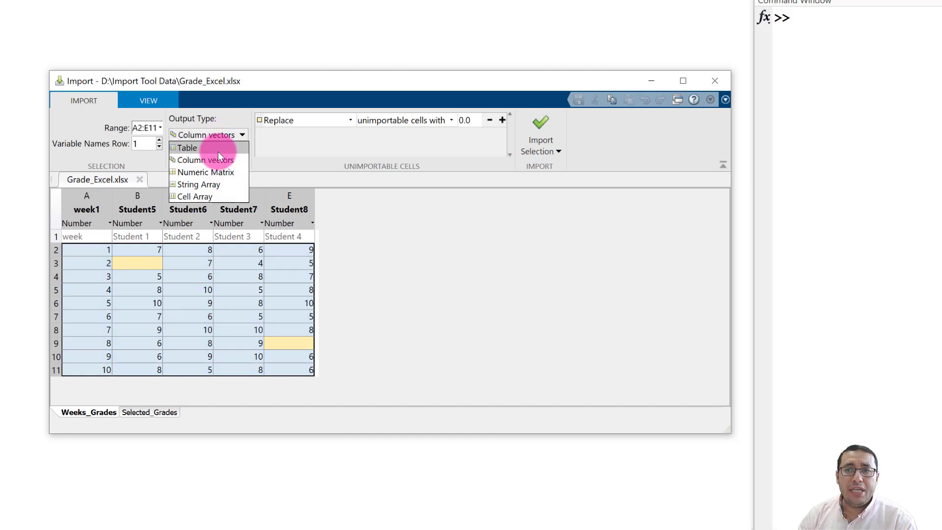
{"action": "left_click", "coordinate": [213, 174]}
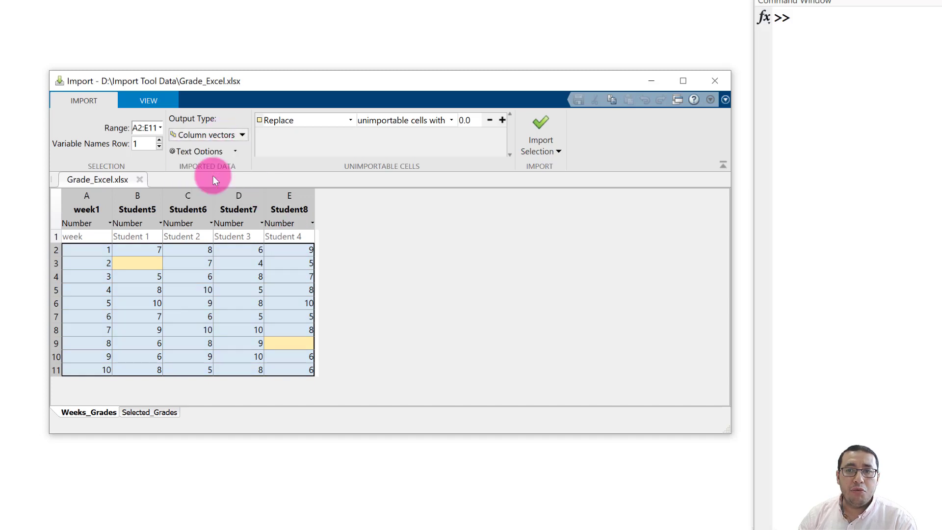
{"action": "left_click", "coordinate": [230, 135]}
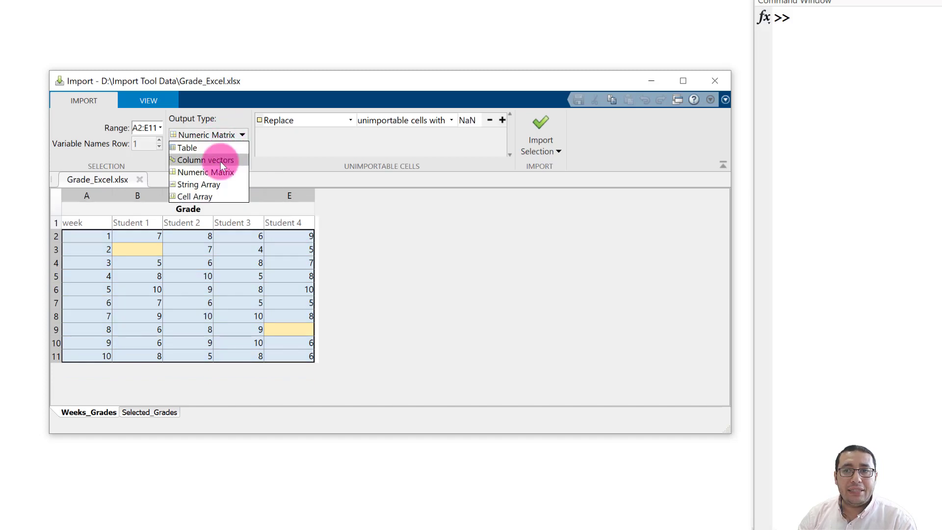
{"action": "left_click", "coordinate": [220, 161]}
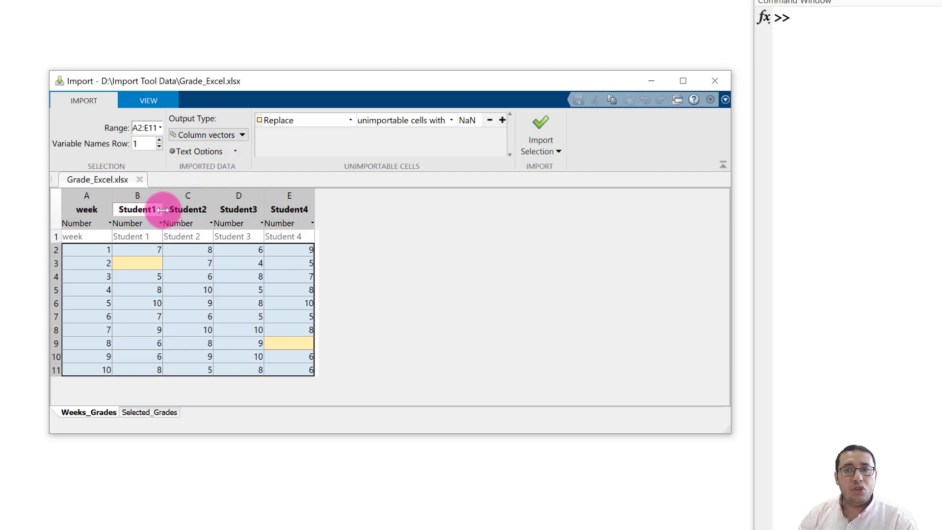
Step: Set unimportable cells to be replaced with 0 and import the selected range A2:E11 as column vectors
{"action": "double_click", "coordinate": [469, 119]}
{"action": "type", "text": "0"}
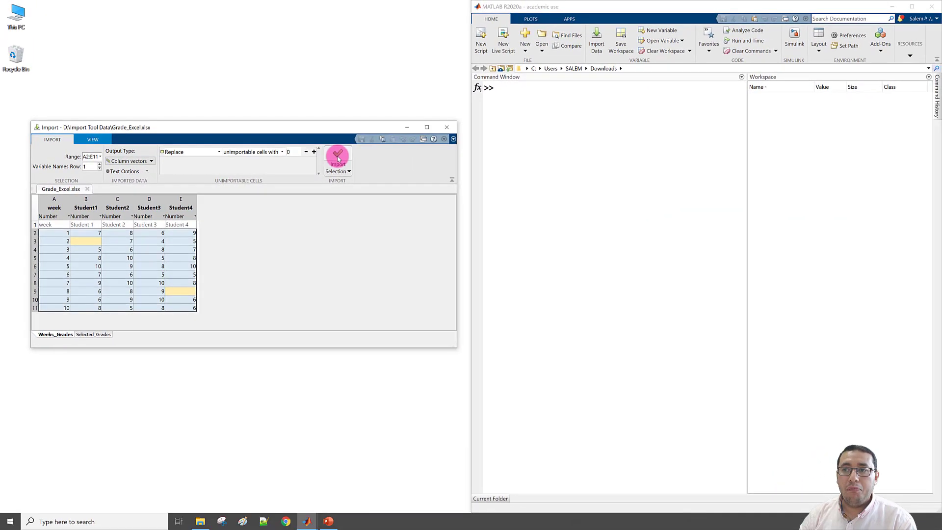
{"action": "left_click", "coordinate": [541, 126]}
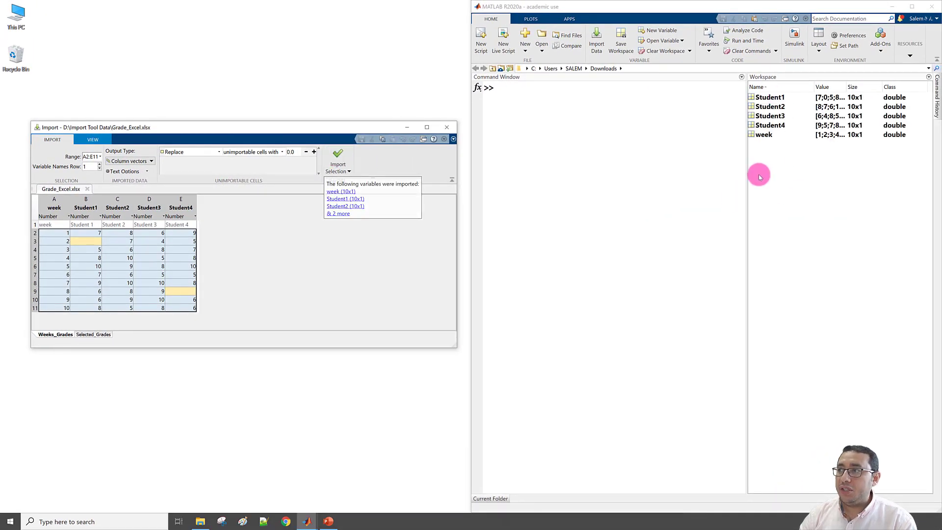
Step: Display the imported Student1 vector in the Command Window to examine how its missing grade was replaced
{"action": "left_click", "coordinate": [505, 98]}
{"action": "type", "text": "Stu"}
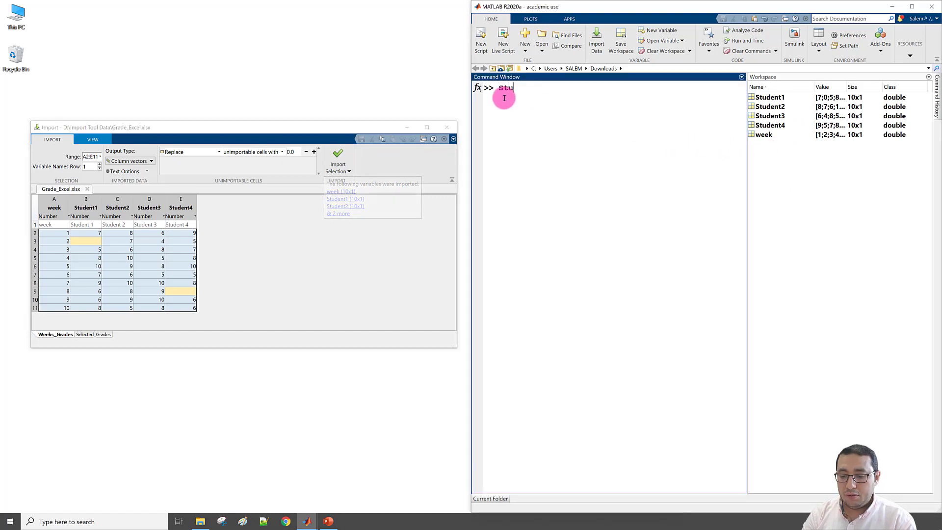
{"action": "type", "text": "dent1"}
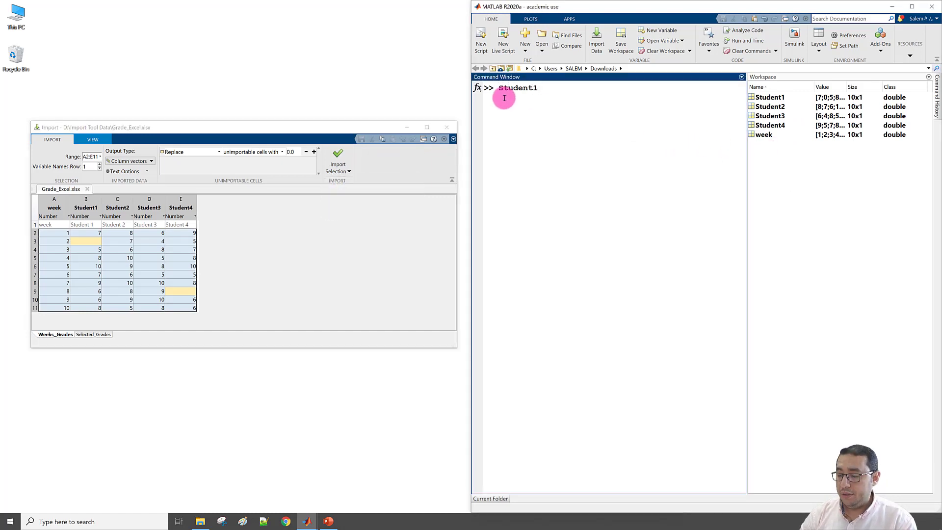
{"action": "key", "text": "Return"}
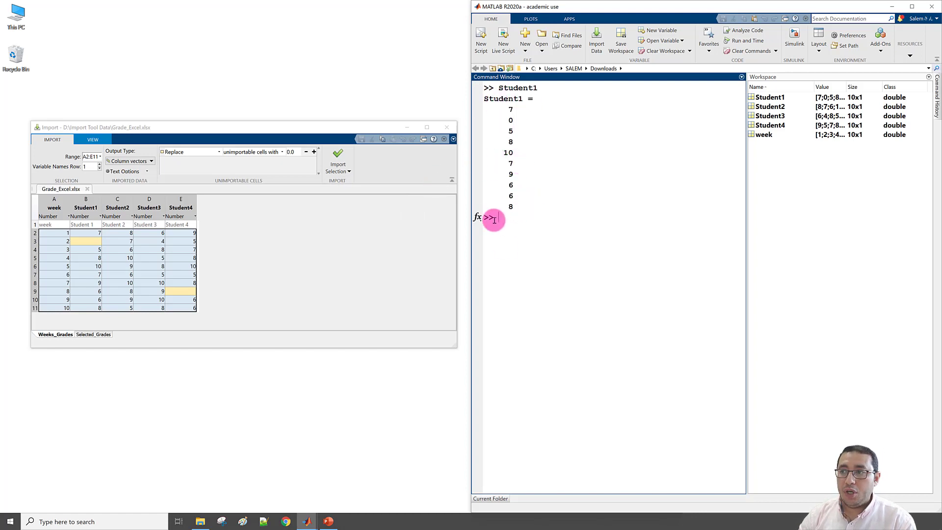
Step: Compute the average grade of the first student with mean(Student1)
{"action": "type", "text": "mea"}
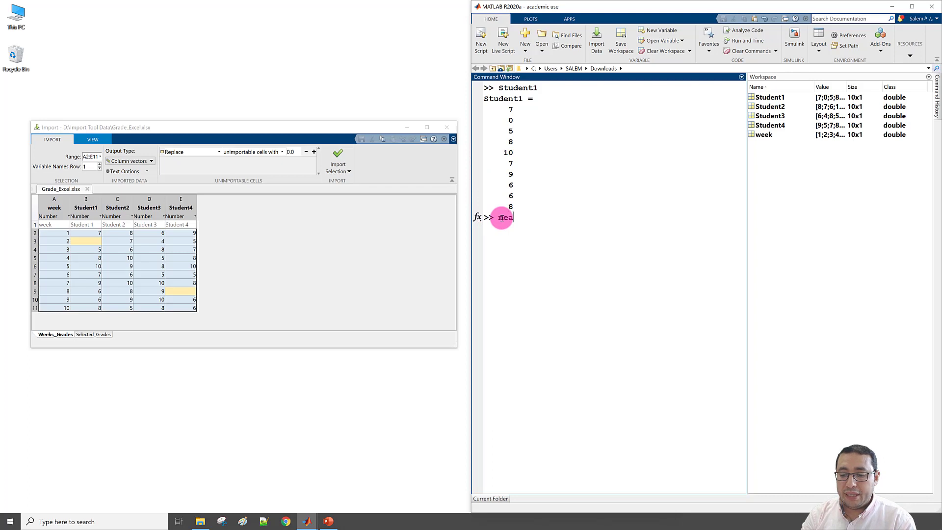
{"action": "type", "text": "n"}
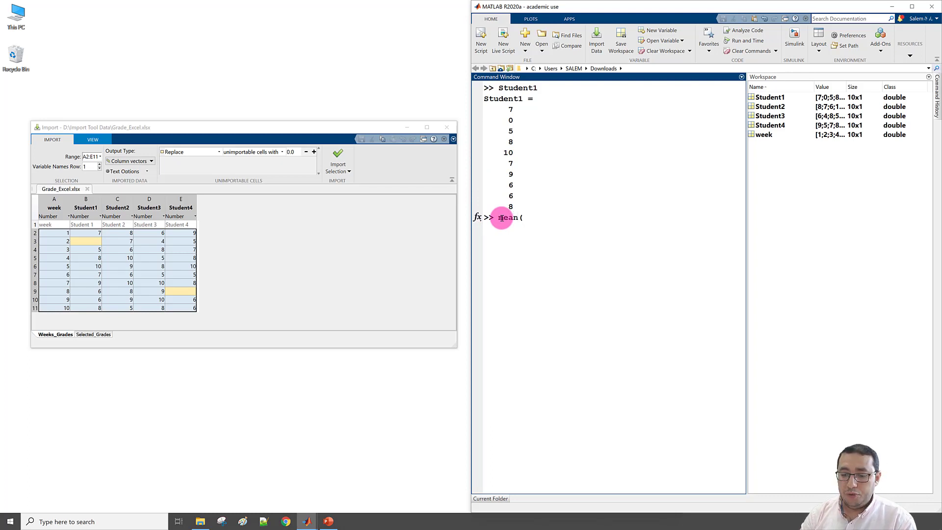
{"action": "type", "text": "(Student1,"}
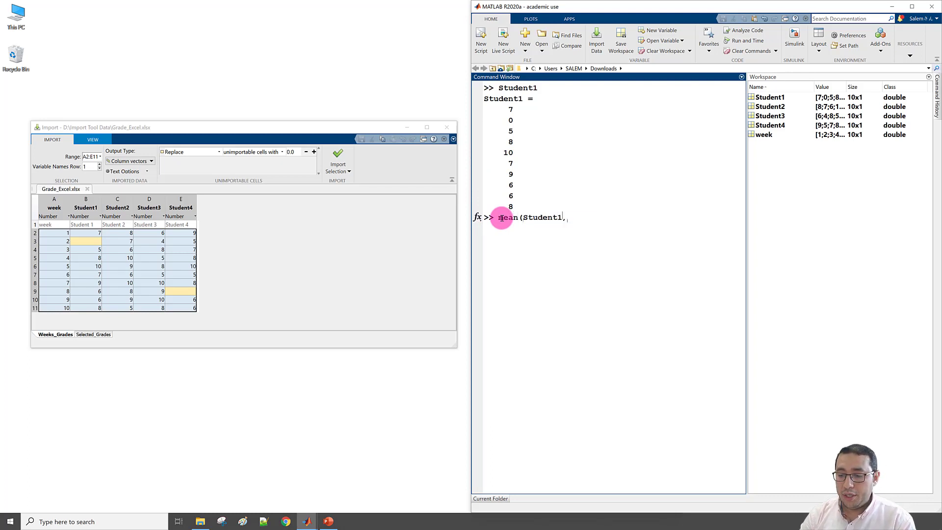
{"action": "key", "text": "BackSpace"}
{"action": "type", "text": ")"}
{"action": "key", "text": "Return"}
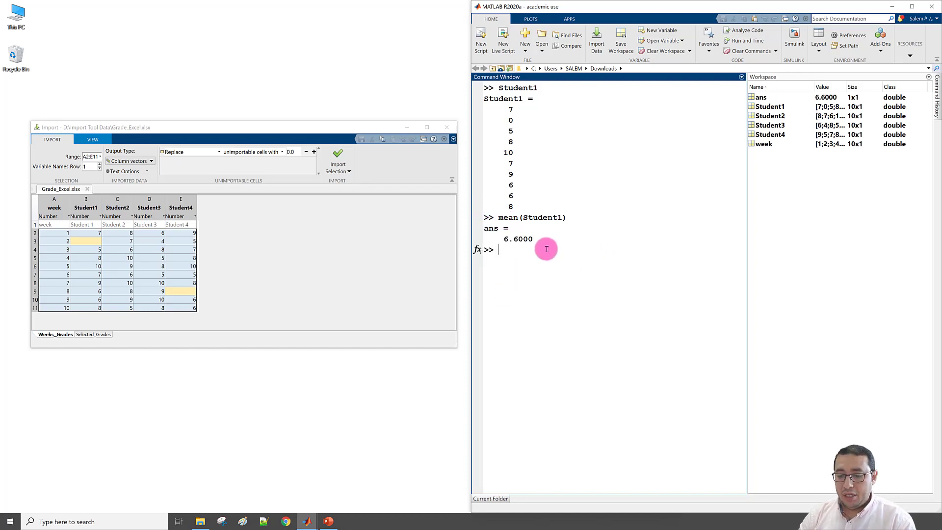
Step: Clear all variables from the workspace with clear and wipe the Command Window with clc
{"action": "type", "text": "clear"}
{"action": "key", "text": "Return"}
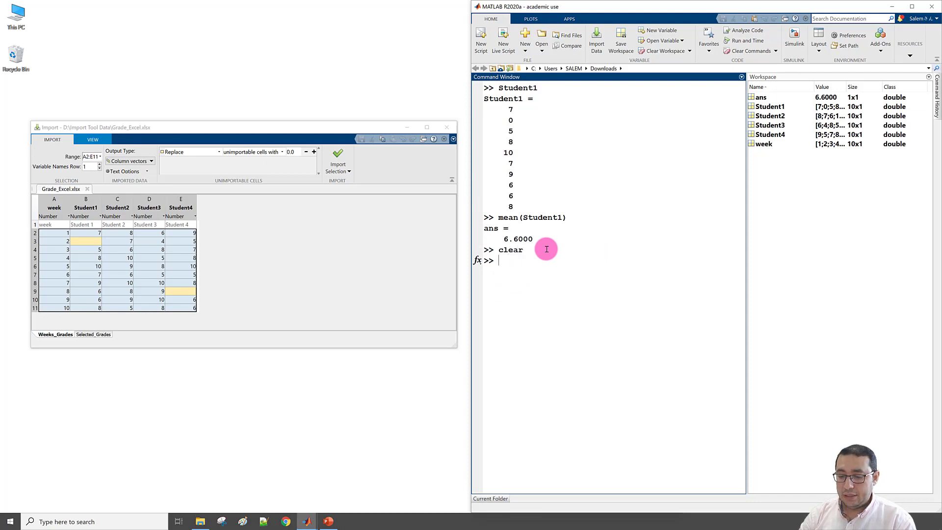
{"action": "type", "text": "clc"}
{"action": "key", "text": "Return"}
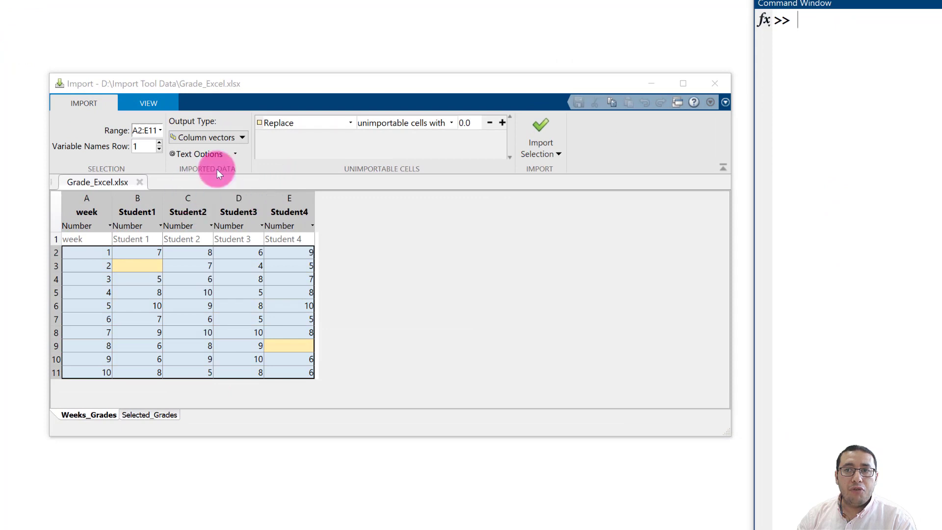
Step: Keep Column vectors as the output type, exclude rows with unimportable cells, and import the selection
{"action": "left_click", "coordinate": [239, 140]}
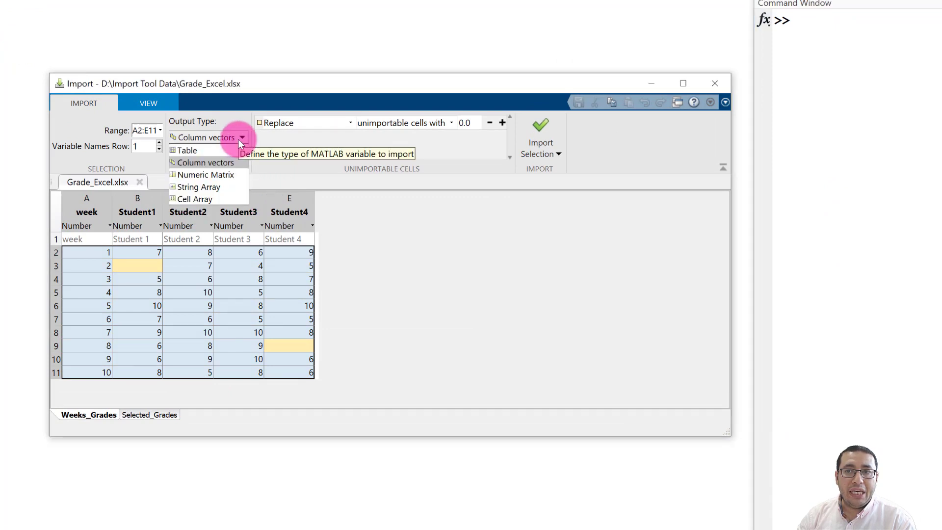
{"action": "left_click", "coordinate": [216, 162]}
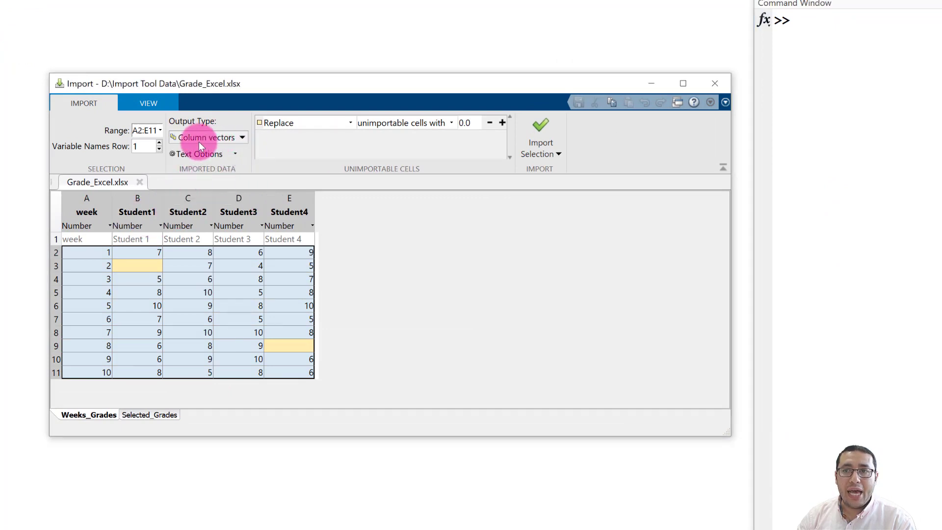
{"action": "left_click", "coordinate": [350, 124]}
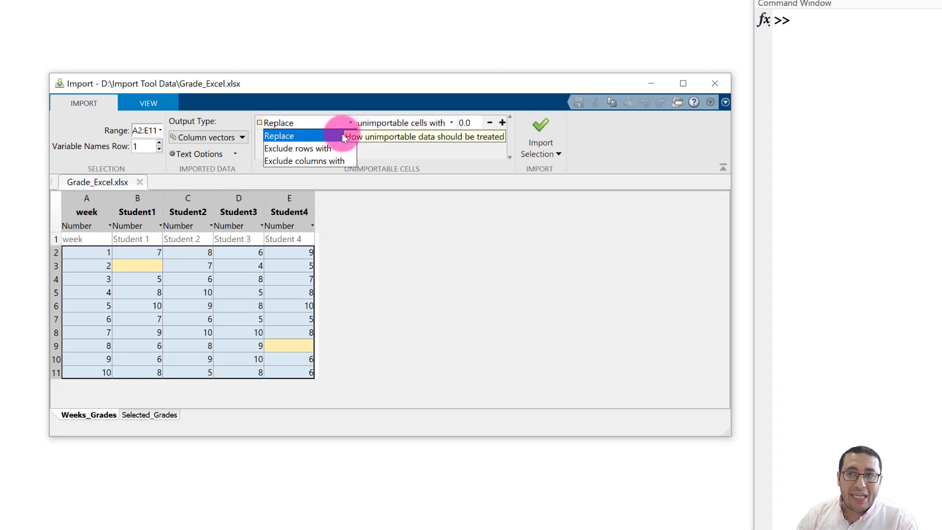
{"action": "left_click", "coordinate": [337, 150]}
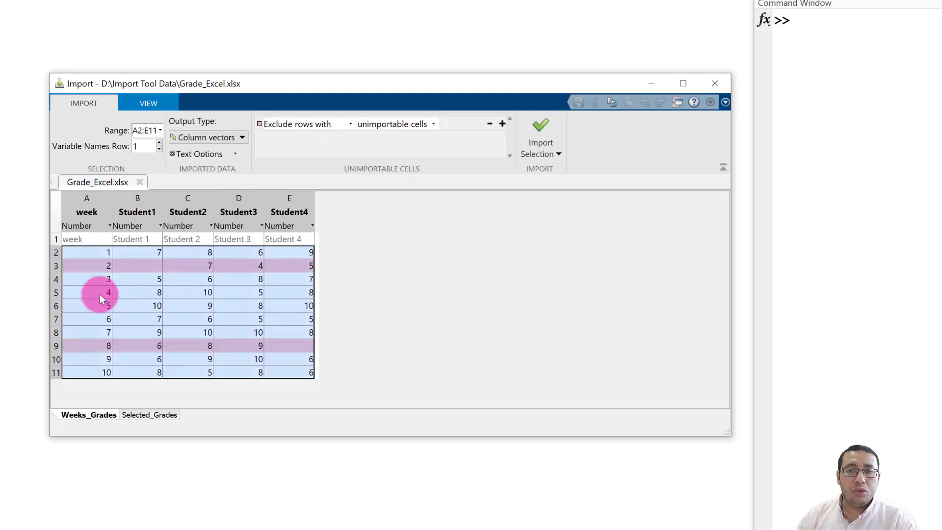
{"action": "mouse_move", "coordinate": [96, 272]}
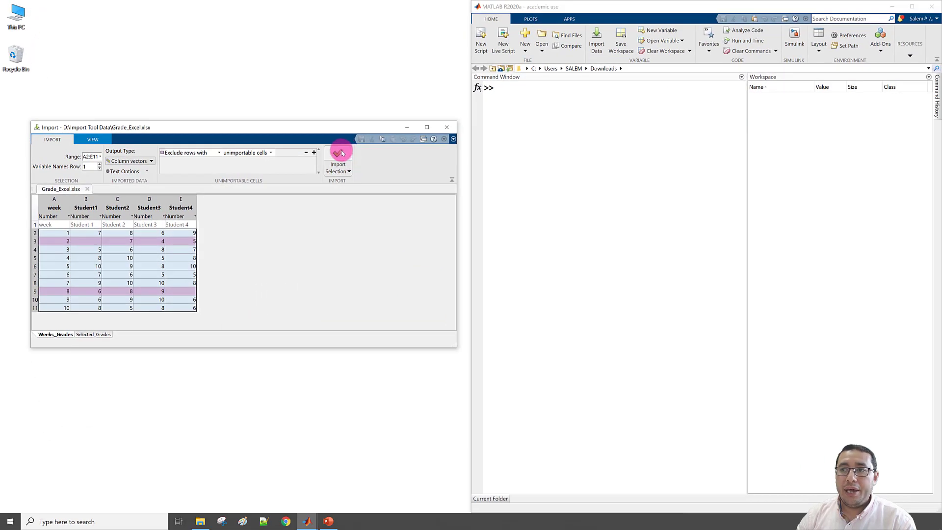
{"action": "left_click", "coordinate": [338, 153]}
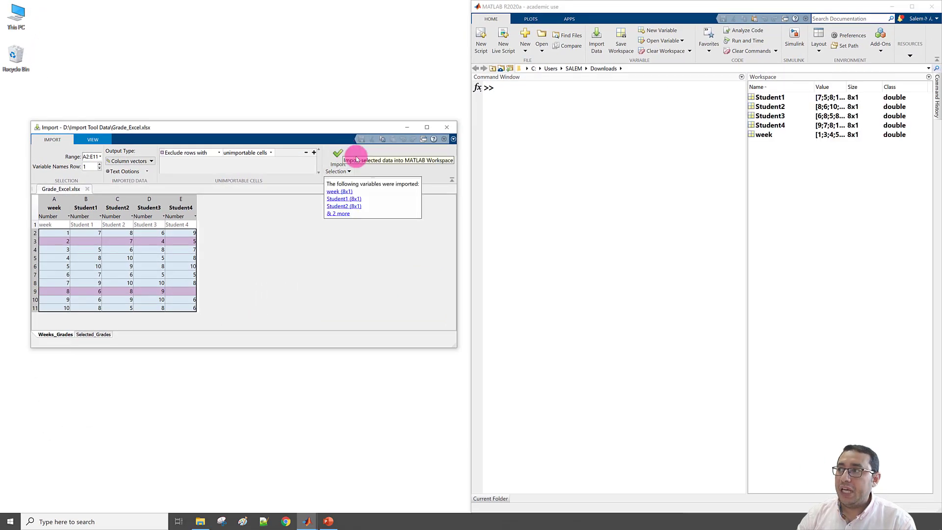
Step: Display the Student1 vector in the Command Window to examine the import with excluded rows
{"action": "left_click", "coordinate": [541, 103]}
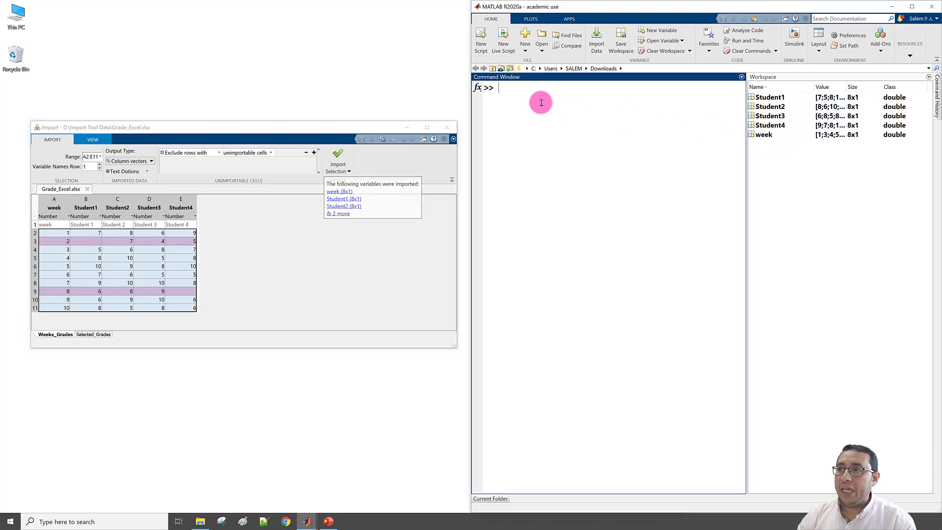
{"action": "type", "text": "Stud"}
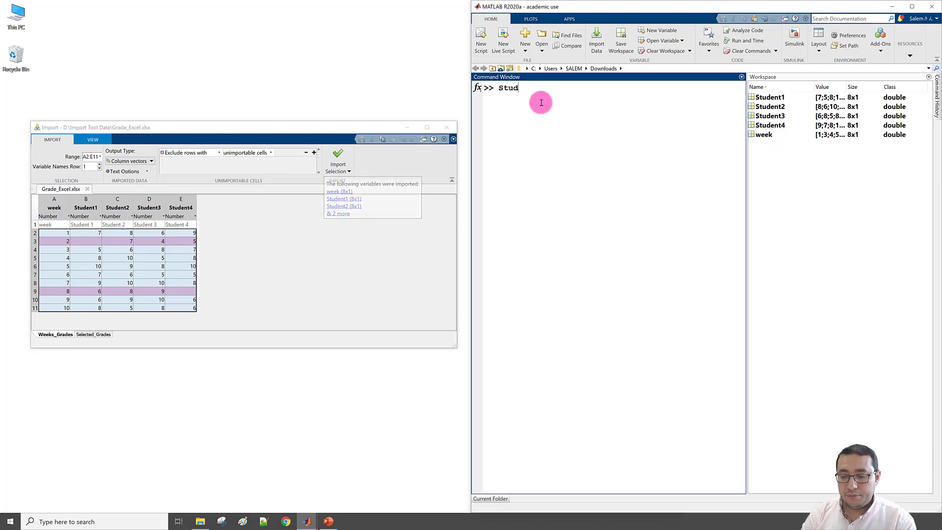
{"action": "type", "text": "ent1"}
{"action": "key", "text": "Return"}
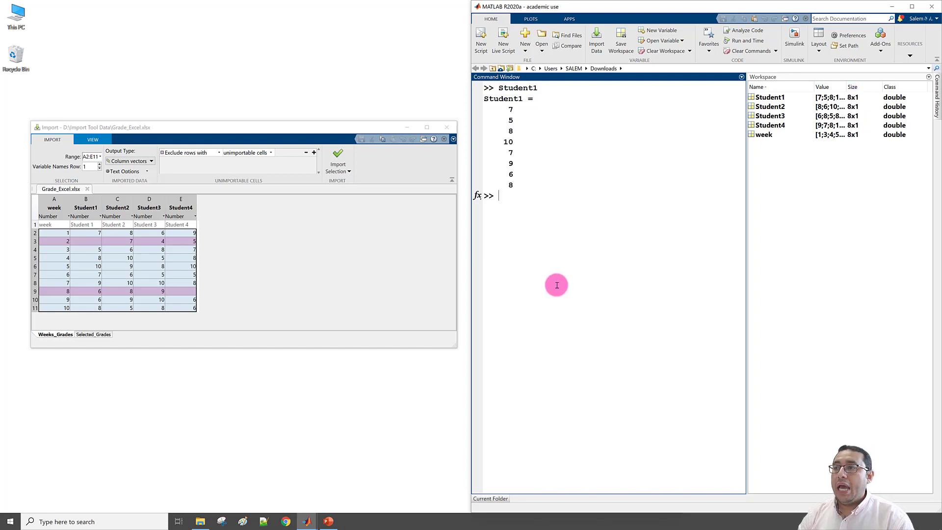
Step: Clear the row-filtered vectors from the workspace with clear and wipe the Command Window with clc
{"action": "type", "text": "clear"}
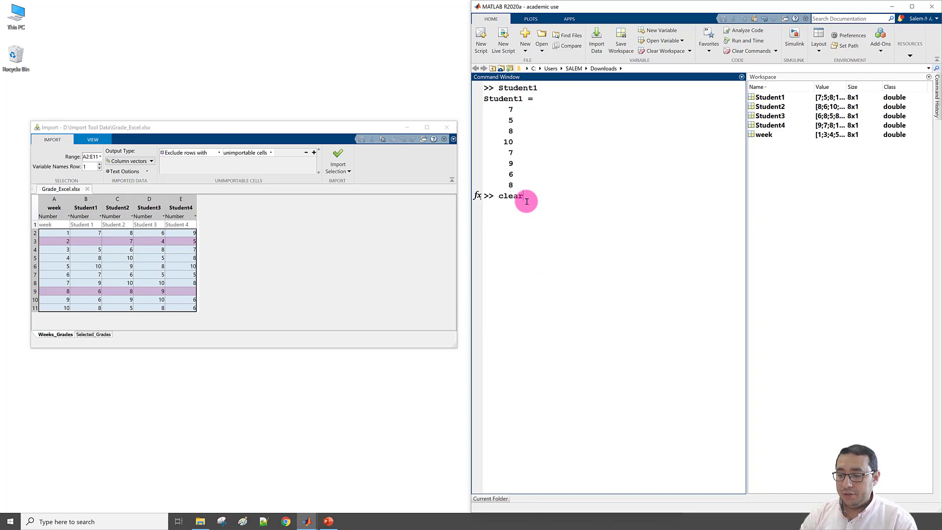
{"action": "key", "text": "Return"}
{"action": "type", "text": "clc"}
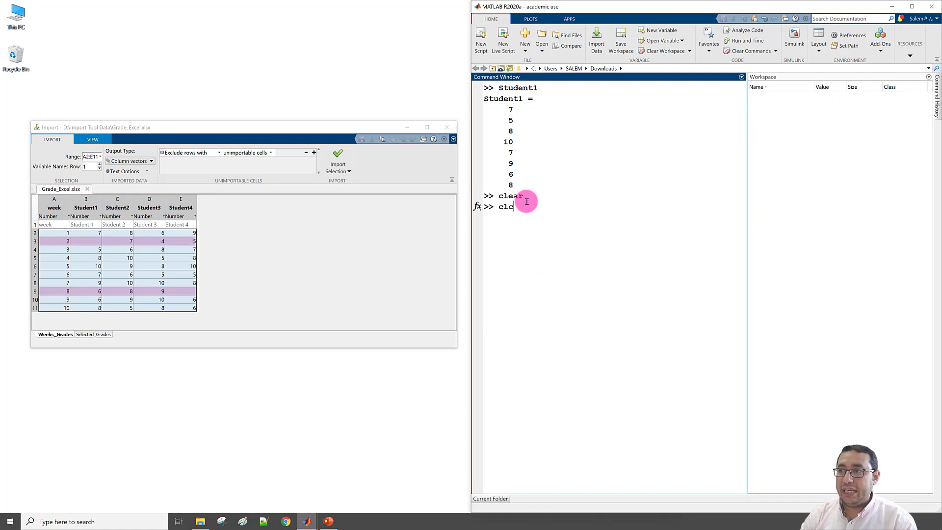
{"action": "key", "text": "Return"}
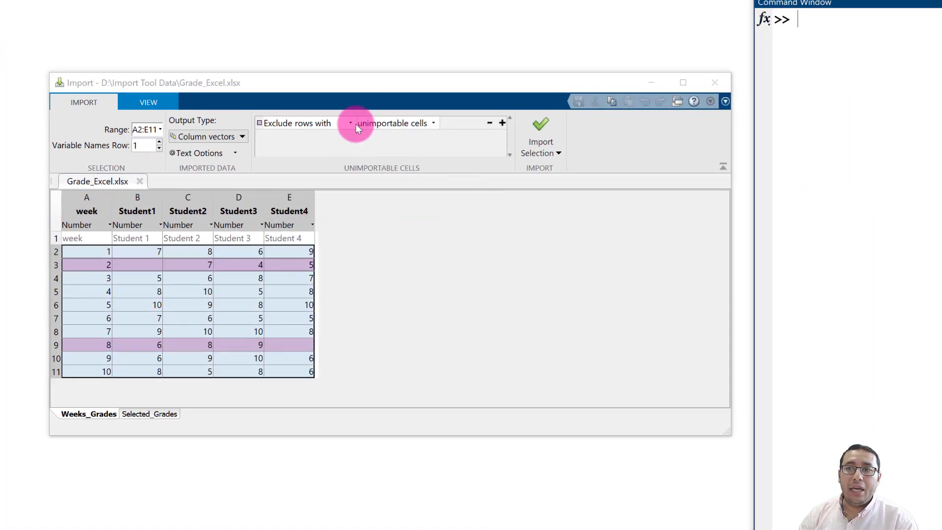
Step: Change the unimportable cells rule to exclude columns with unimportable cells and import the selection as column vectors
{"action": "left_click", "coordinate": [341, 125]}
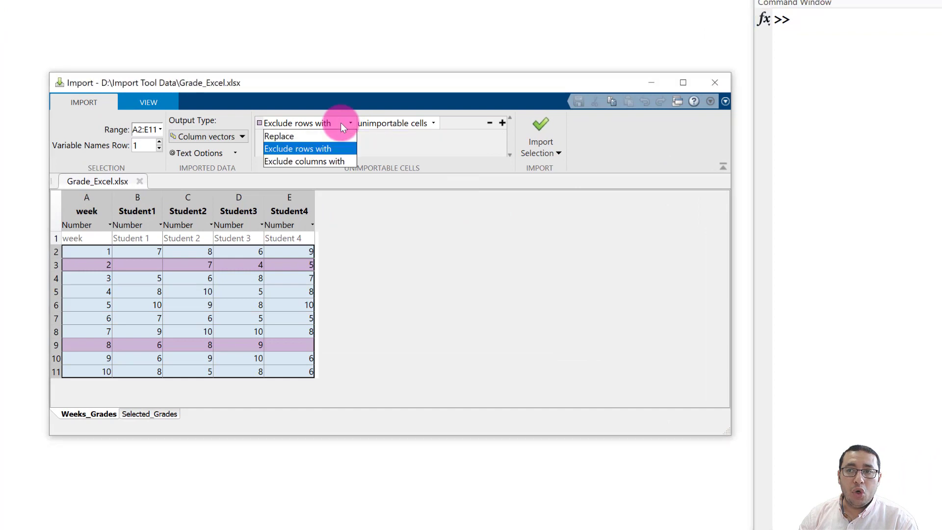
{"action": "left_click", "coordinate": [330, 162]}
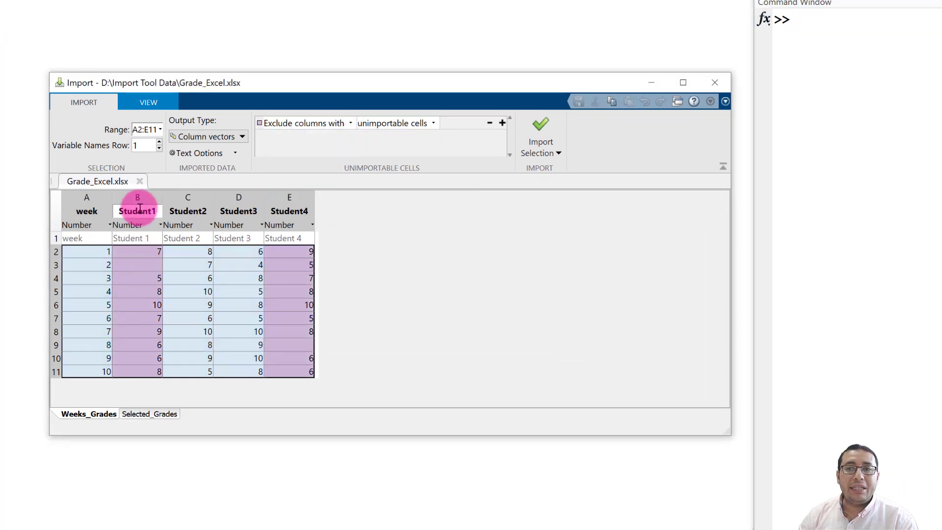
{"action": "mouse_move", "coordinate": [128, 356]}
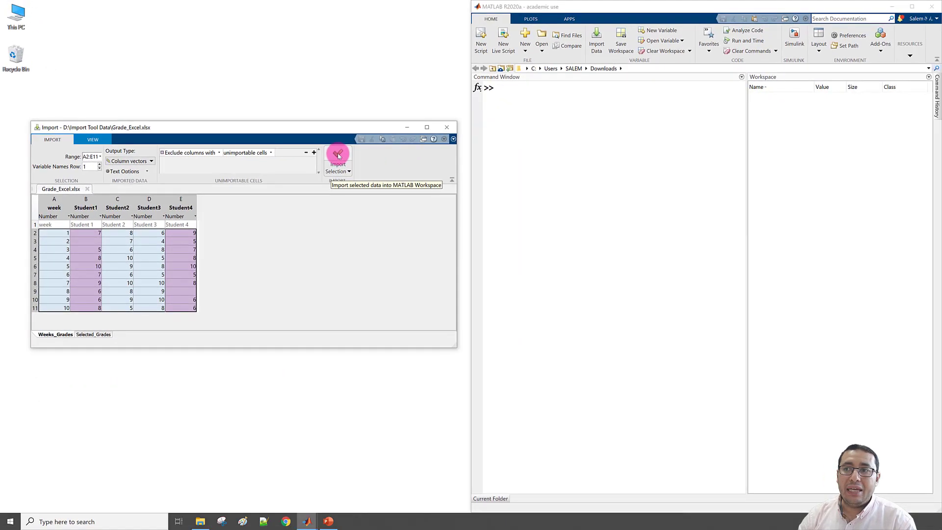
{"action": "left_click", "coordinate": [338, 156]}
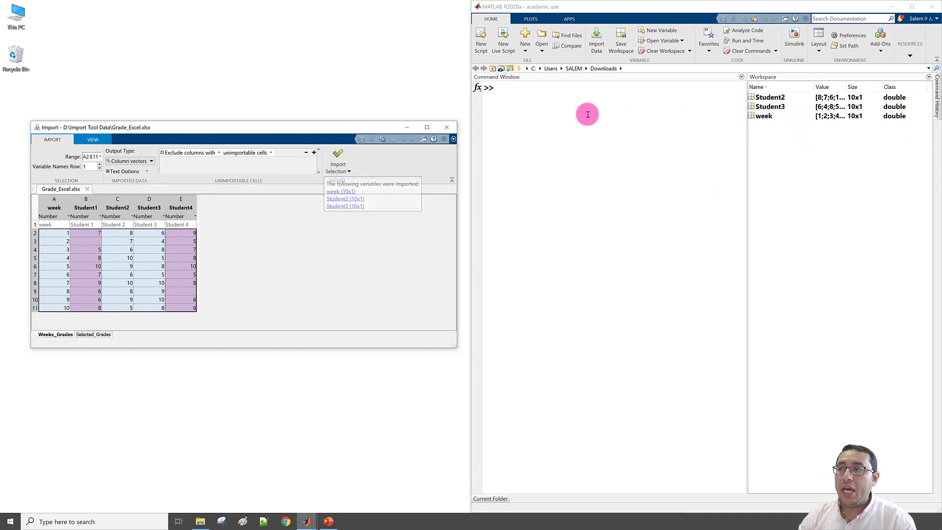
Step: Display the Student2 and week vectors in the Command Window to examine the import with excluded columns
{"action": "left_click", "coordinate": [560, 104]}
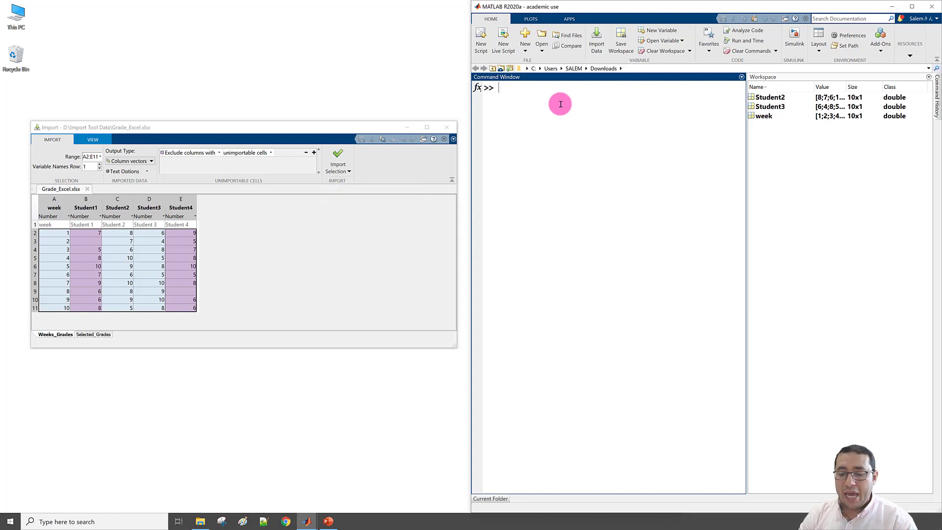
{"action": "type", "text": "Studen"}
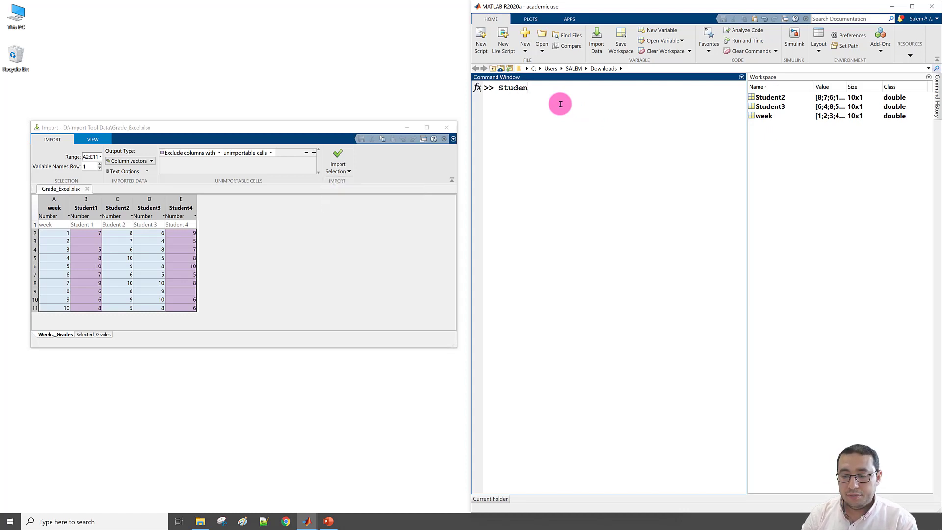
{"action": "type", "text": "t2"}
{"action": "key", "text": "Return"}
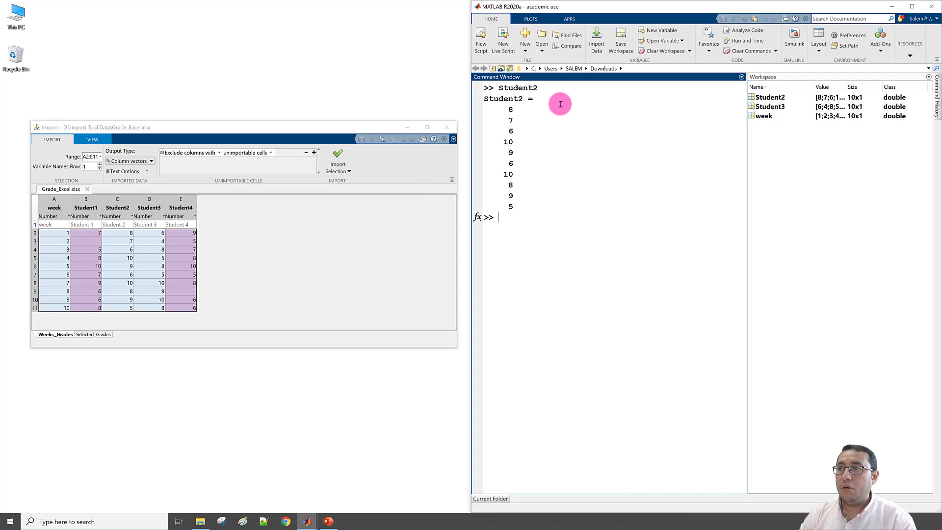
{"action": "type", "text": "week"}
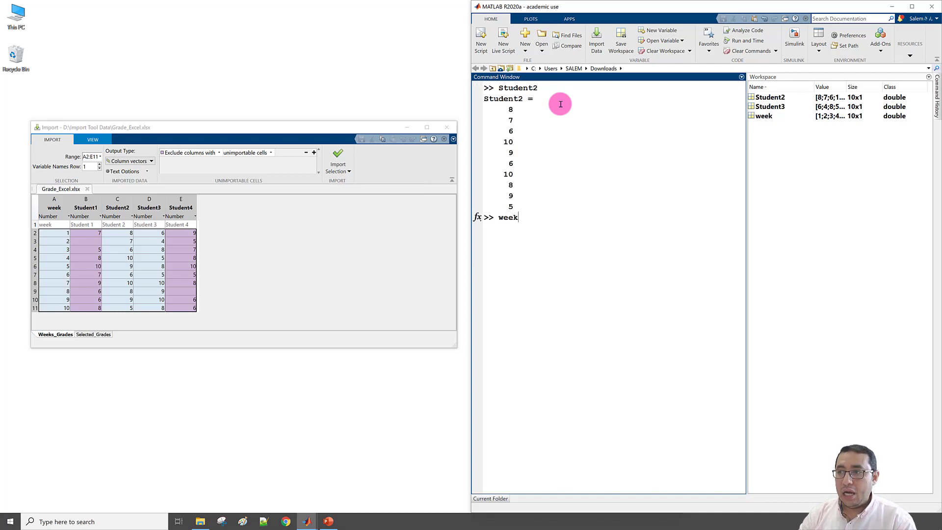
{"action": "key", "text": "Return"}
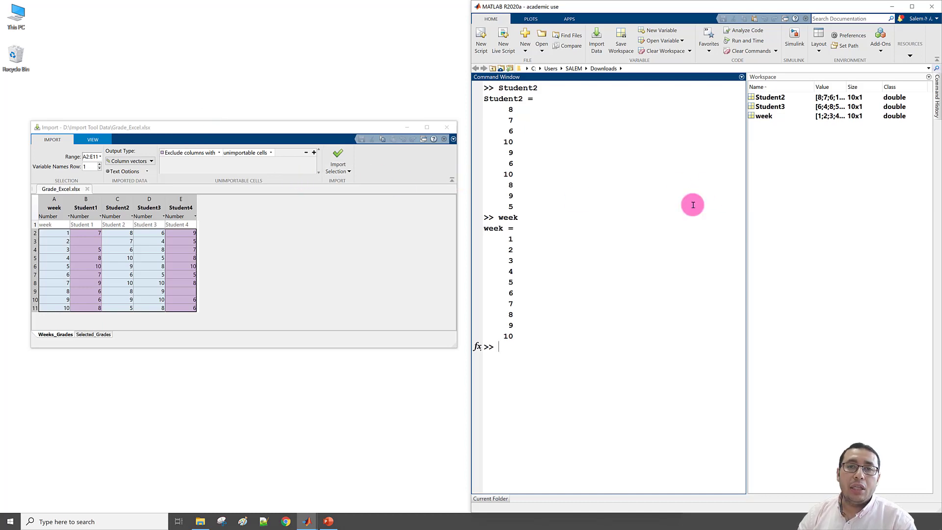
Step: Switch the output type to Numeric Matrix, and empty the workspace and Command Window with clear and clc
{"action": "left_click", "coordinate": [140, 161]}
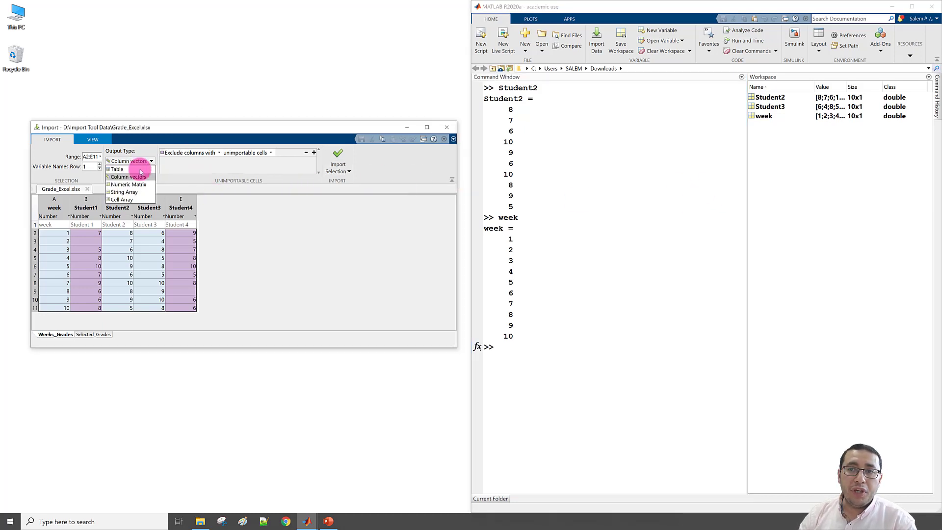
{"action": "left_click", "coordinate": [132, 184]}
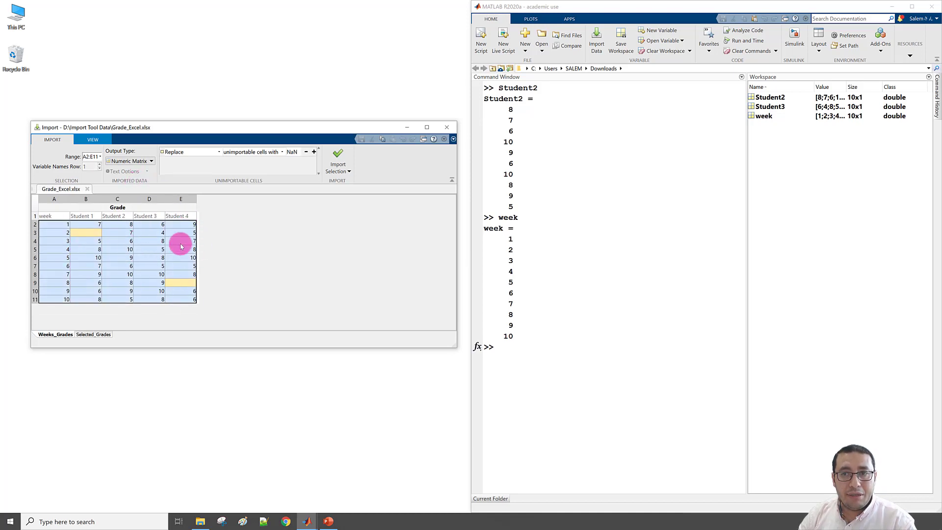
{"action": "left_click", "coordinate": [528, 347]}
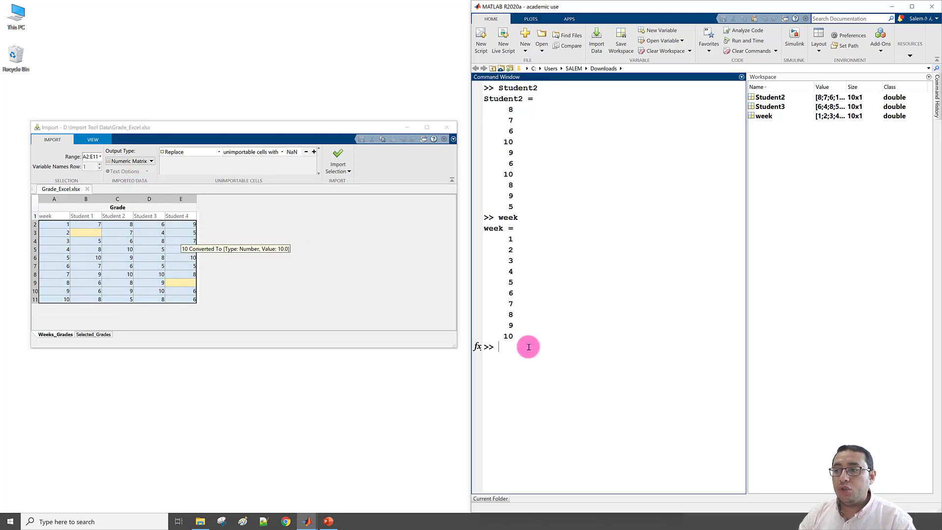
{"action": "type", "text": "clear"}
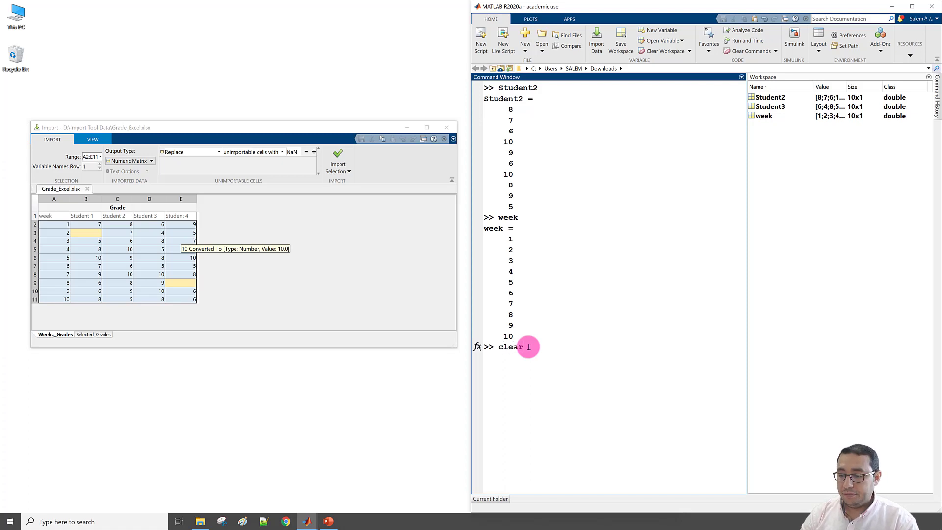
{"action": "key", "text": "Return"}
{"action": "type", "text": "\\"}
{"action": "key", "text": "BackSpace"}
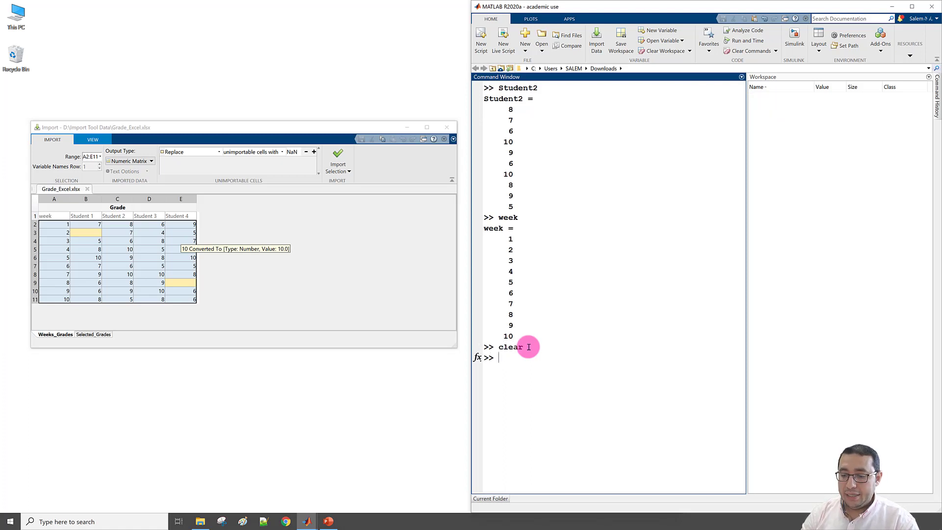
{"action": "type", "text": "clc"}
{"action": "key", "text": "Return"}
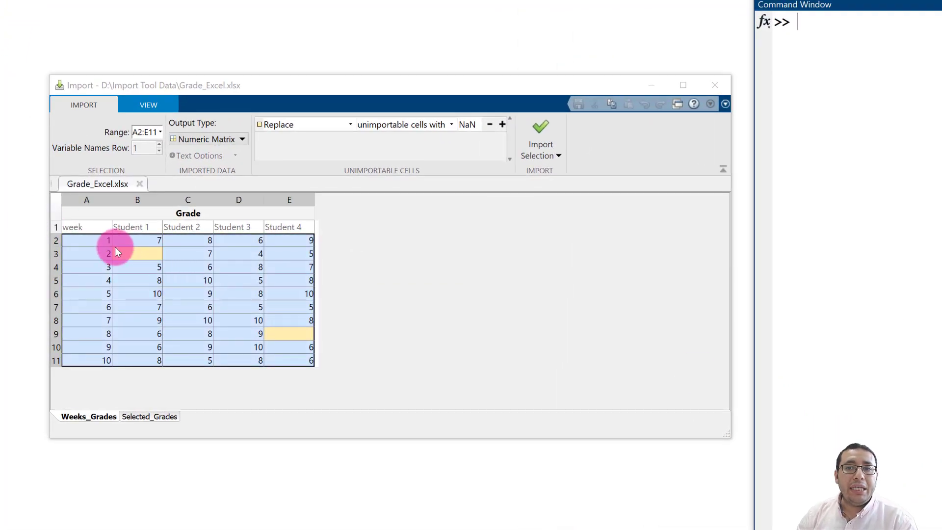
Step: Select the entire week column, including its header cell, and set the output type to Column vectors
{"action": "mouse_move", "coordinate": [142, 239]}
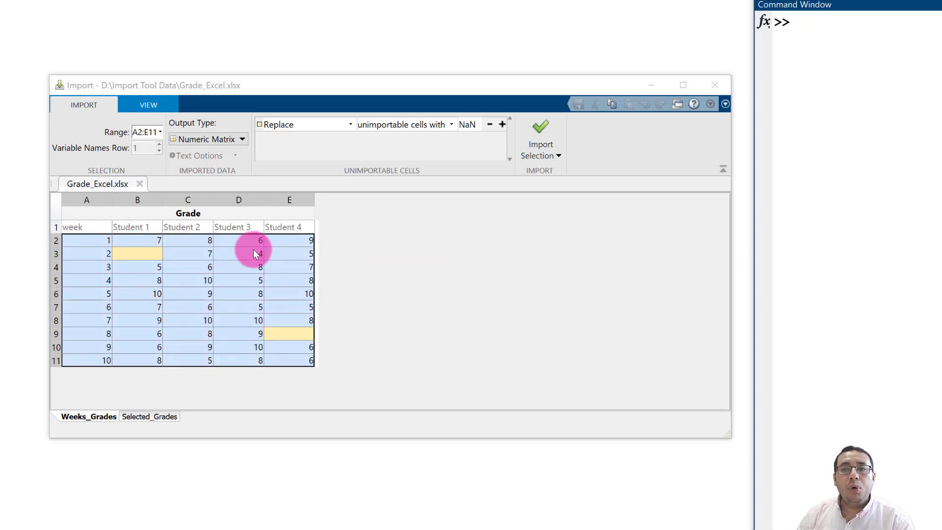
{"action": "left_click", "coordinate": [128, 237]}
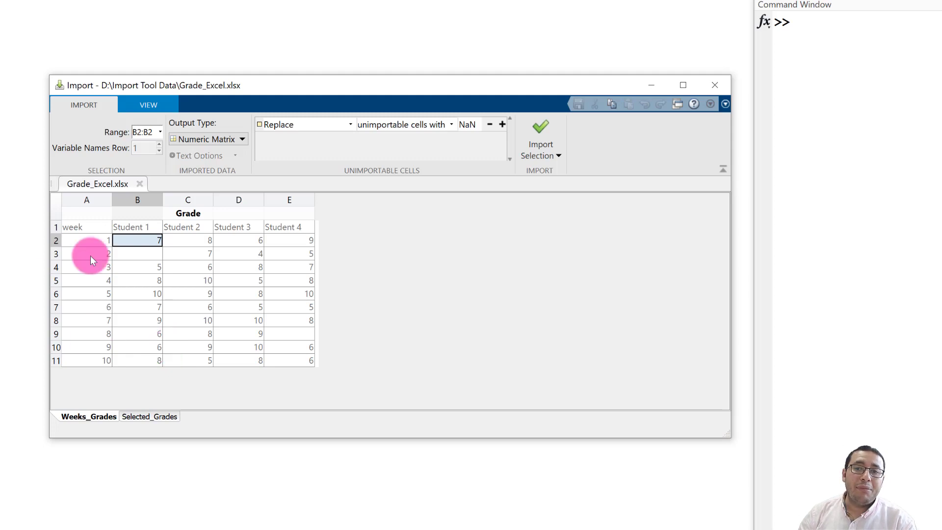
{"action": "left_click", "coordinate": [89, 200]}
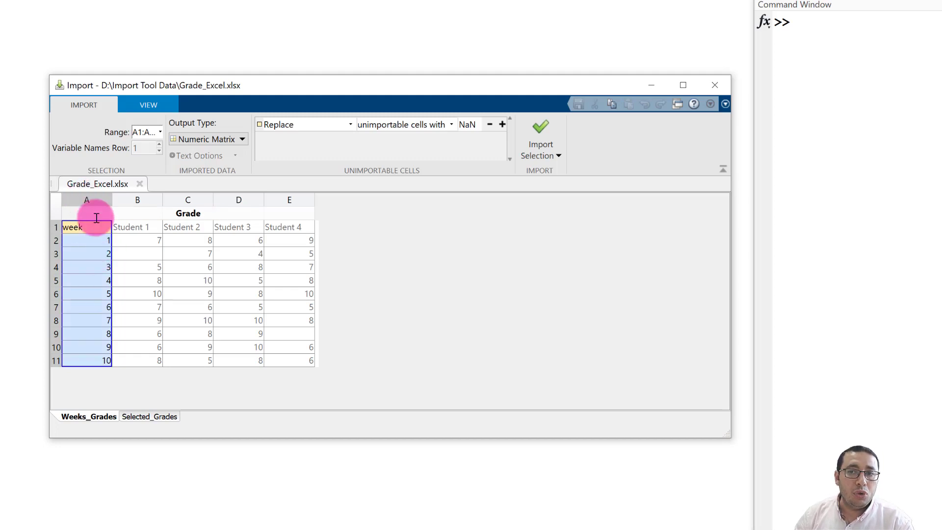
{"action": "mouse_move", "coordinate": [90, 244]}
{"action": "left_click", "coordinate": [240, 142]}
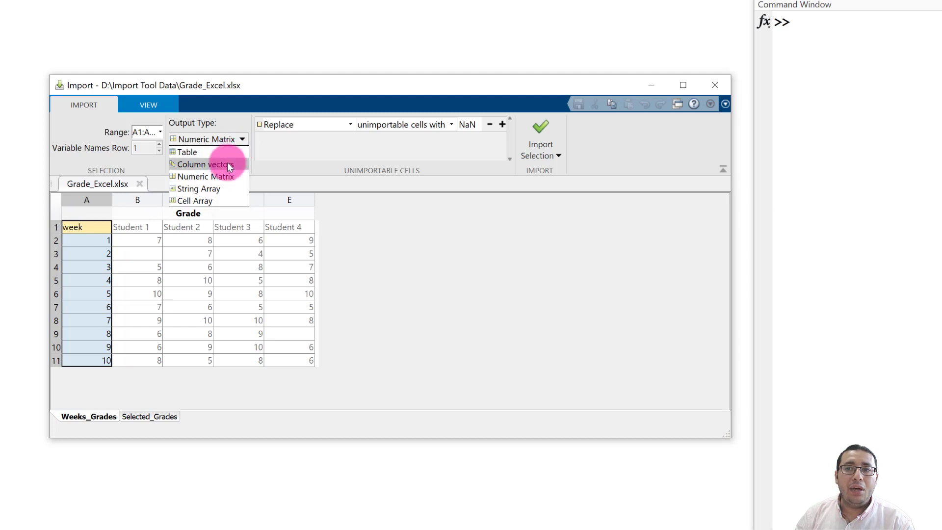
{"action": "left_click", "coordinate": [228, 164]}
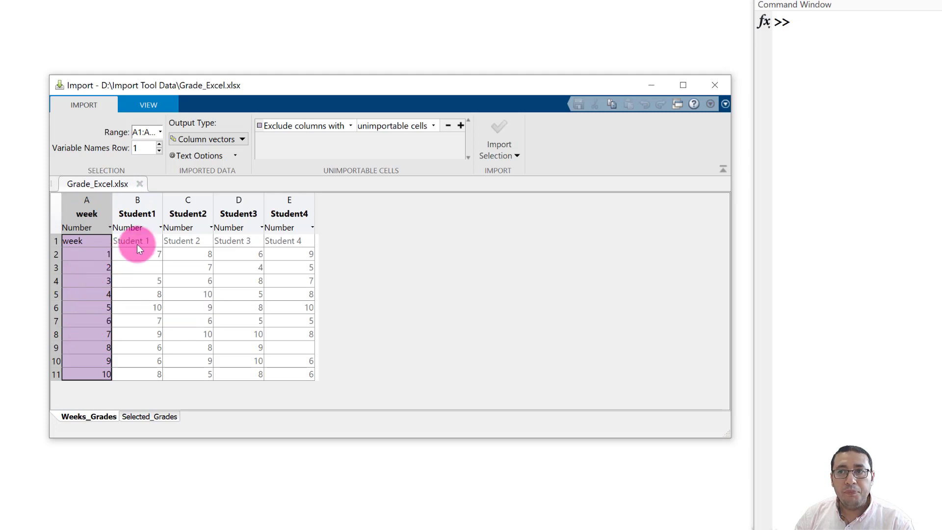
Step: Change the rule to replace unimportable cells with NaN and import the selected week column
{"action": "left_click", "coordinate": [351, 125]}
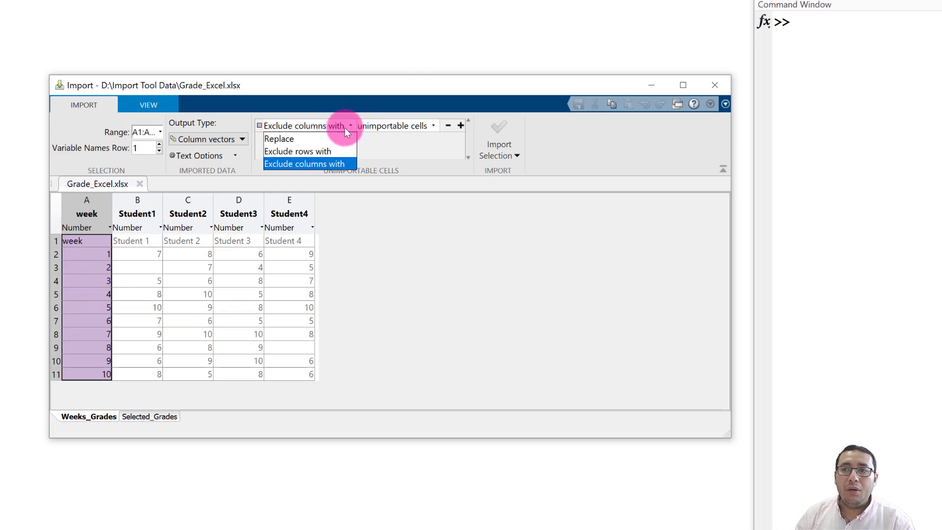
{"action": "left_click", "coordinate": [322, 139]}
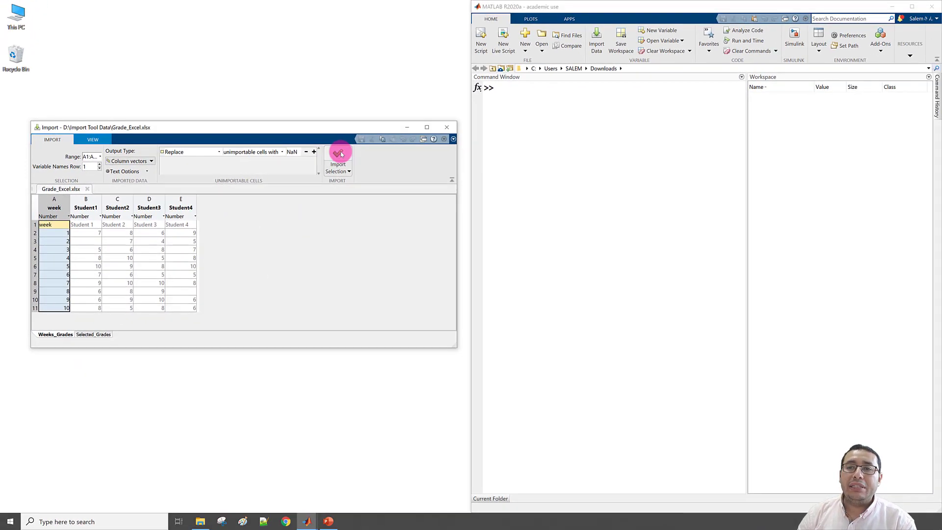
{"action": "left_click", "coordinate": [340, 154]}
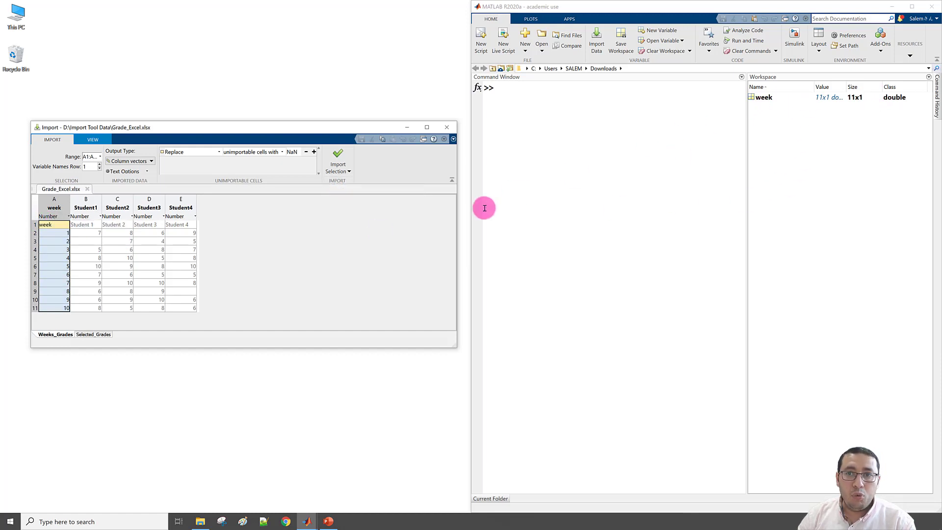
{"action": "left_click", "coordinate": [558, 103]}
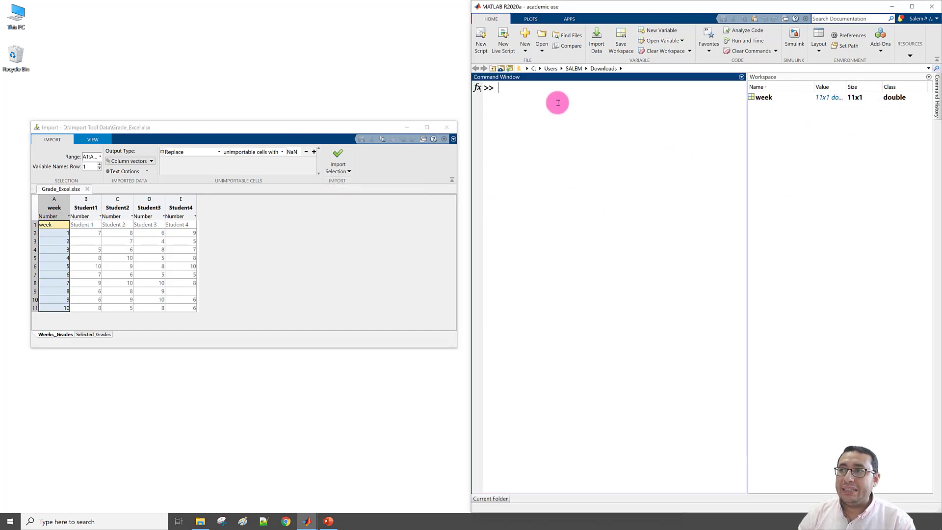
{"action": "type", "text": "clear"}
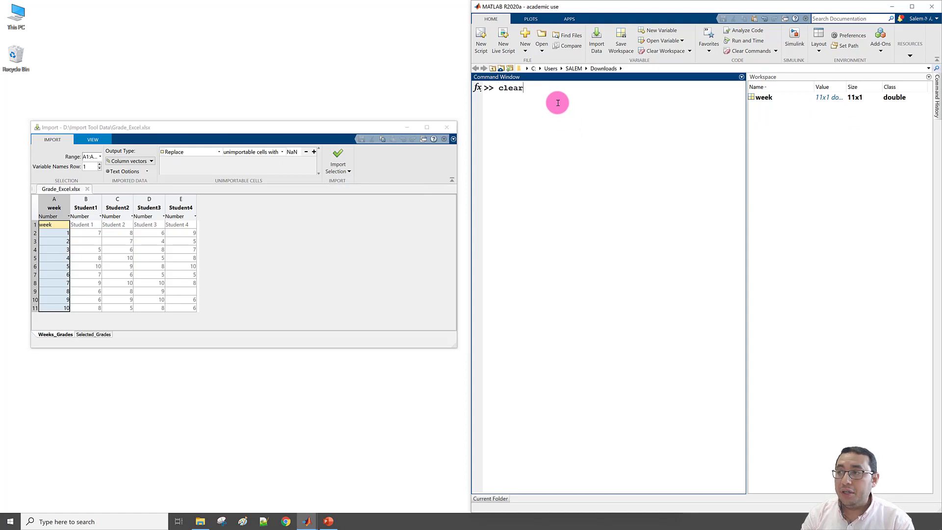
{"action": "key", "text": "BackSpace"}
{"action": "key", "text": "BackSpace"}
{"action": "key", "text": "BackSpace"}
{"action": "key", "text": "BackSpace"}
{"action": "key", "text": "BackSpace"}
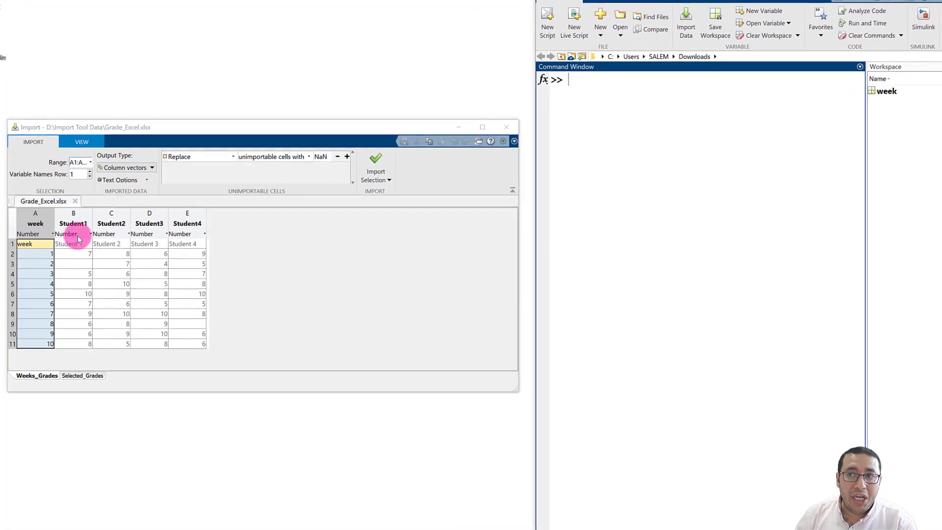
Step: Select only the week values in rows 2 to 11, without the header, and import them again
{"action": "left_click", "coordinate": [45, 254]}
{"action": "left_click_drag", "start_coordinate": [44, 256], "coordinate": [55, 357]}
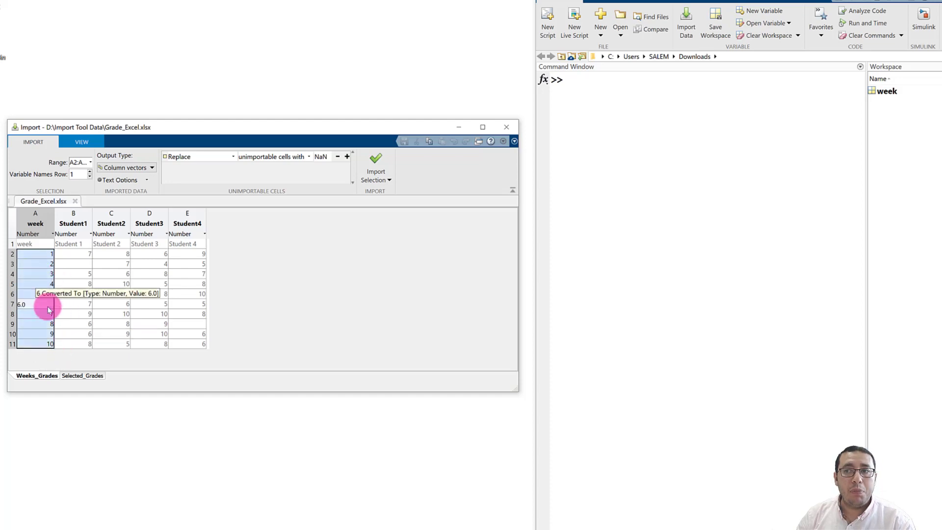
{"action": "left_click", "coordinate": [376, 158]}
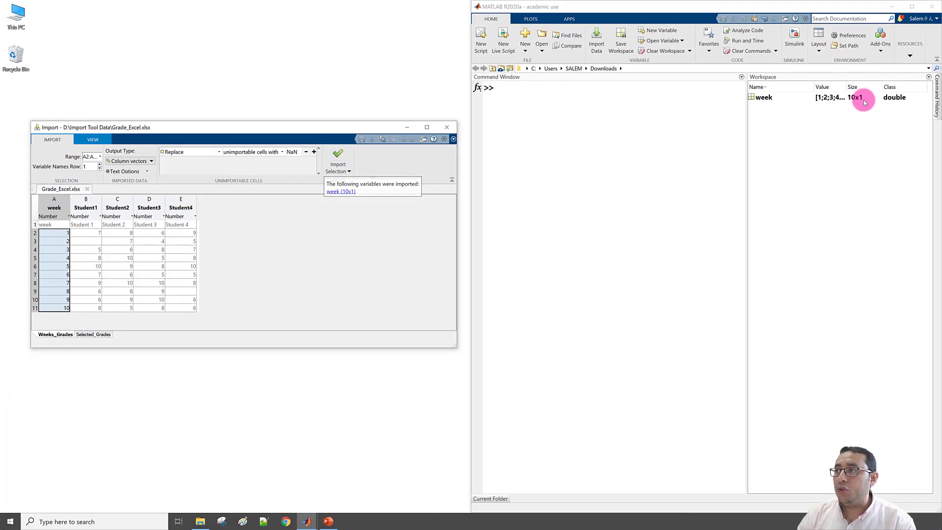
Step: Display the reimported week vector in the Command Window
{"action": "left_click", "coordinate": [530, 89]}
{"action": "type", "text": "w"}
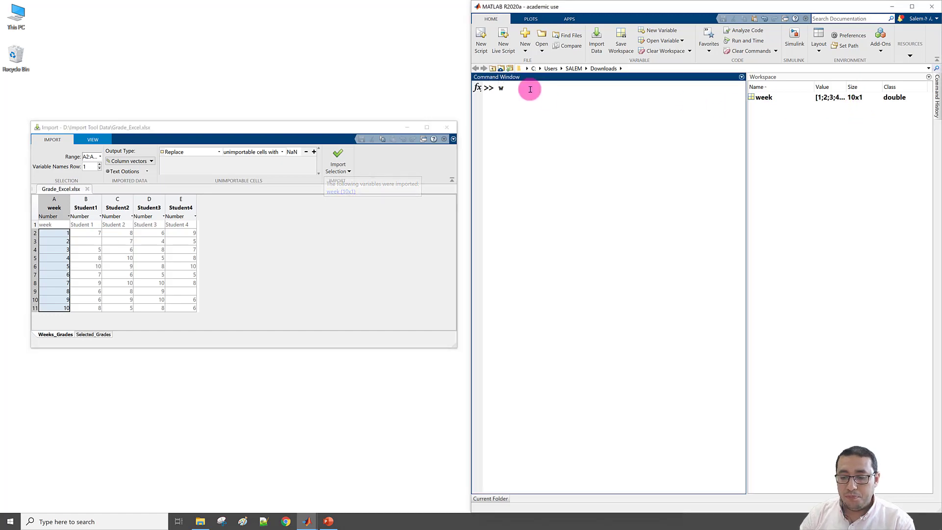
{"action": "type", "text": "eek"}
{"action": "key", "text": "Return"}
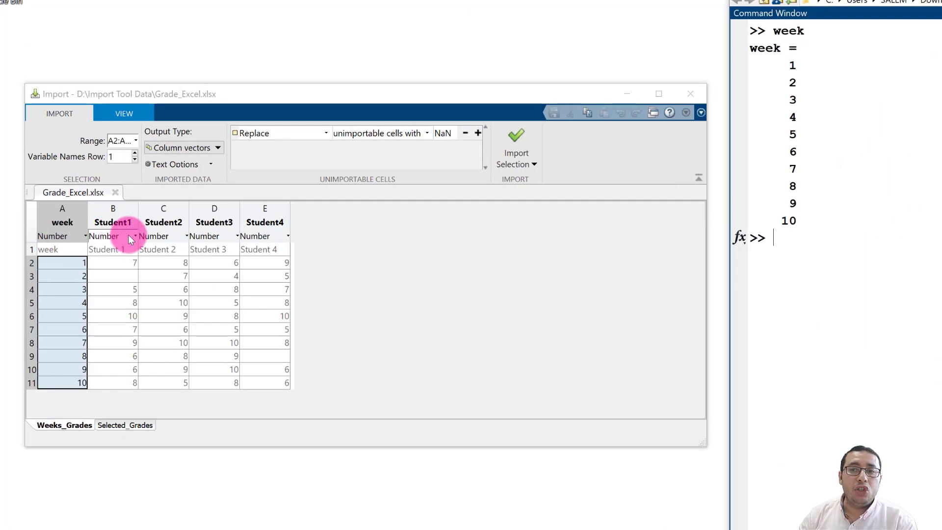
Step: Select the four students' grades in range B2:E11 and set the output type to Numeric Matrix
{"action": "left_click_drag", "start_coordinate": [117, 261], "coordinate": [277, 383]}
{"action": "left_click", "coordinate": [126, 260]}
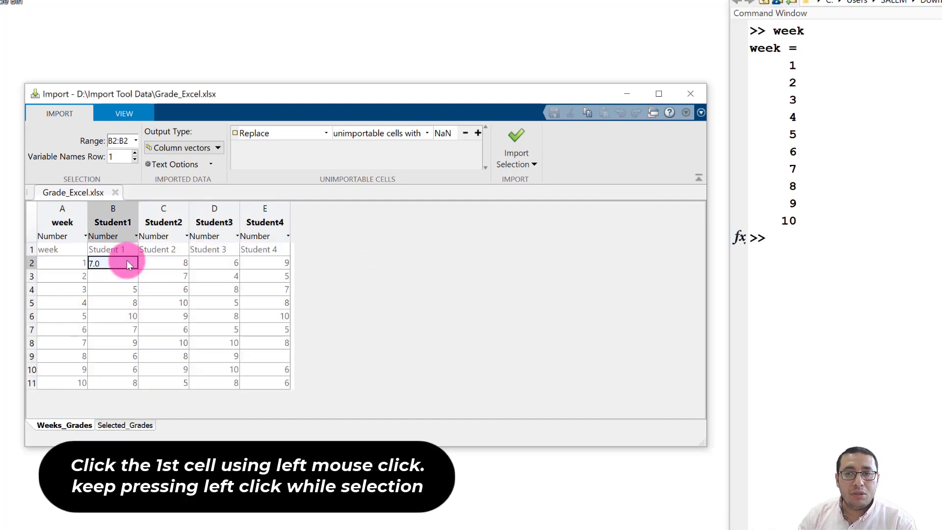
{"action": "left_click_drag", "start_coordinate": [114, 262], "coordinate": [271, 384]}
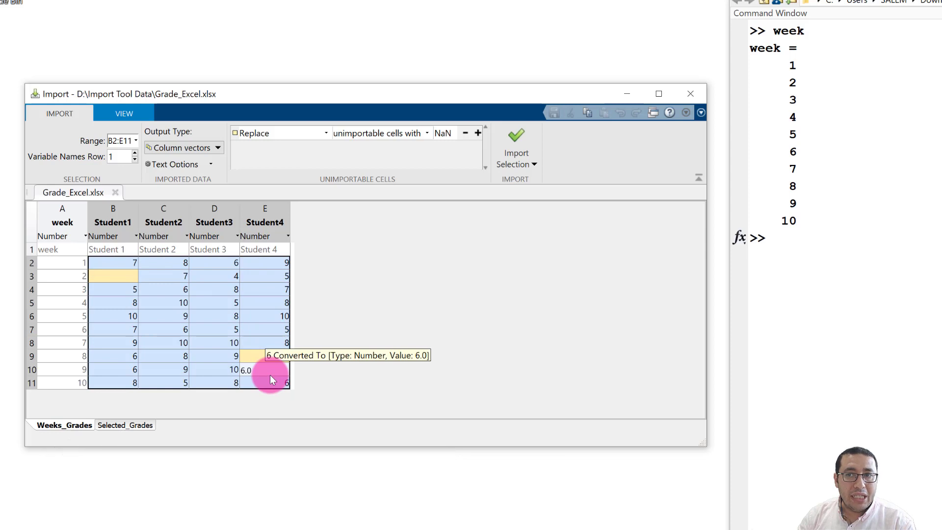
{"action": "left_click", "coordinate": [214, 151]}
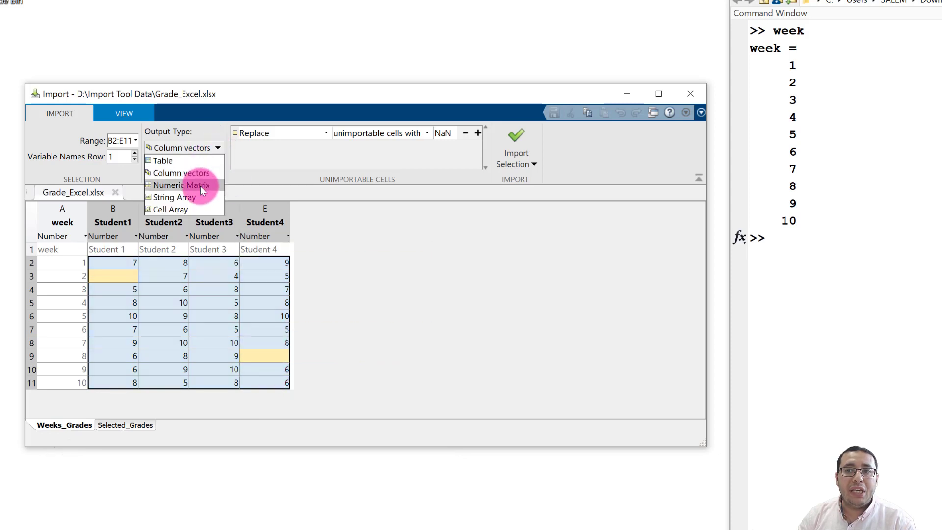
{"action": "left_click", "coordinate": [201, 186]}
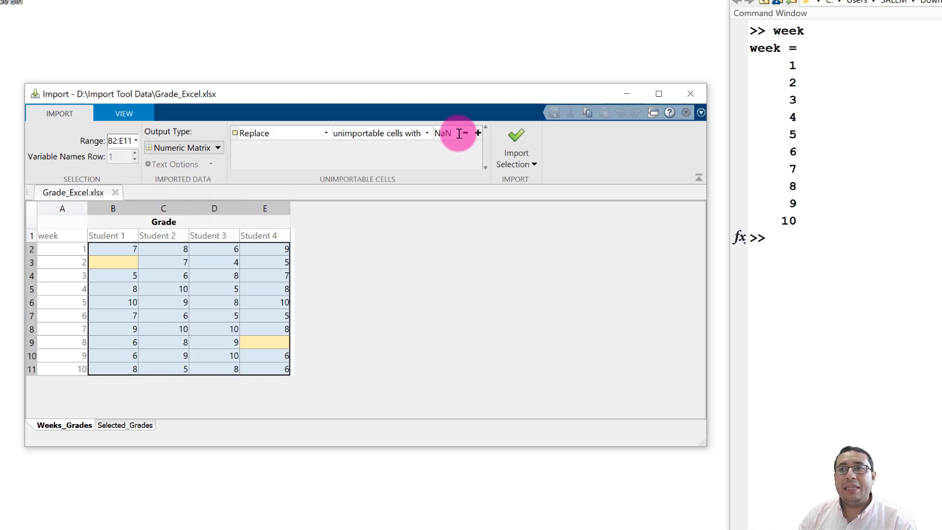
Step: Set the replacement value for unimportable cells to 0 and import the selection as the Grade matrix
{"action": "double_click", "coordinate": [443, 133]}
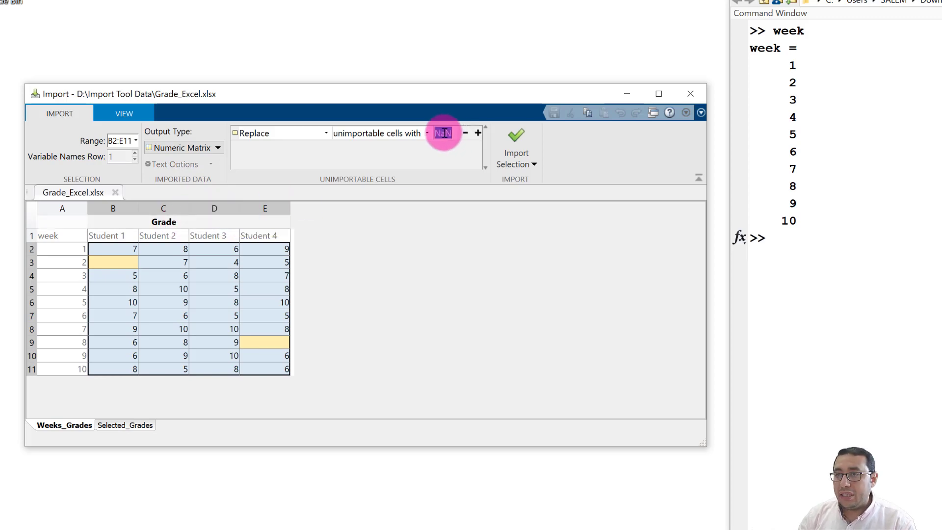
{"action": "type", "text": "0"}
{"action": "left_click", "coordinate": [520, 142]}
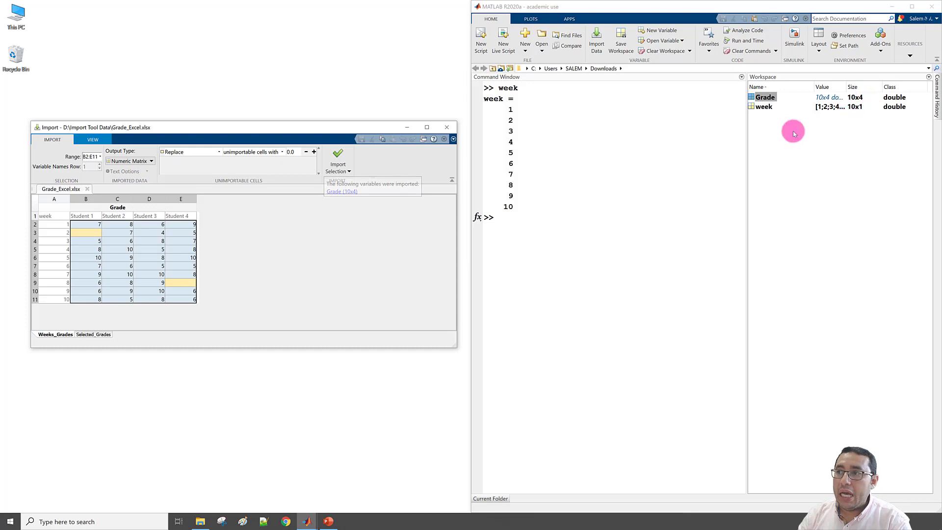
Step: Display the Grade matrix in the Command Window to examine the zero-filled cells
{"action": "left_click", "coordinate": [564, 219]}
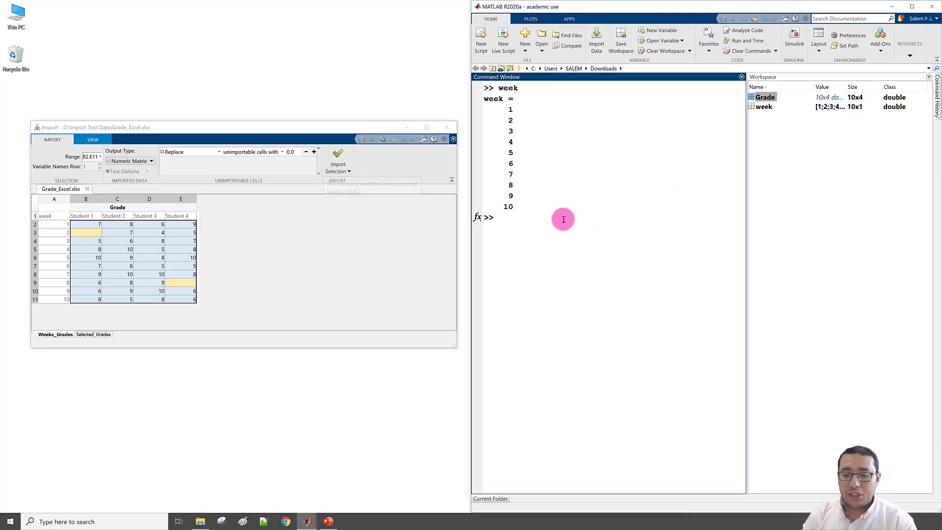
{"action": "type", "text": "Grade"}
{"action": "key", "text": "Return"}
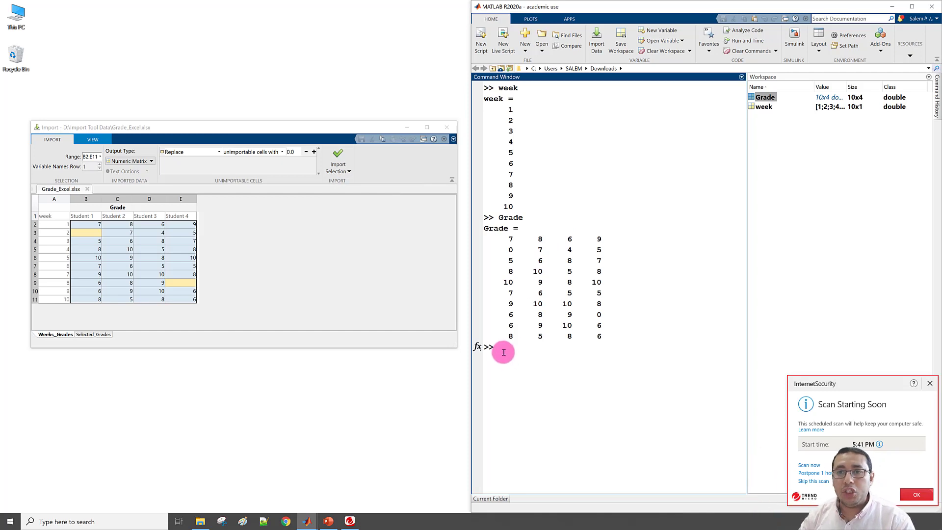
Step: Compute each student's average grade by running mean(Grade) in the Command Window
{"action": "type", "text": "mean"}
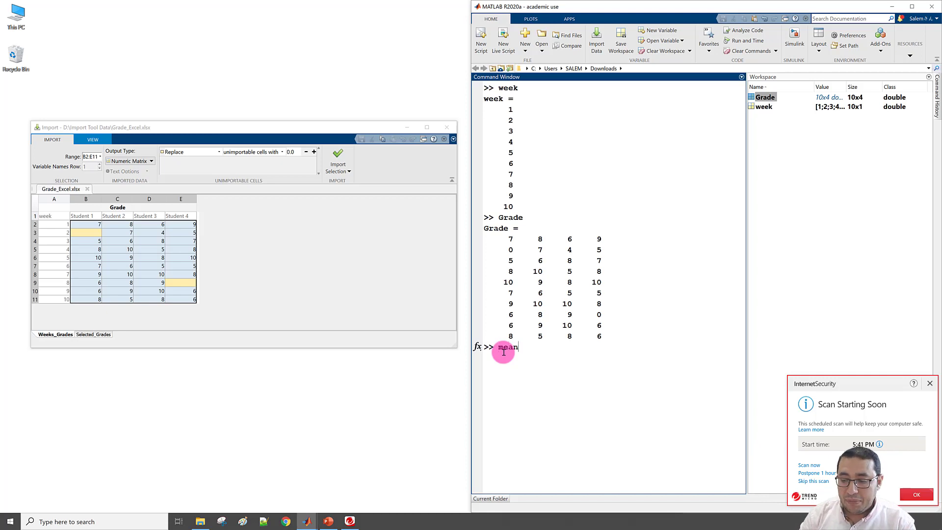
{"action": "type", "text": "("}
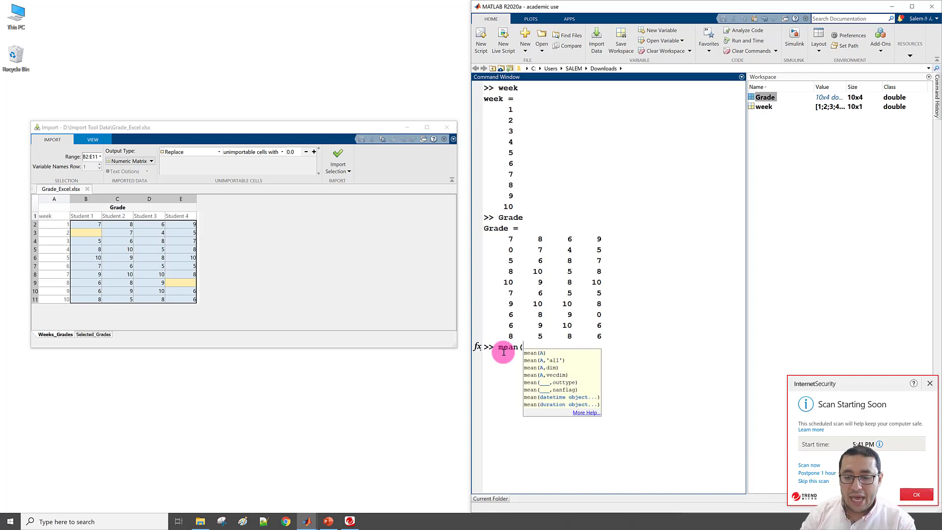
{"action": "type", "text": "Grade)"}
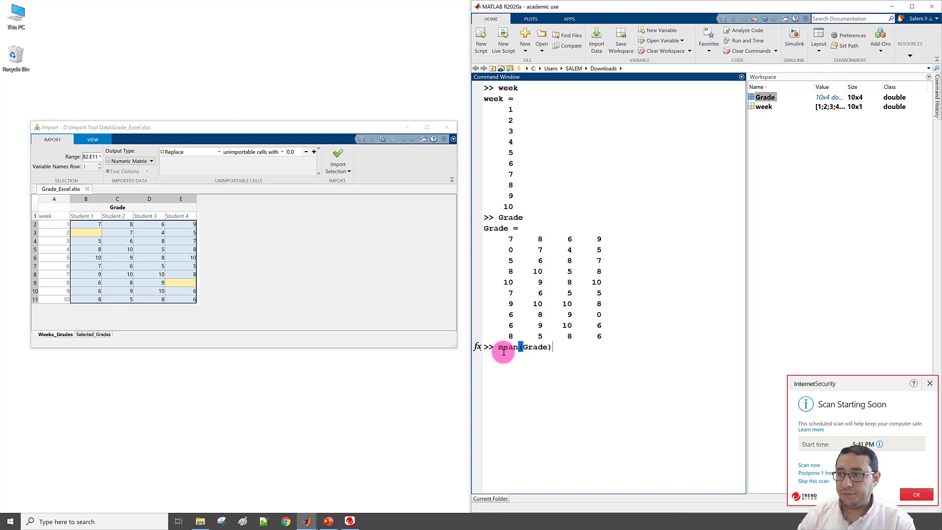
{"action": "key", "text": "Return"}
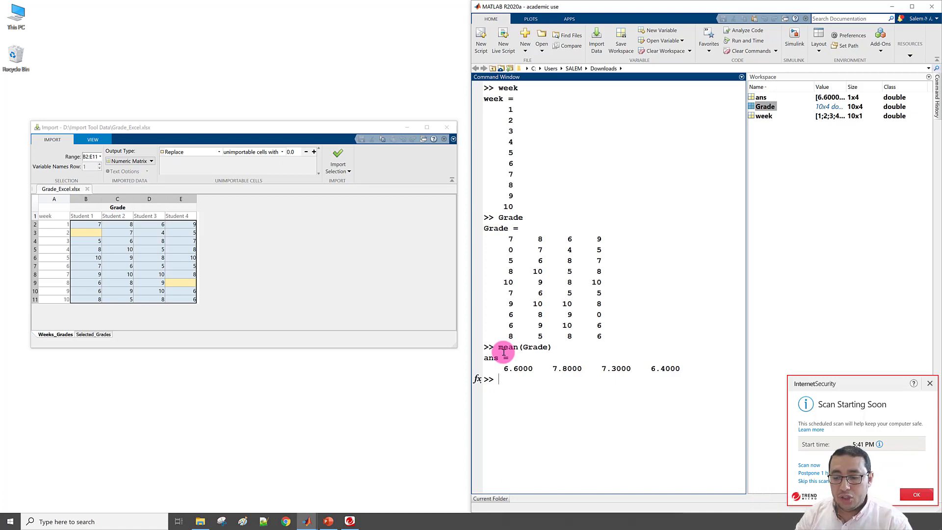
Step: Compute the overall average of all grades by running mean(mean(Grade))
{"action": "type", "text": "mean("}
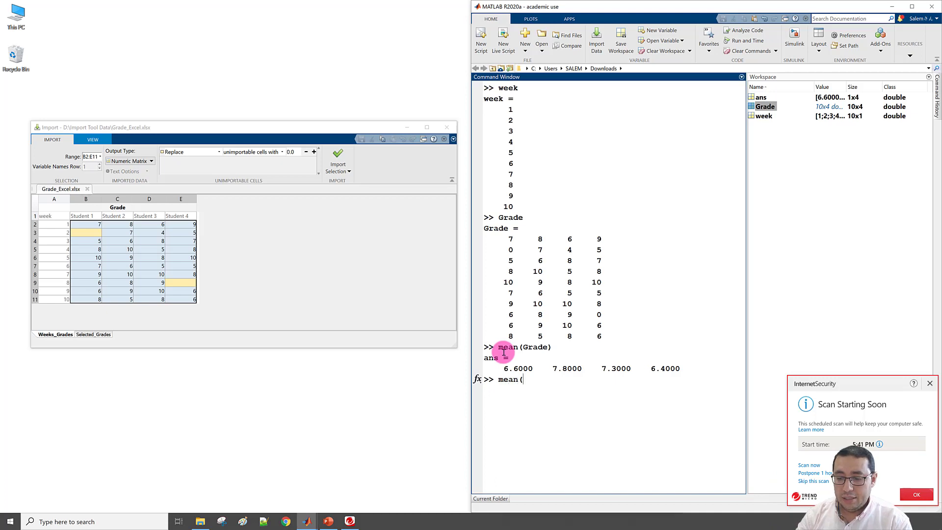
{"action": "type", "text": "mean(Grad"}
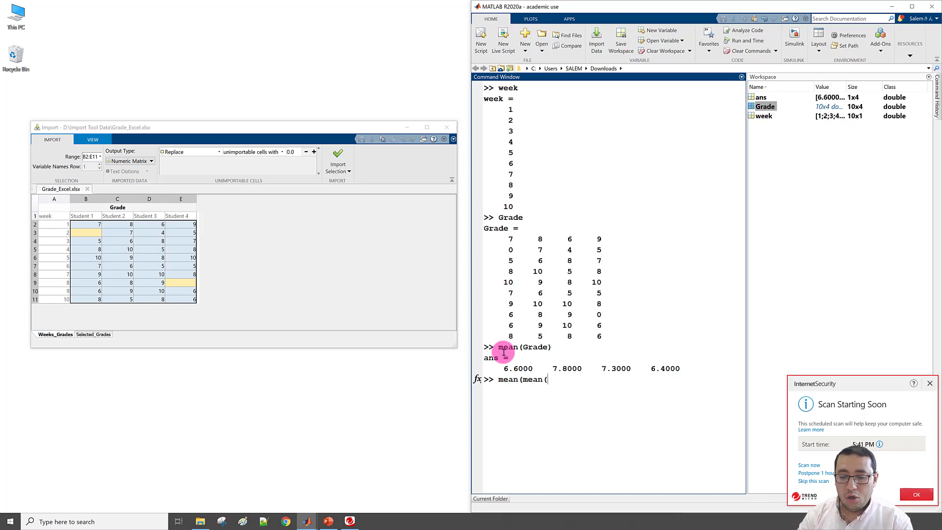
{"action": "type", "text": "))"}
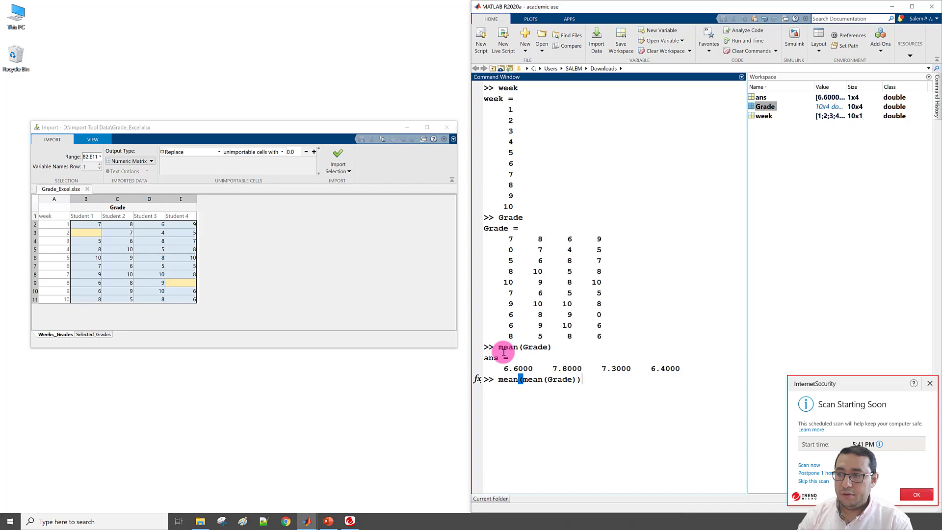
{"action": "key", "text": "Return"}
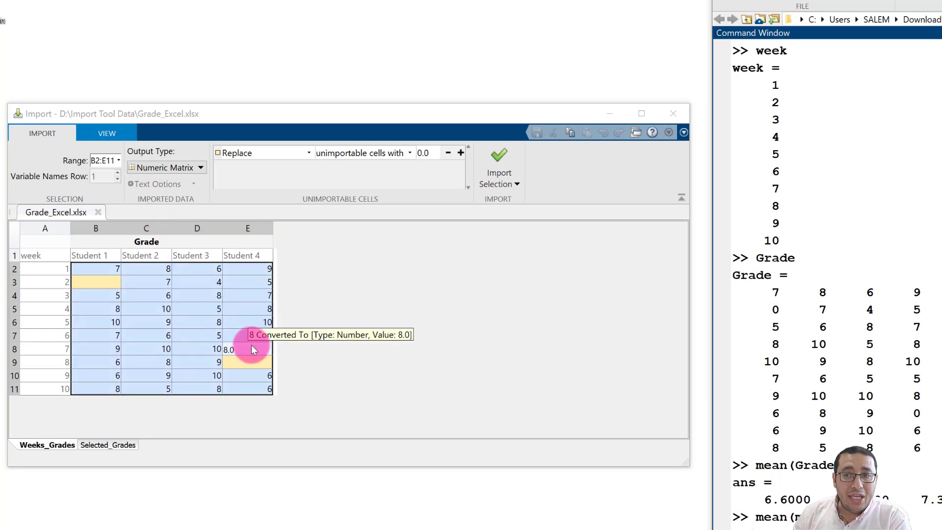
Step: Select the first seven weeks of grades for Student 1 and Student 4, ranges B2:B8 and E2:E8, in the Import Tool
{"action": "left_click", "coordinate": [337, 369]}
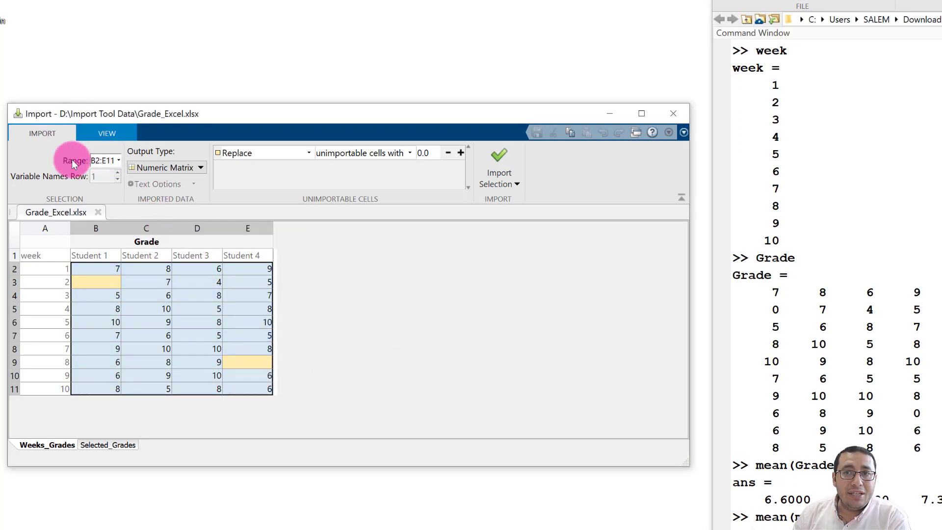
{"action": "mouse_move", "coordinate": [111, 266]}
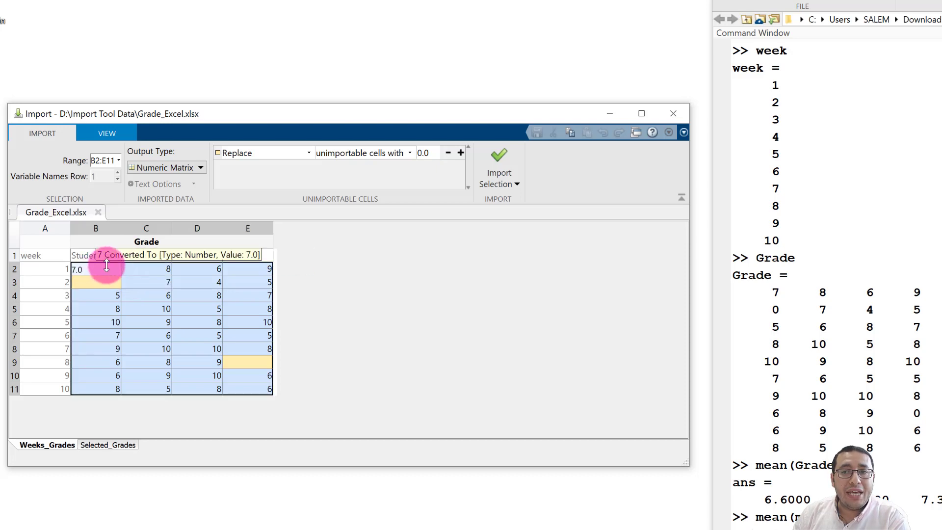
{"action": "left_click", "coordinate": [106, 270]}
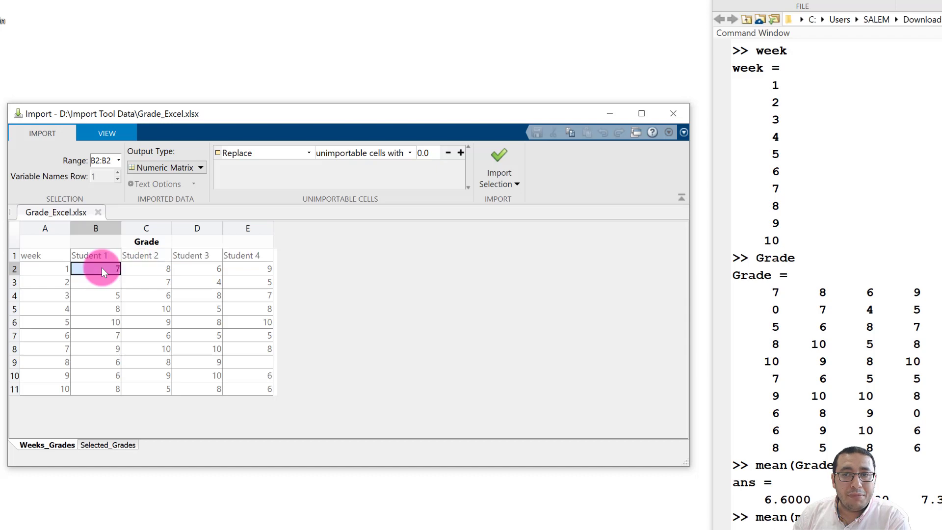
{"action": "left_click_drag", "start_coordinate": [102, 267], "coordinate": [102, 352]}
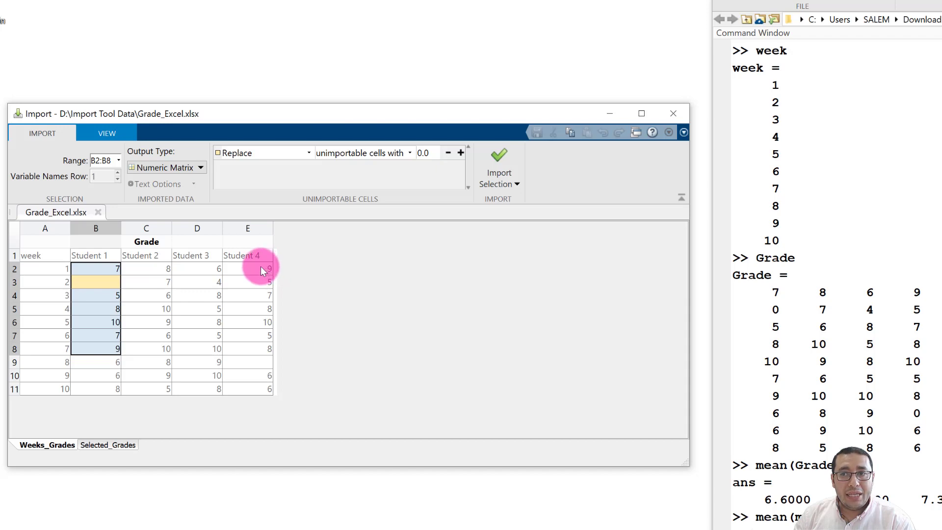
{"action": "left_click_drag", "start_coordinate": [261, 267], "coordinate": [260, 348]}
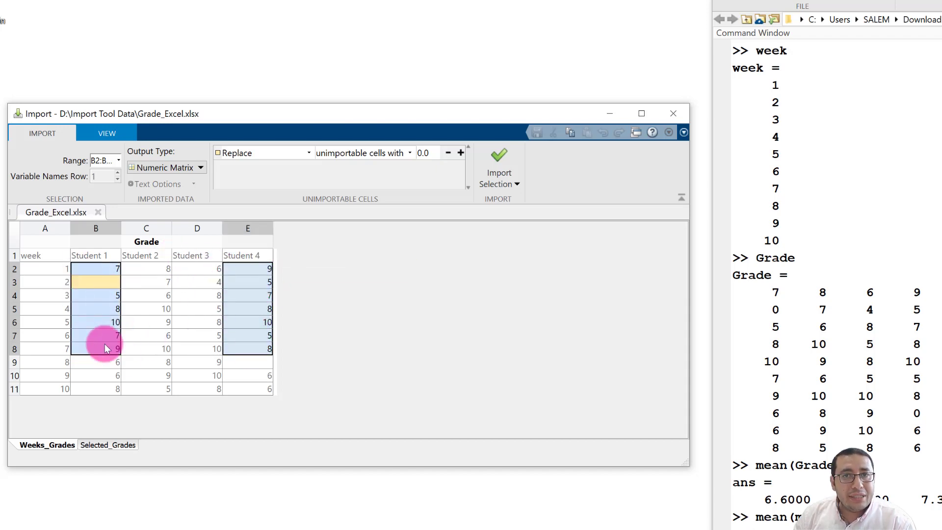
Step: Rename the output matrix to Grade2 and import the two selected ranges
{"action": "double_click", "coordinate": [166, 245]}
{"action": "key", "text": "Return"}
{"action": "double_click", "coordinate": [164, 242]}
{"action": "type", "text": "2"}
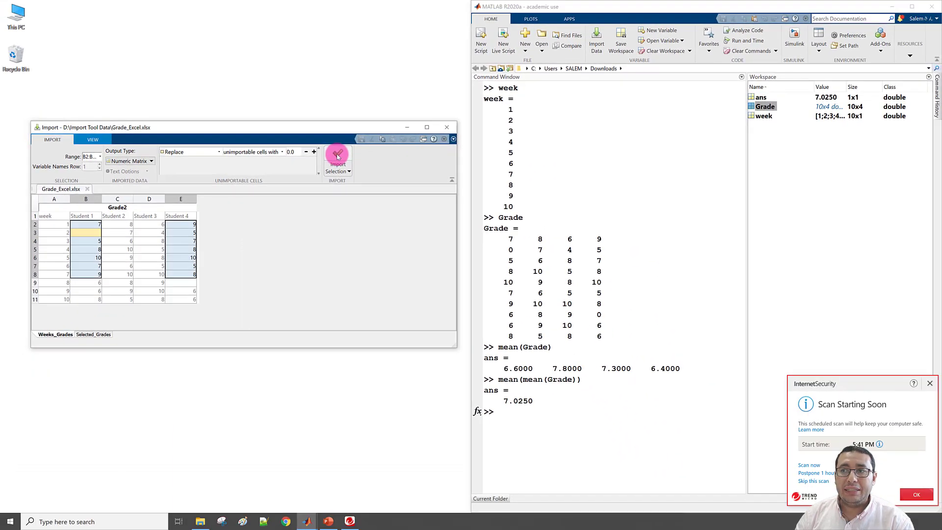
{"action": "left_click", "coordinate": [338, 156]}
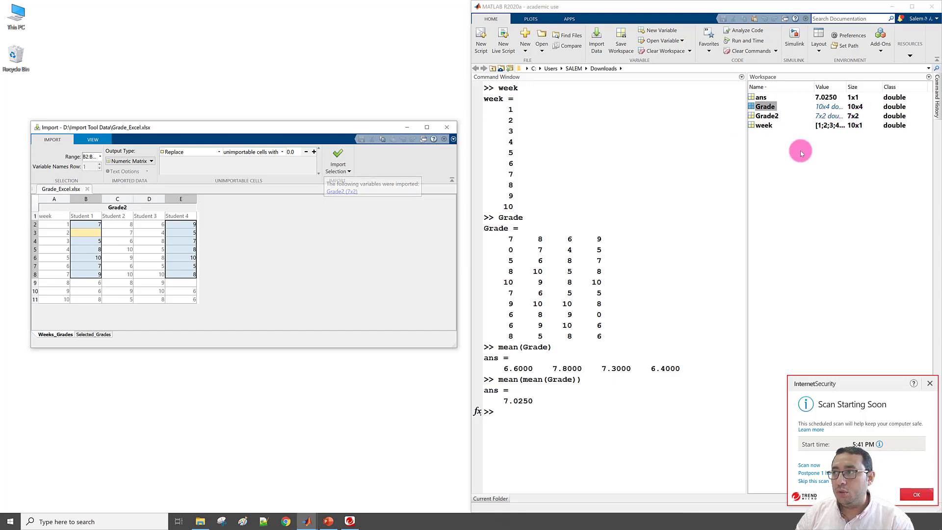
Step: Display the Grade2 matrix in the Command Window
{"action": "left_click", "coordinate": [527, 417]}
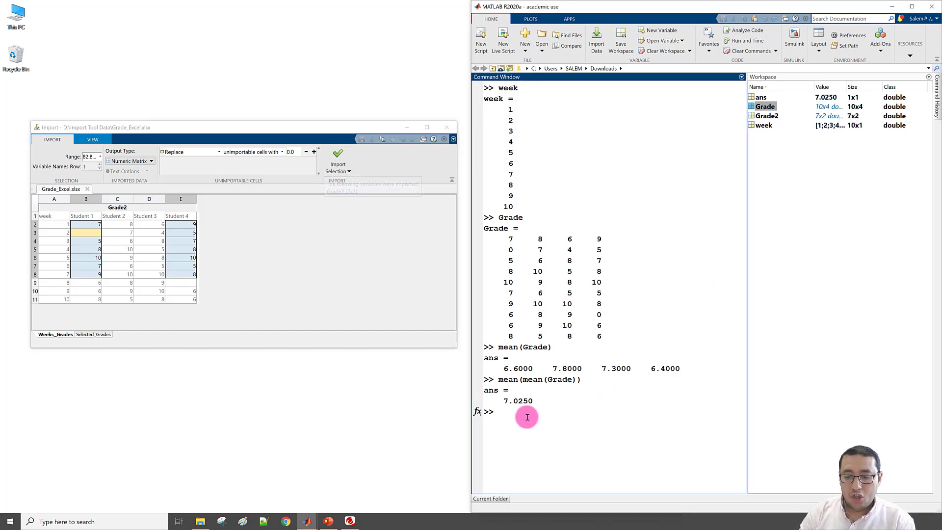
{"action": "type", "text": "Grade2"}
{"action": "key", "text": "Return"}
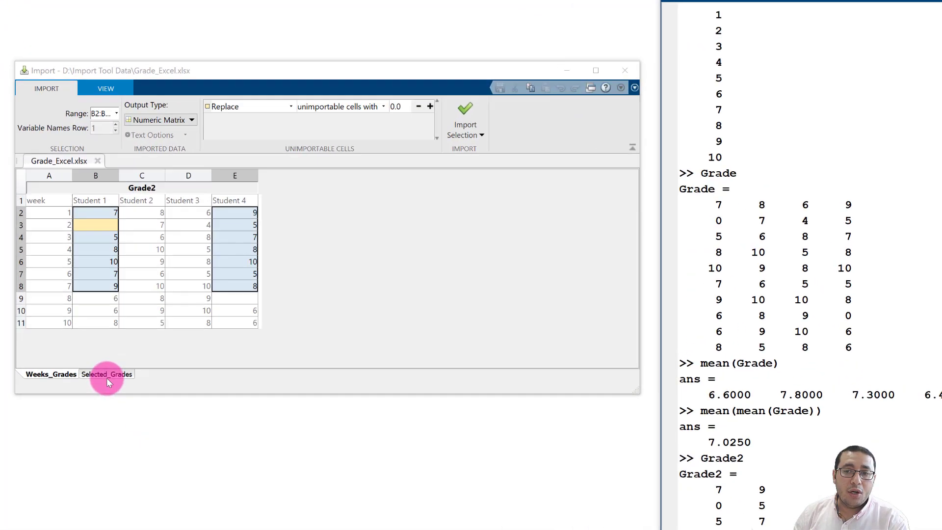
Step: Switch to the Selected_Grades sheet and set the output type to Column vectors
{"action": "left_click", "coordinate": [92, 334]}
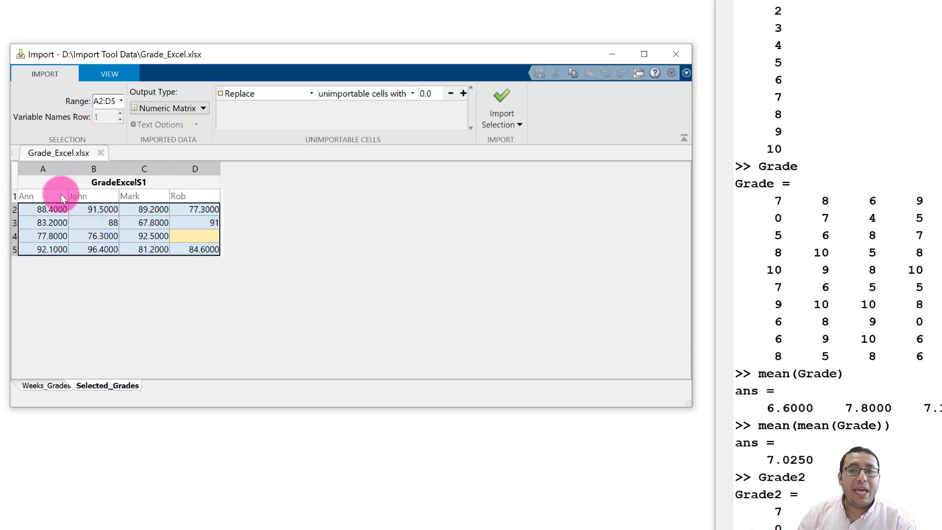
{"action": "left_click", "coordinate": [195, 109]}
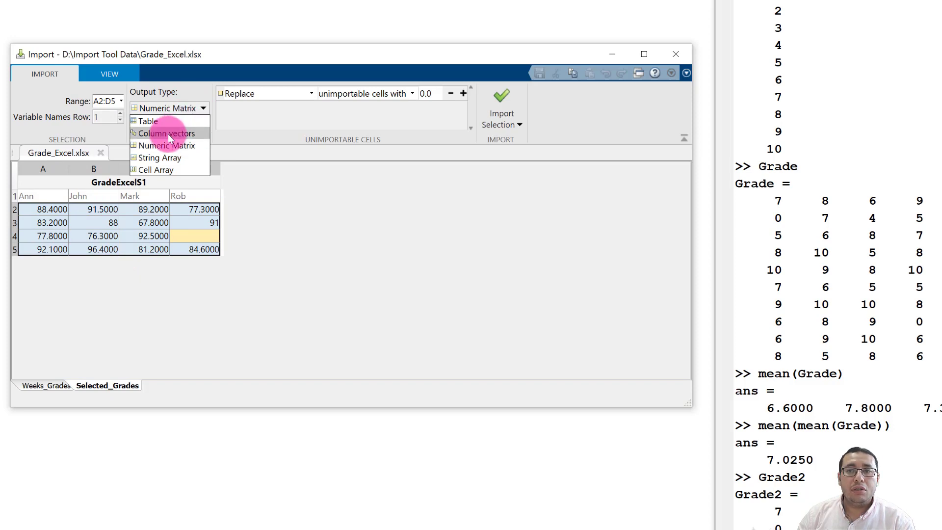
{"action": "left_click", "coordinate": [168, 134]}
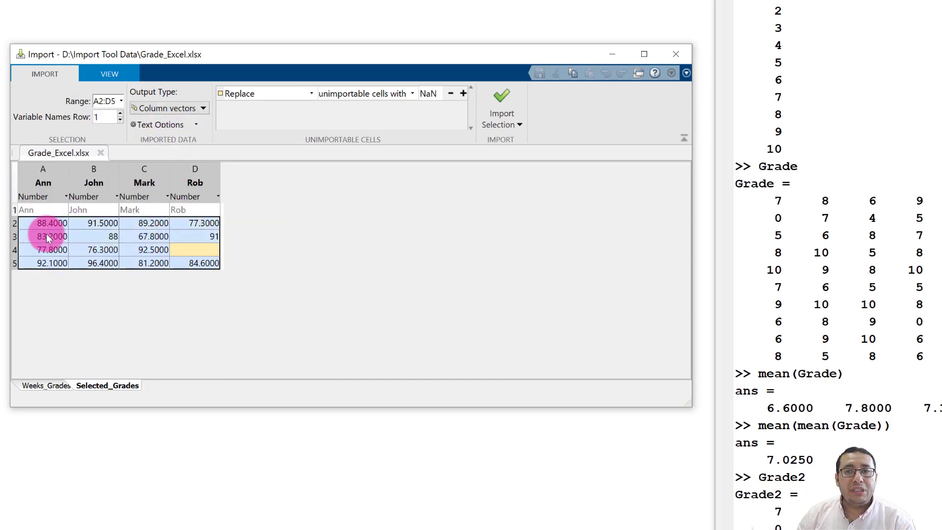
{"action": "left_click", "coordinate": [43, 182]}
{"action": "left_click", "coordinate": [157, 186]}
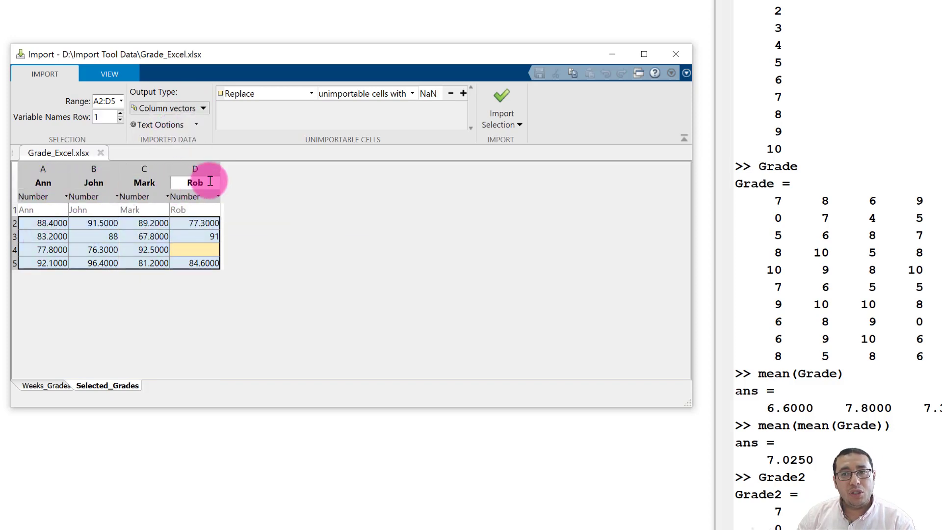
Step: Set the replacement value for unimportable cells to 0 and import the four students' columns as vectors
{"action": "double_click", "coordinate": [429, 93]}
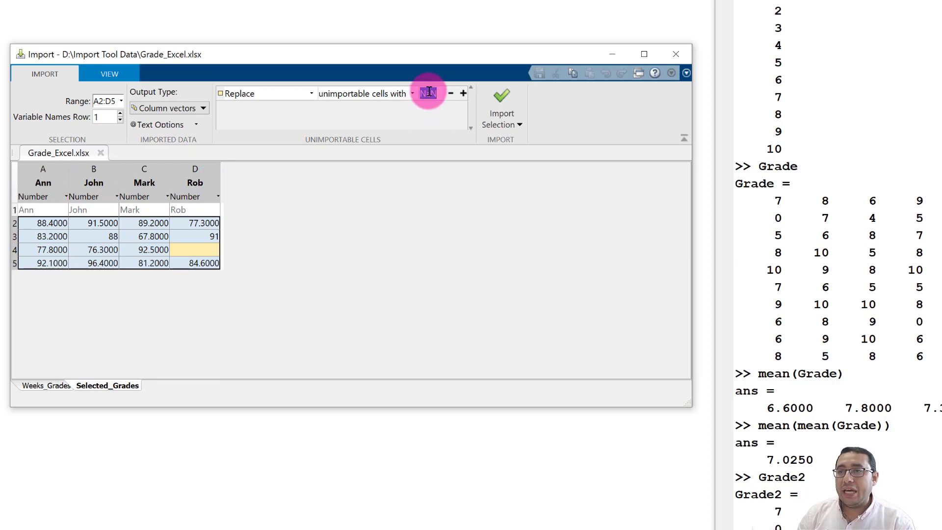
{"action": "type", "text": "0"}
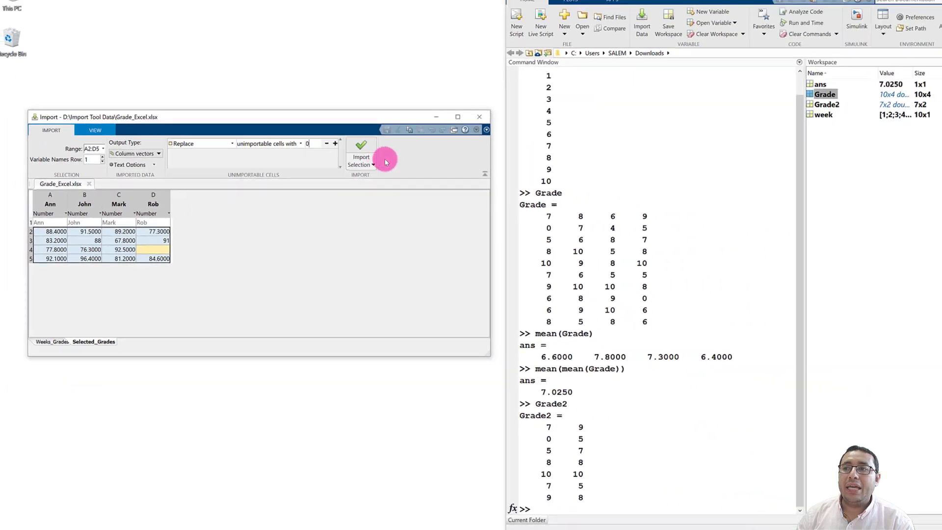
{"action": "left_click", "coordinate": [344, 156]}
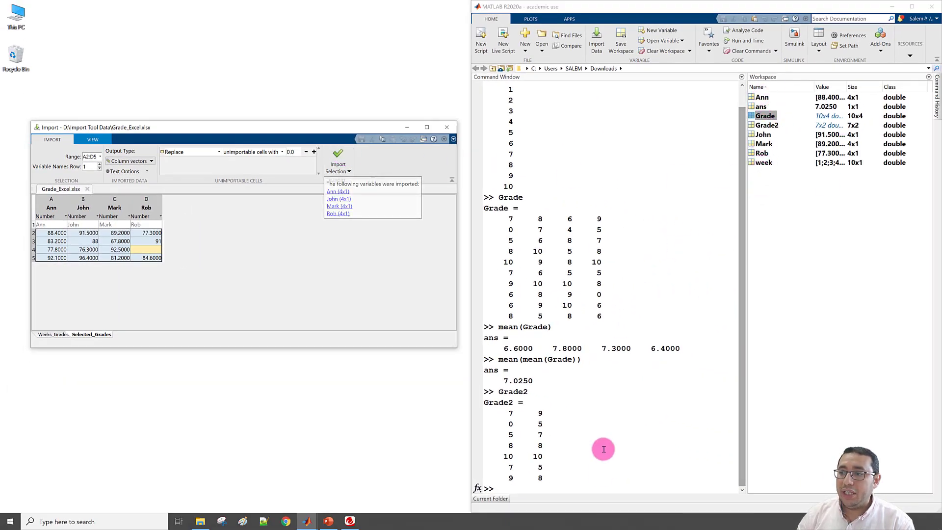
Step: Display the first student's imported column vector in the Command Window
{"action": "left_click", "coordinate": [523, 485]}
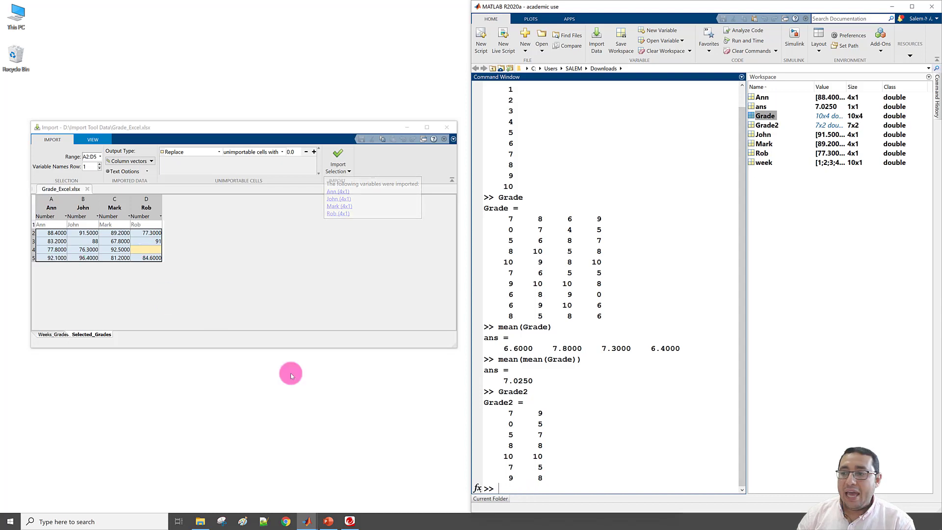
{"action": "type", "text": "Ann"}
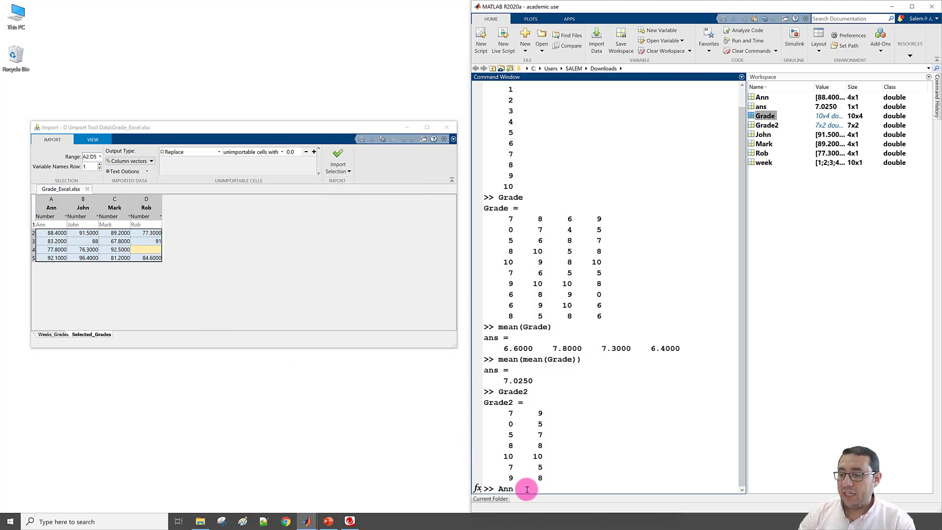
{"action": "key", "text": "Return"}
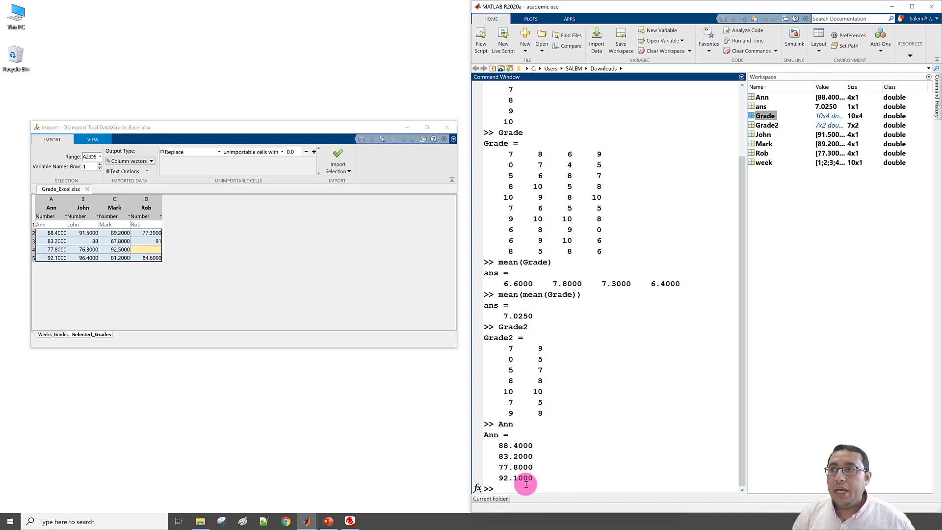
Step: Close the Import Tool, then empty the workspace with clear and the Command Window with clc
{"action": "left_click", "coordinate": [447, 127]}
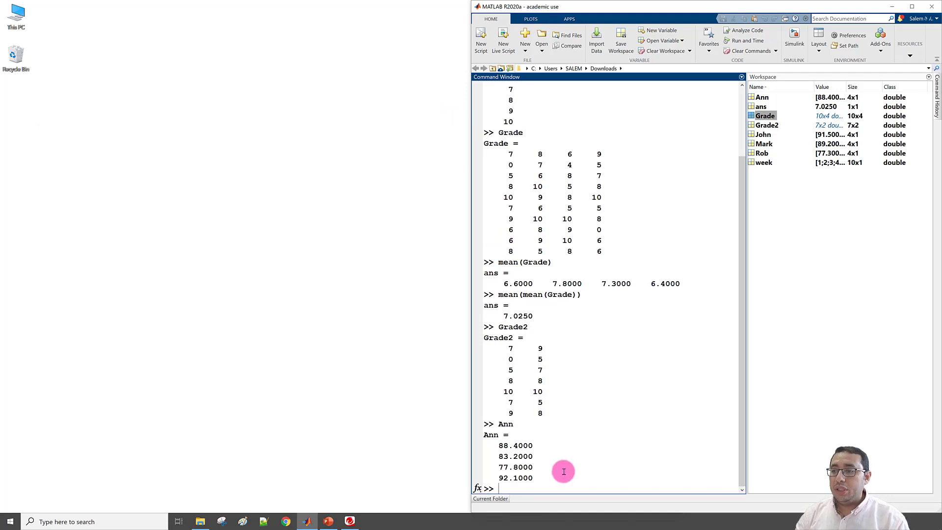
{"action": "type", "text": "clear"}
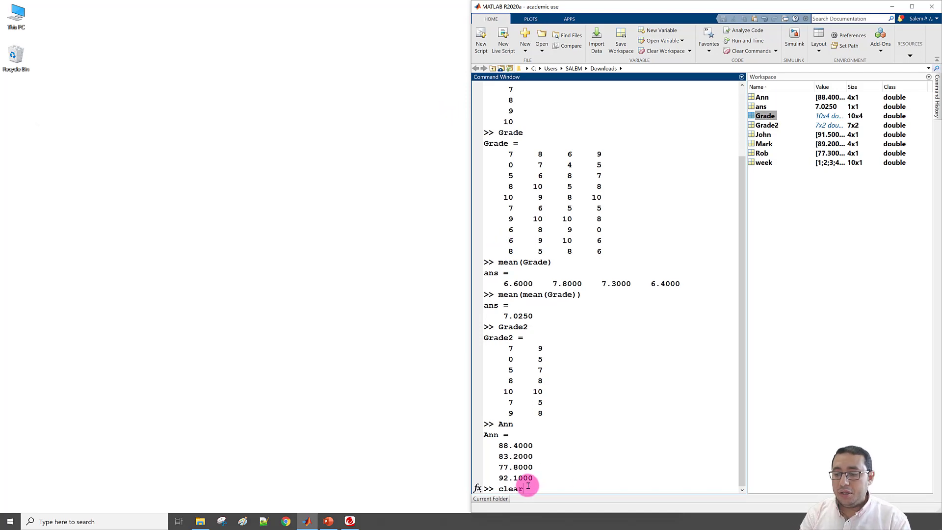
{"action": "key", "text": "Return"}
{"action": "type", "text": "clc"}
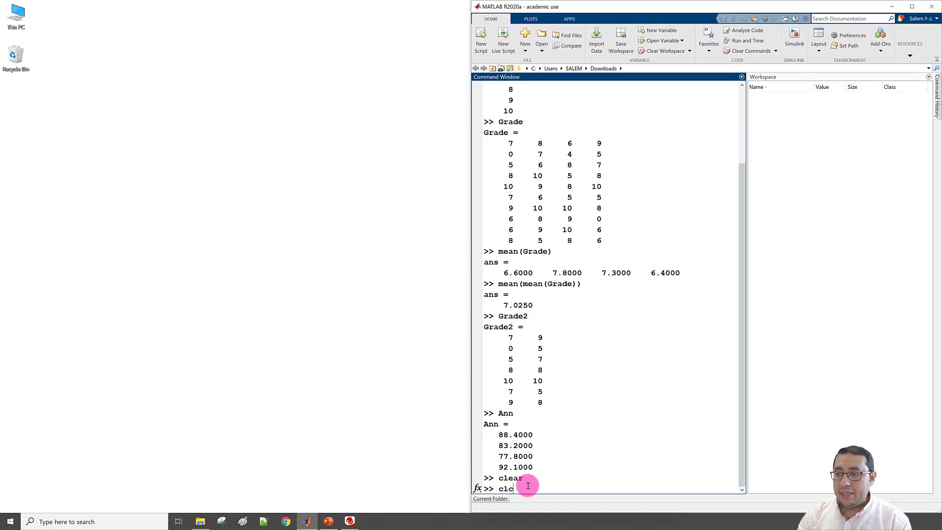
{"action": "key", "text": "Return"}
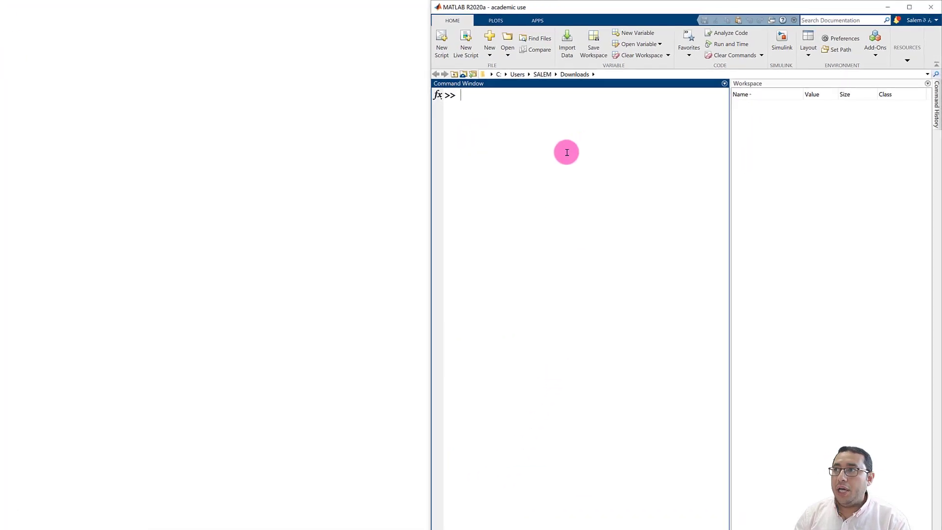
Step: Open Grade_CSVfile.csv from the Import Tool Data folder in the Import Tool
{"action": "left_click", "coordinate": [567, 44]}
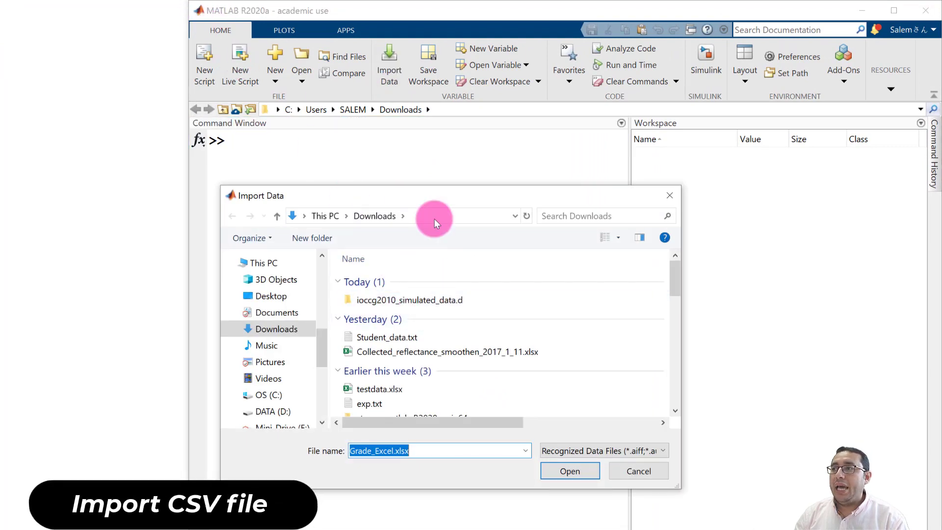
{"action": "scroll", "coordinate": [323, 338], "scroll_direction": "up", "scroll_amount": 2}
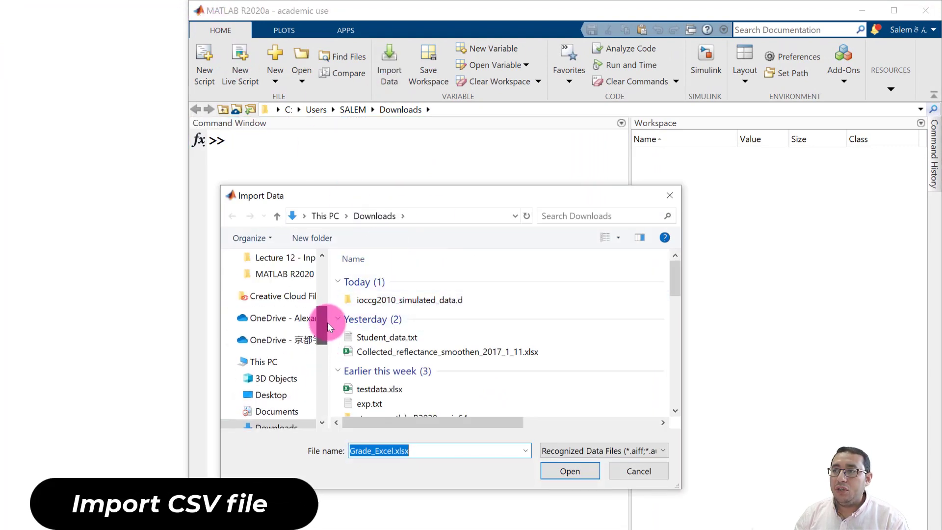
{"action": "left_click_drag", "start_coordinate": [328, 322], "coordinate": [325, 299]}
{"action": "left_click", "coordinate": [290, 339]}
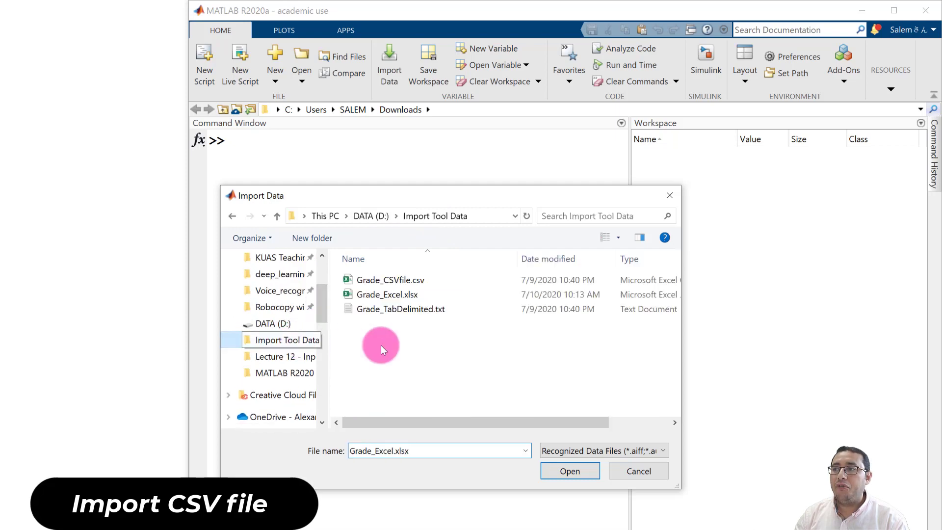
{"action": "left_click", "coordinate": [444, 278]}
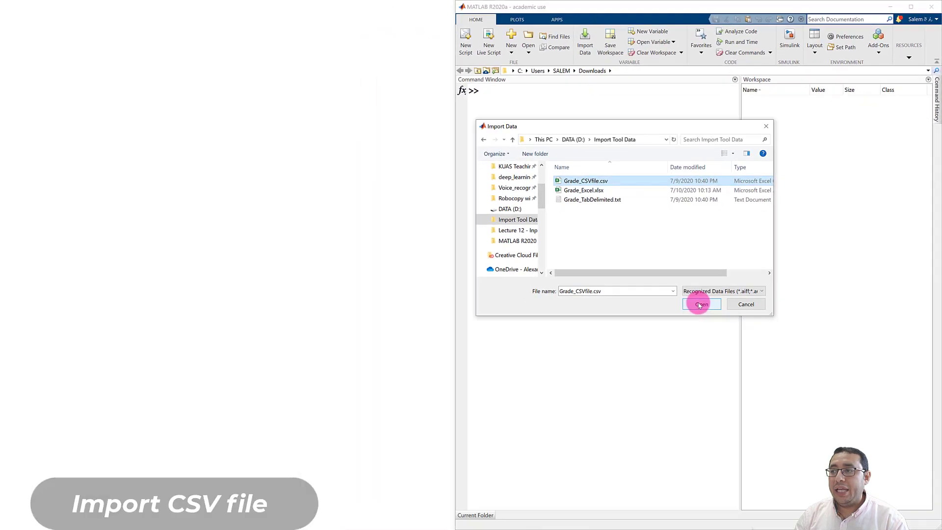
{"action": "left_click", "coordinate": [701, 305]}
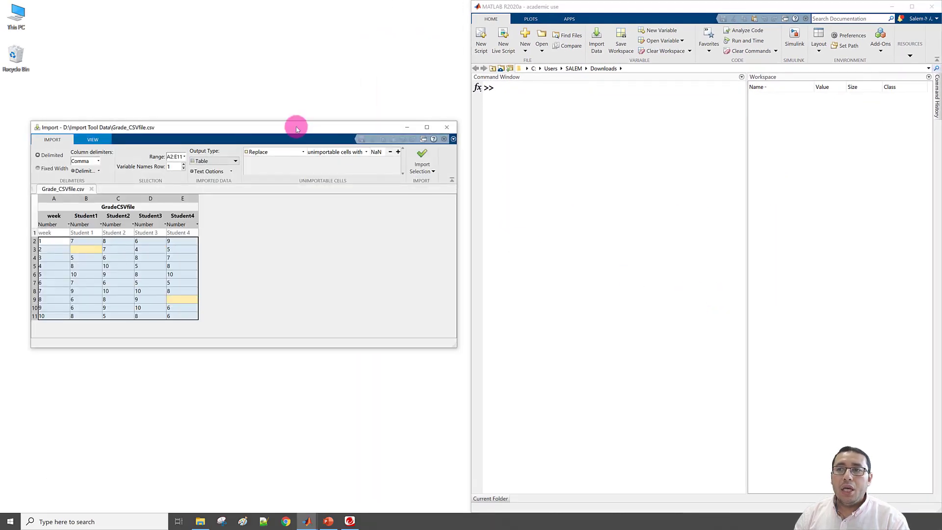
{"action": "left_click_drag", "start_coordinate": [296, 128], "coordinate": [364, 121]}
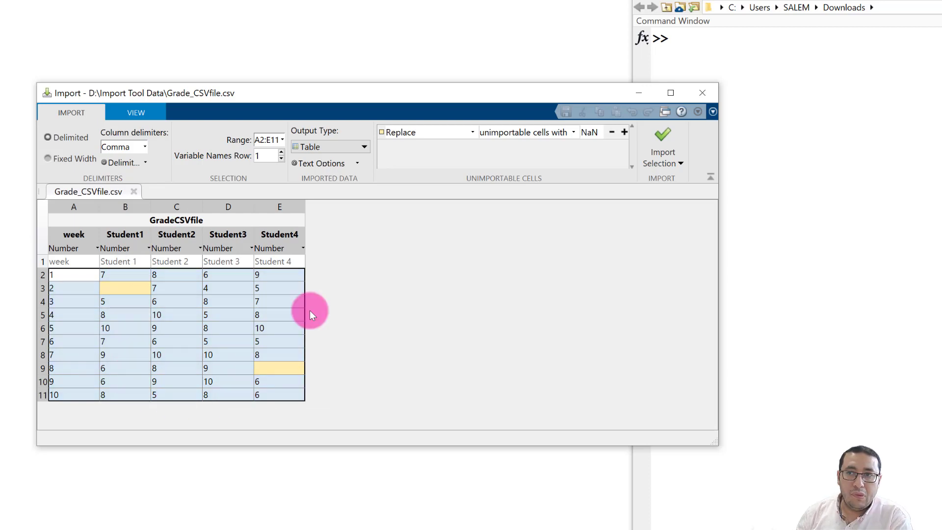
Step: Review the column delimiter choices and the output types available for the CSV import
{"action": "left_click", "coordinate": [145, 148]}
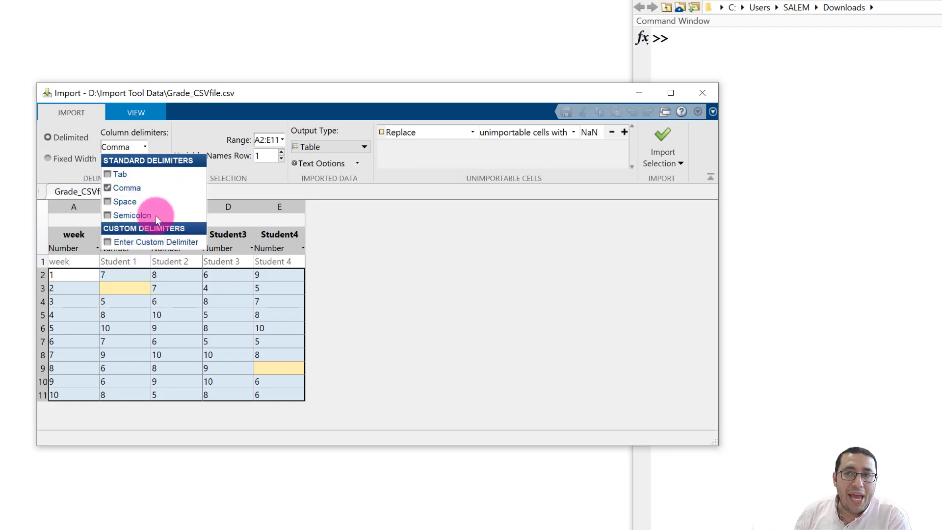
{"action": "left_click", "coordinate": [145, 147]}
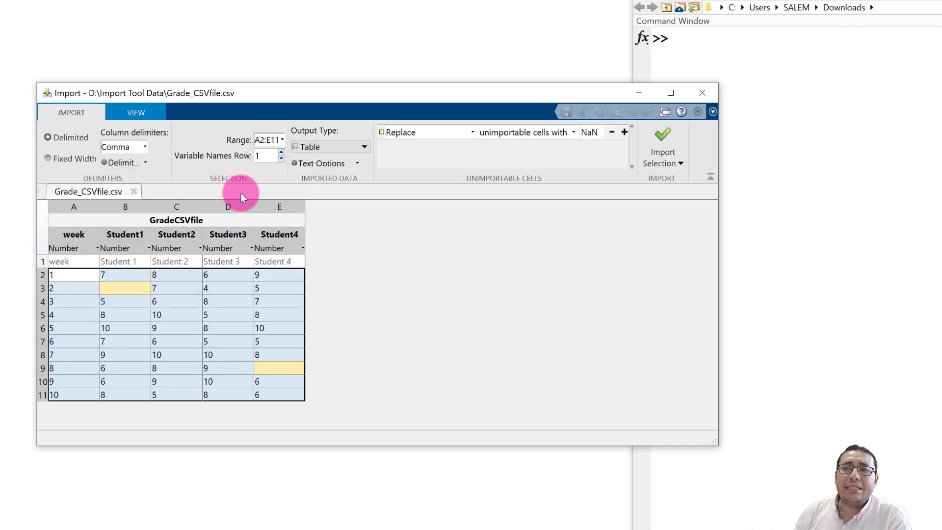
{"action": "left_click", "coordinate": [354, 147]}
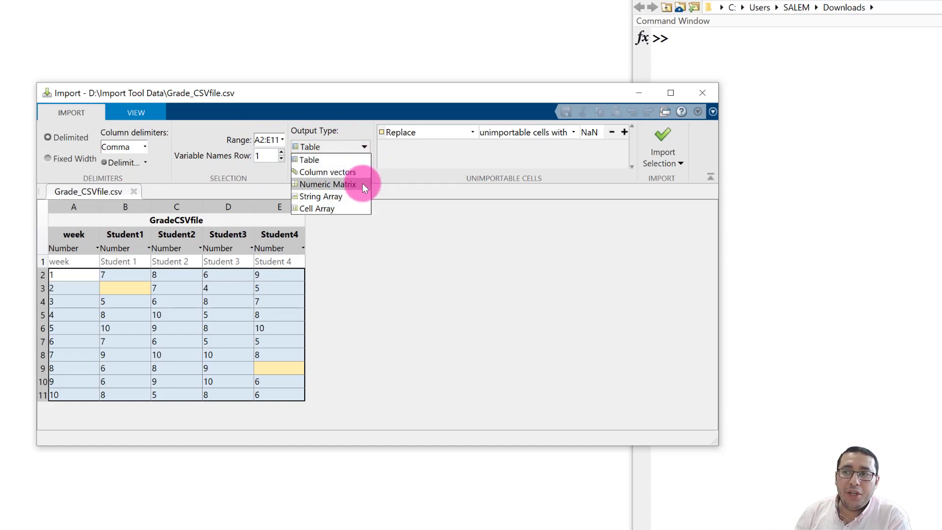
Step: Try excluding columns with unimportable cells, and return the rule to Replace with a replacement value of 0
{"action": "left_click", "coordinate": [472, 133]}
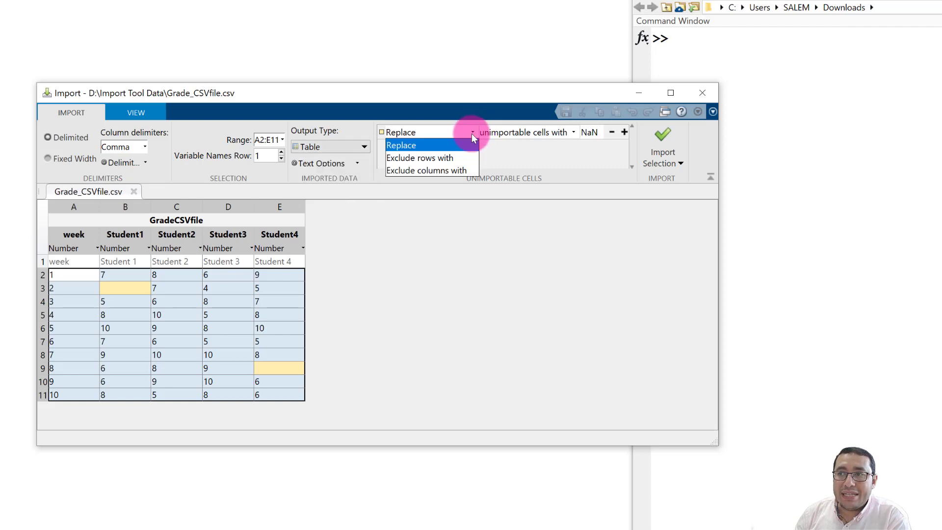
{"action": "left_click", "coordinate": [464, 170]}
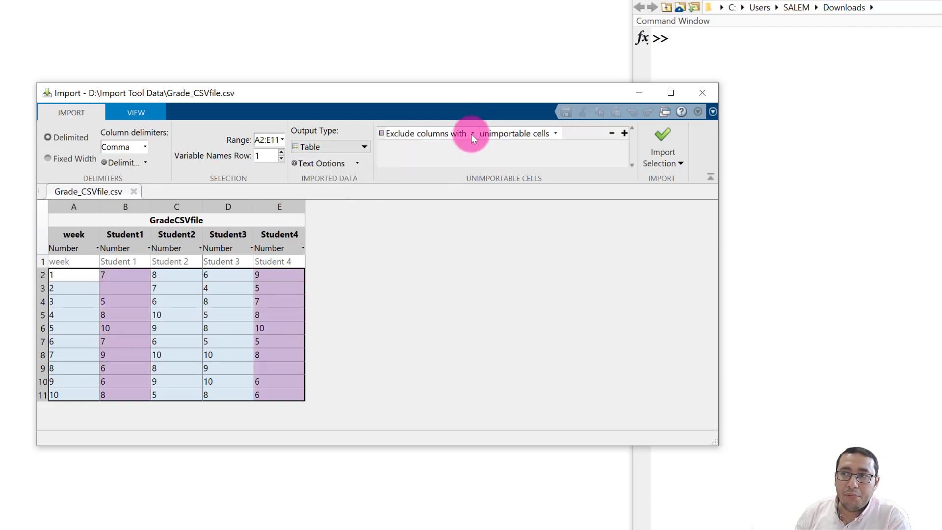
{"action": "left_click", "coordinate": [471, 133]}
{"action": "left_click", "coordinate": [464, 144]}
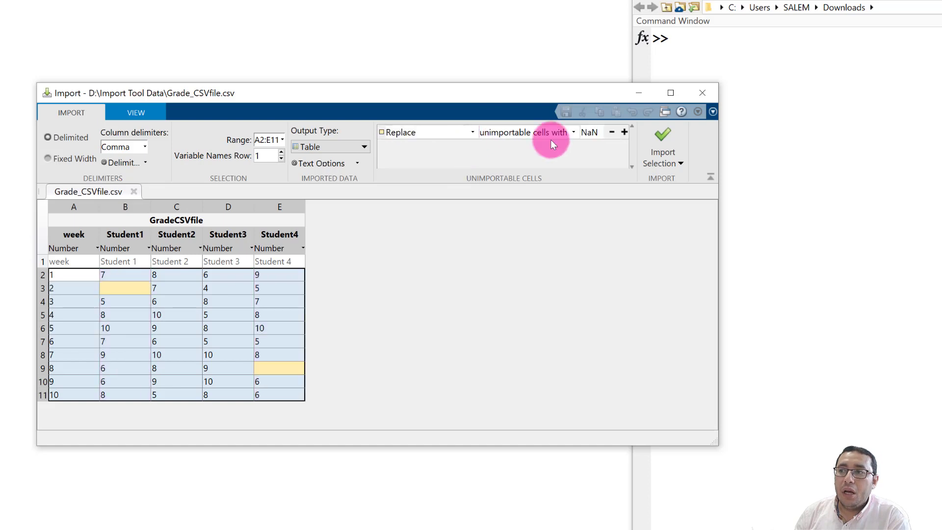
{"action": "double_click", "coordinate": [590, 132]}
{"action": "type", "text": "0"}
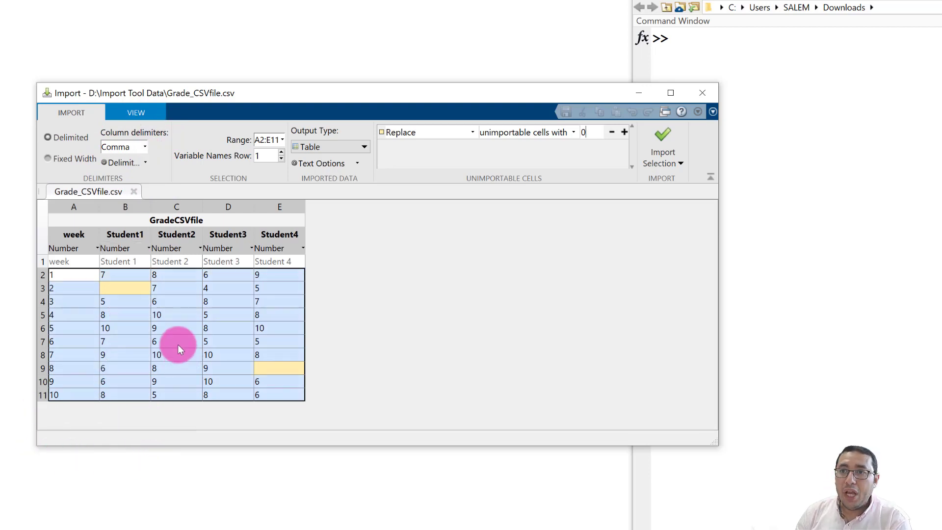
Step: Select the four students' grades in B2:E11 and set the output type to Numeric Matrix
{"action": "left_click_drag", "start_coordinate": [129, 275], "coordinate": [277, 392]}
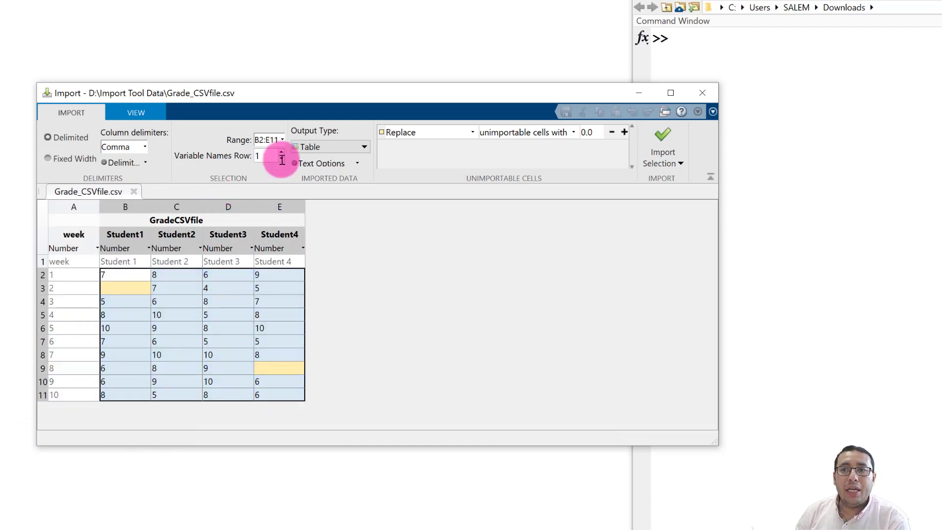
{"action": "left_click", "coordinate": [363, 148]}
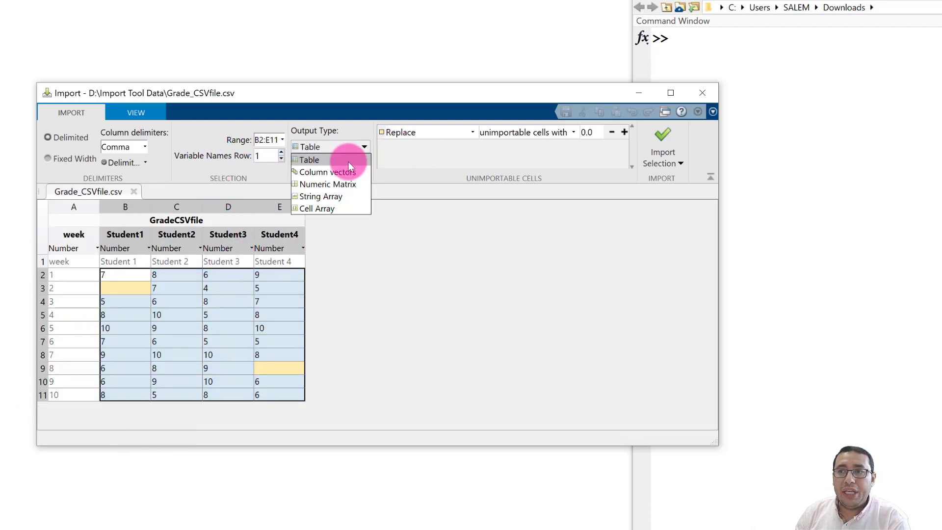
{"action": "left_click", "coordinate": [343, 184]}
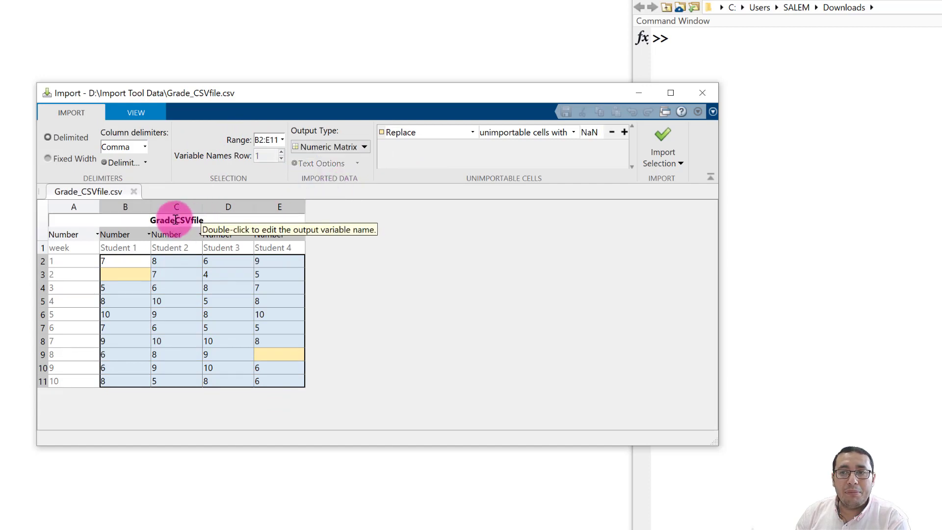
Step: Rename the output variable as GradeCSV
{"action": "double_click", "coordinate": [202, 221]}
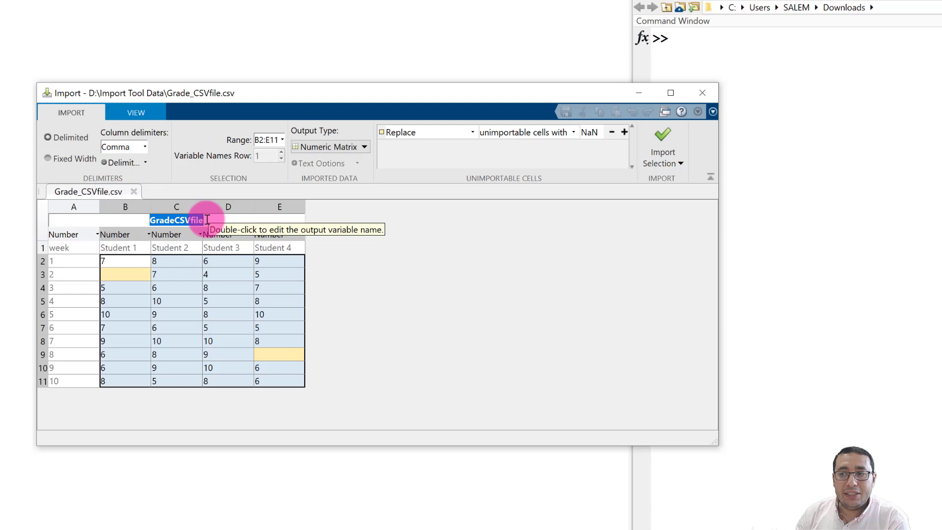
{"action": "left_click", "coordinate": [207, 220]}
{"action": "key", "text": "BackSpace"}
{"action": "key", "text": "BackSpace"}
{"action": "key", "text": "BackSpace"}
{"action": "key", "text": "BackSpace"}
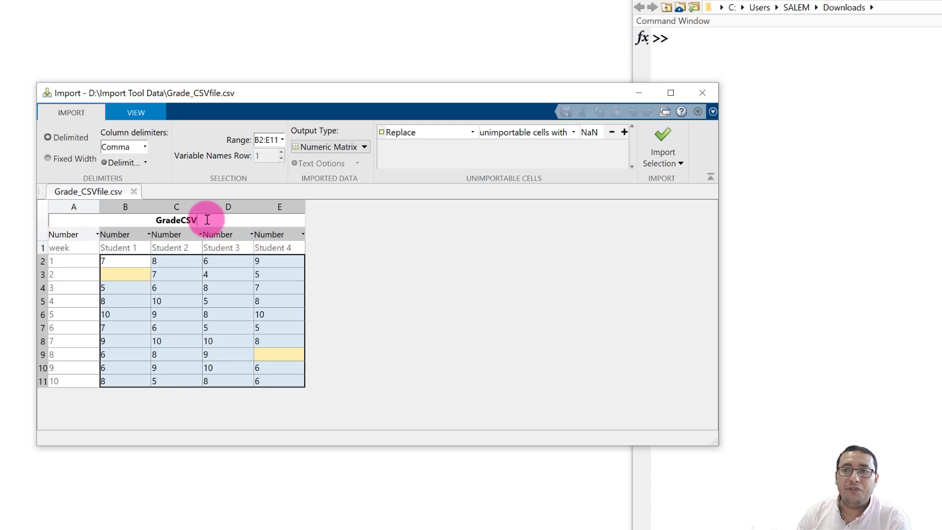
Step: Set the replacement value for unimportable cells to 0 and import the selected grades as a matrix
{"action": "double_click", "coordinate": [594, 129]}
{"action": "type", "text": "0"}
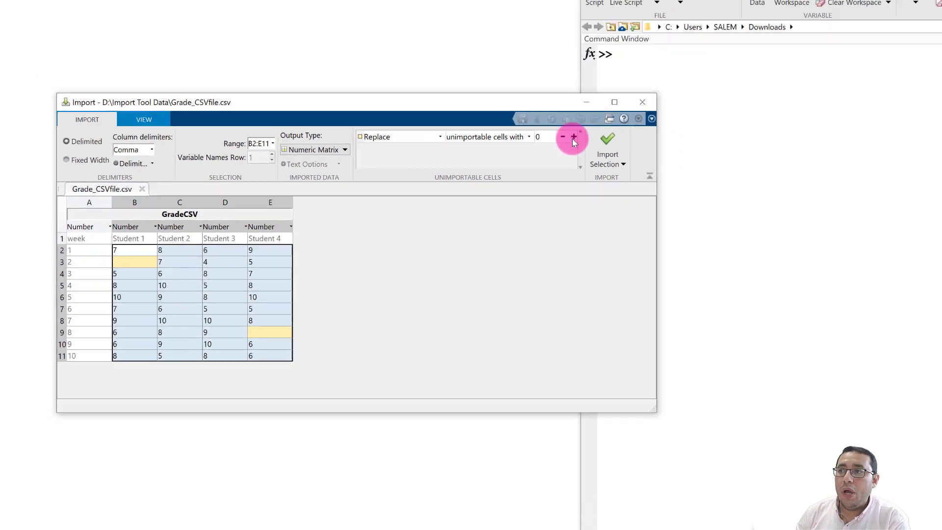
{"action": "left_click", "coordinate": [609, 140]}
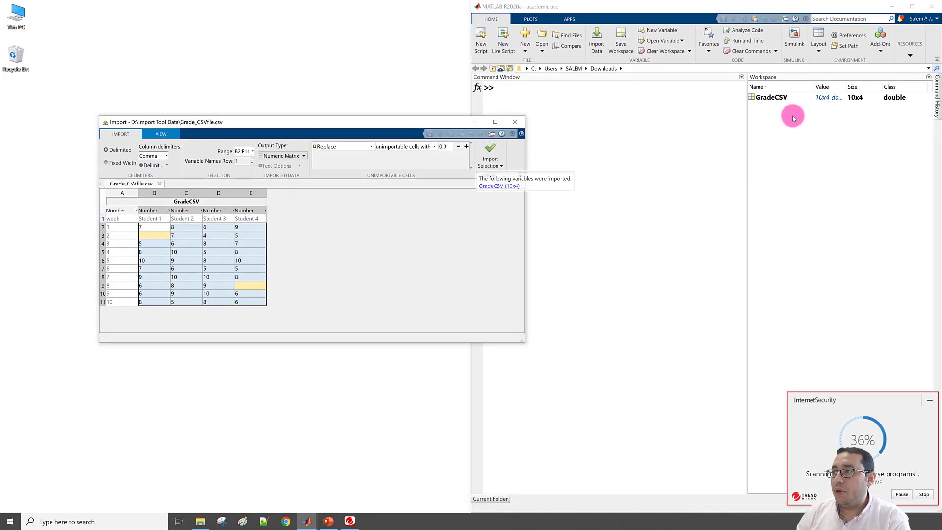
Step: Open GradeCSV in the variable editor, change row 1, column 4 to 10, and close the editor
{"action": "left_click", "coordinate": [777, 100]}
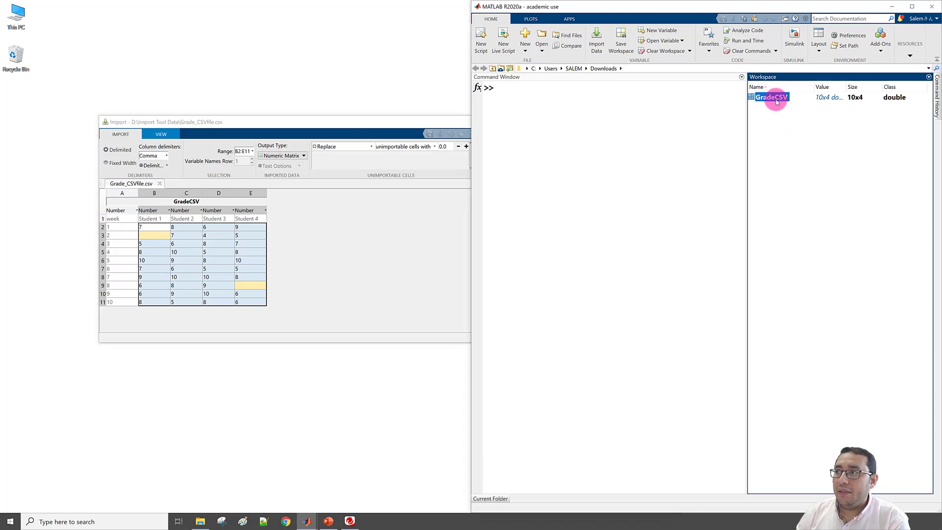
{"action": "double_click", "coordinate": [773, 98]}
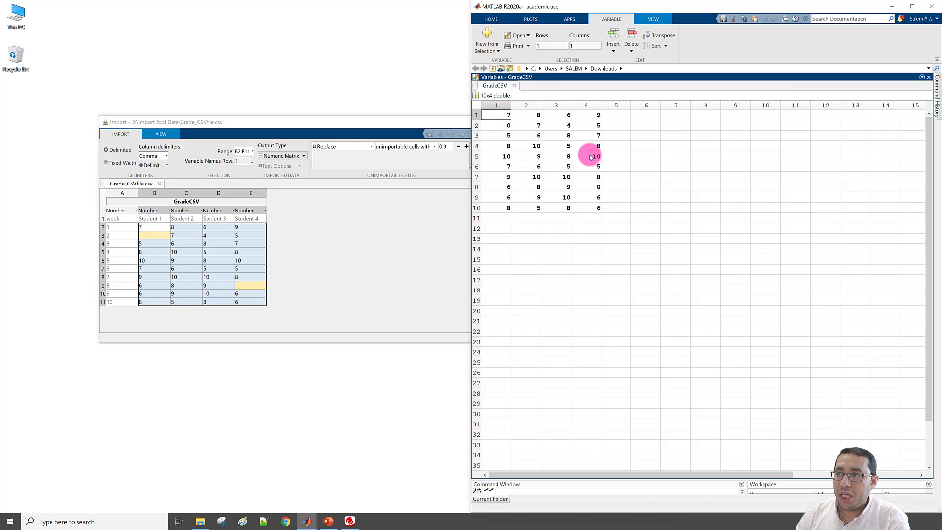
{"action": "left_click", "coordinate": [599, 115]}
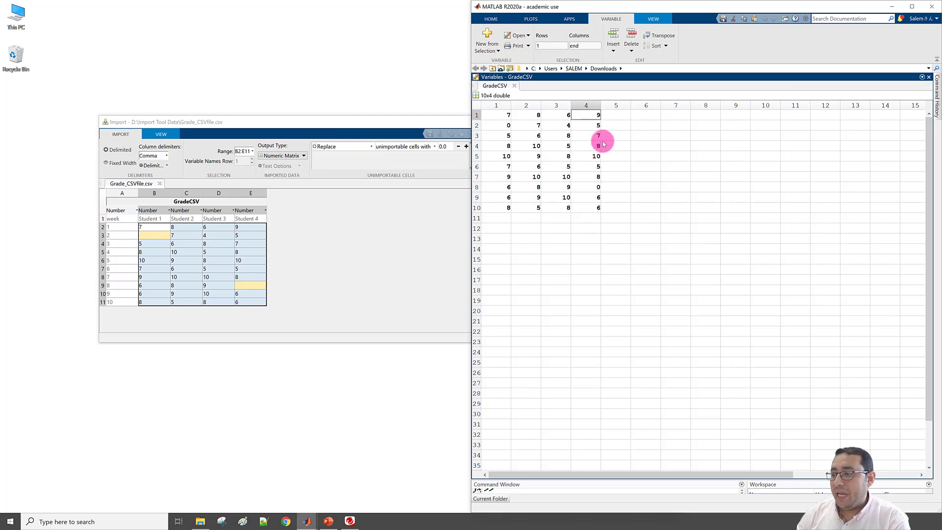
{"action": "type", "text": "10"}
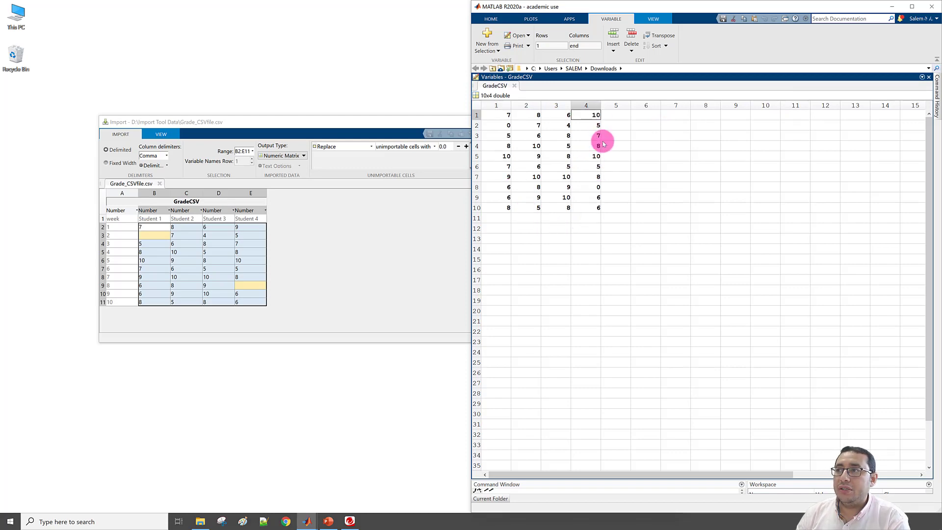
{"action": "key", "text": "Return"}
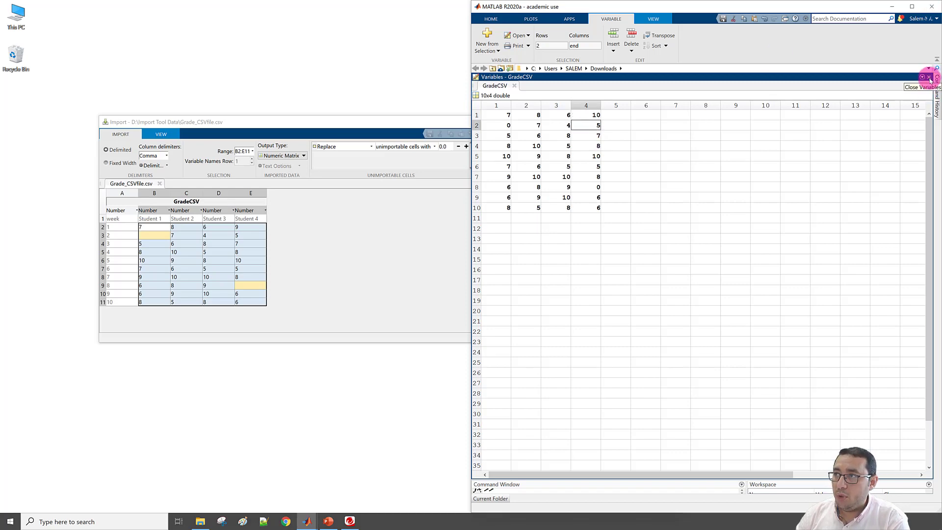
{"action": "left_click", "coordinate": [929, 77]}
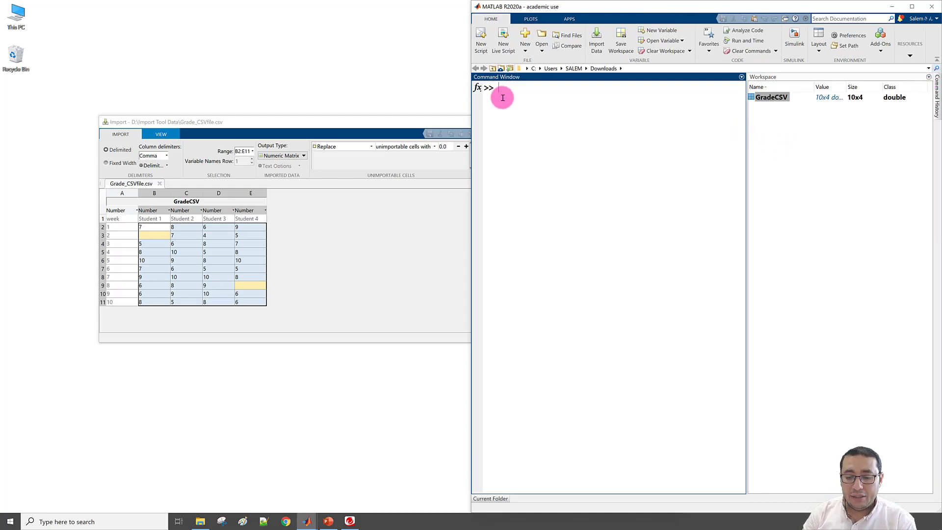
Step: Display GradeCSV in the Command Window and check the edited grade in row 1, column 4
{"action": "type", "text": "Gra"}
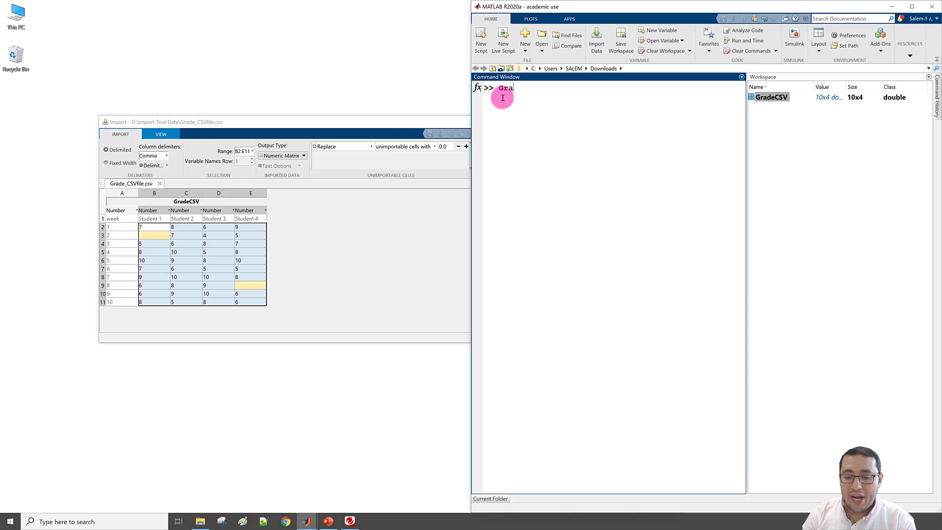
{"action": "type", "text": "deCSV"}
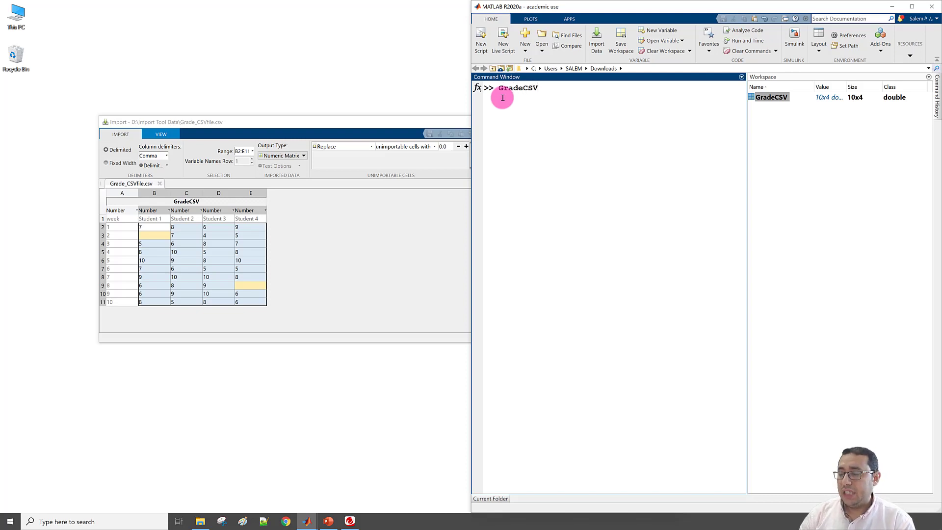
{"action": "key", "text": "Return"}
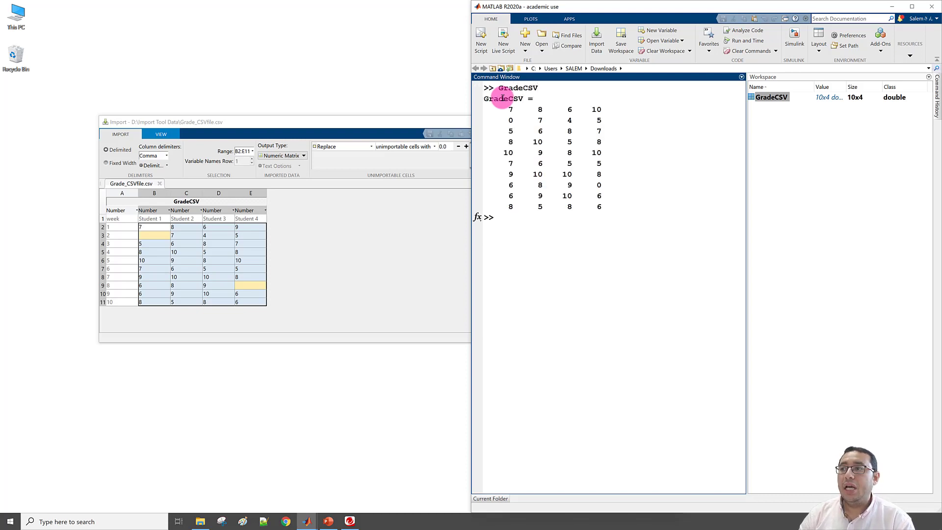
{"action": "double_click", "coordinate": [597, 109]}
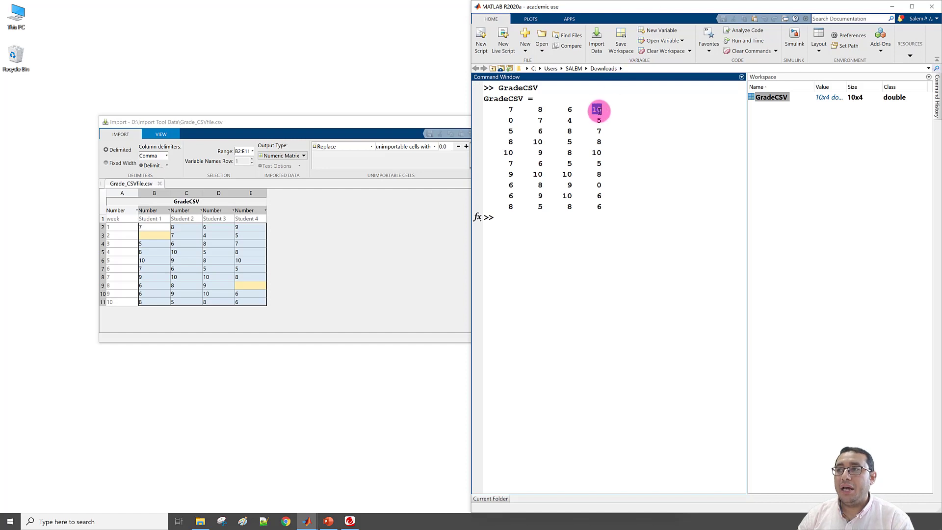
Step: Calculate the column averages of the imported grade matrix by running mean(GradeCSV) in the Command Window
{"action": "left_click", "coordinate": [519, 224]}
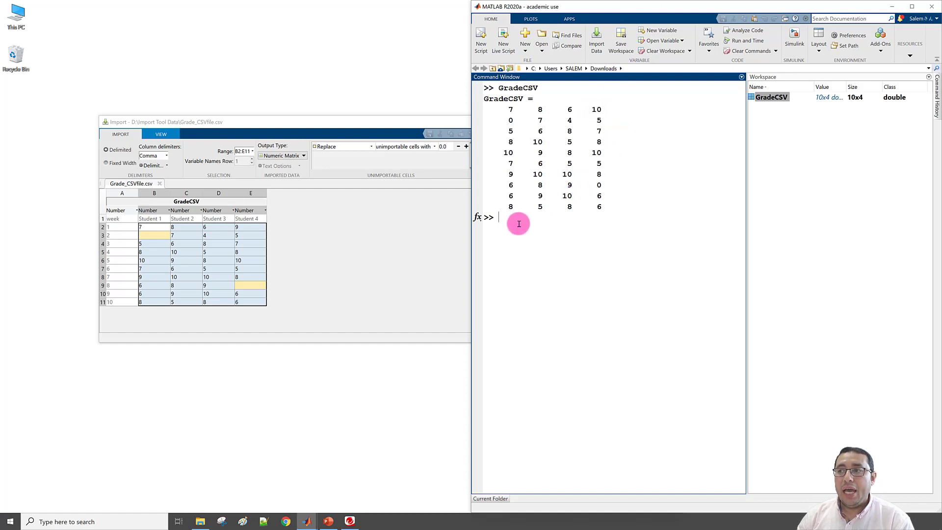
{"action": "type", "text": "mean"}
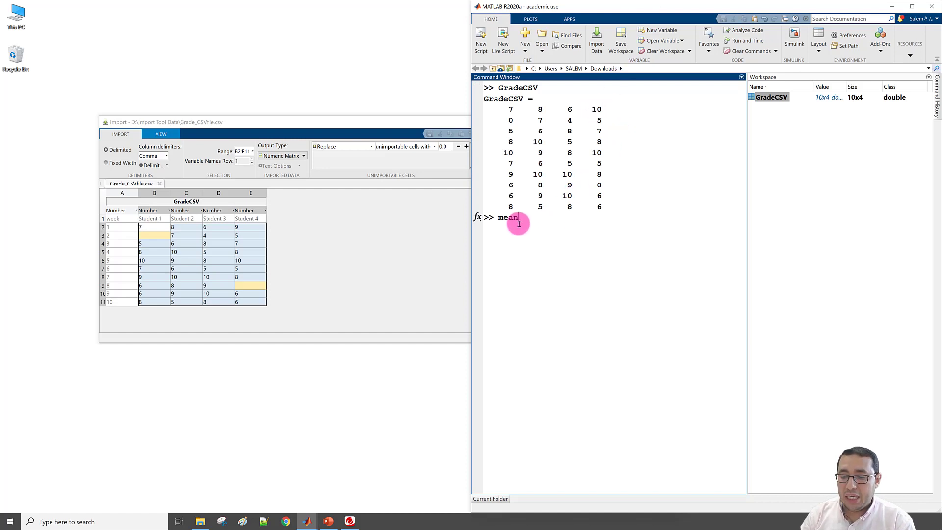
{"action": "type", "text": "(Grad"}
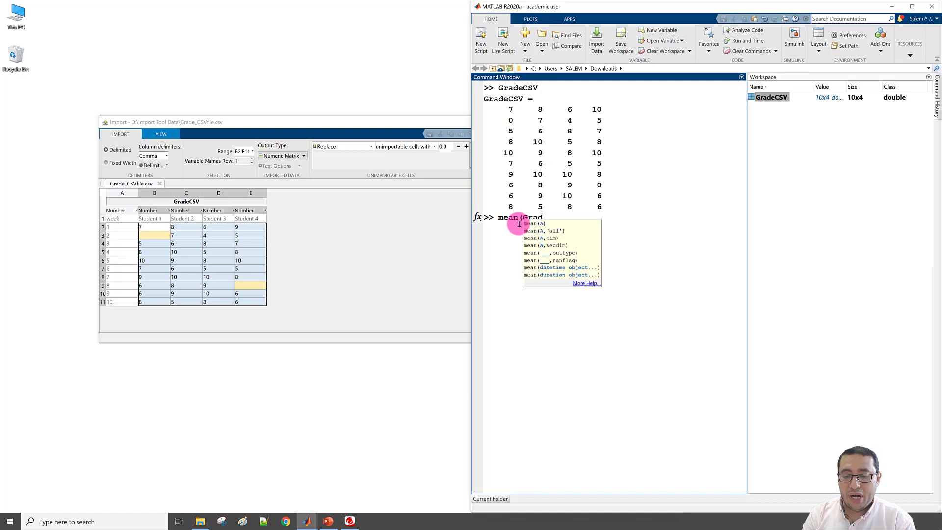
{"action": "type", "text": "eCSV("}
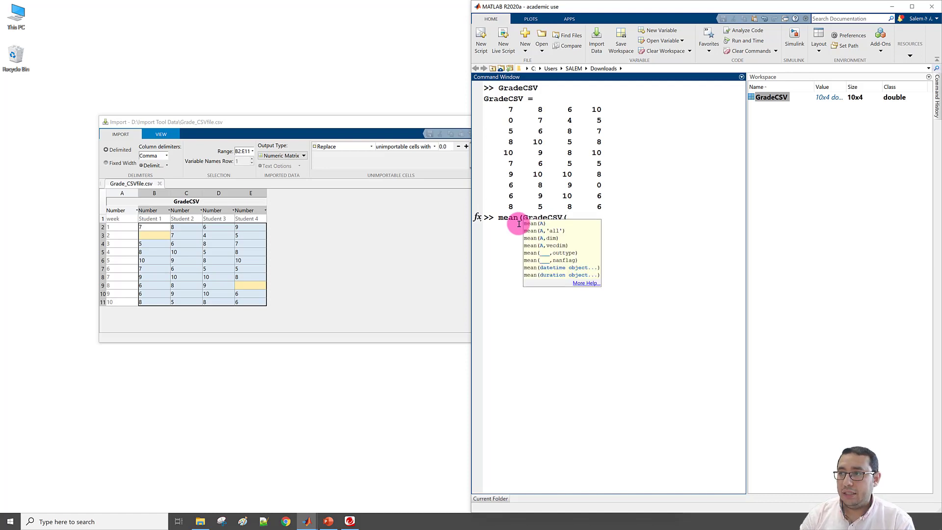
{"action": "key", "text": "BackSpace"}
{"action": "type", "text": ")"}
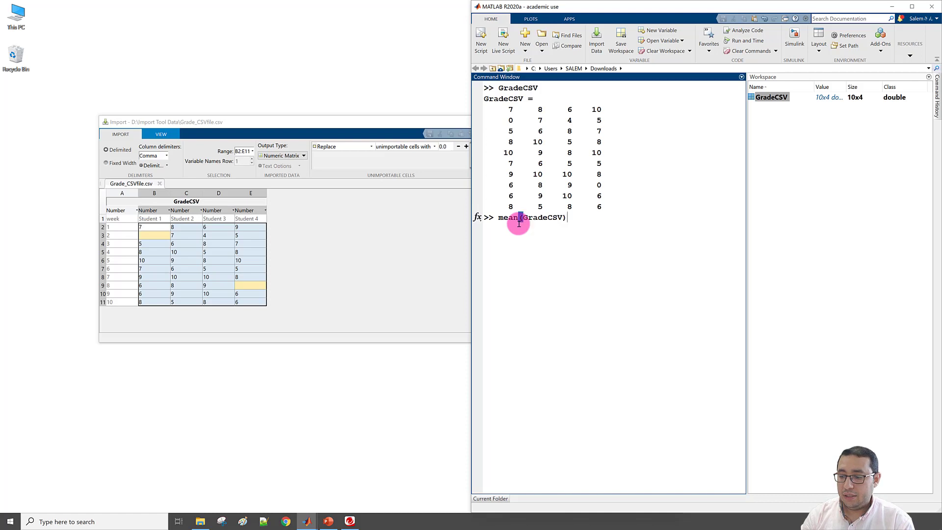
{"action": "key", "text": "Return"}
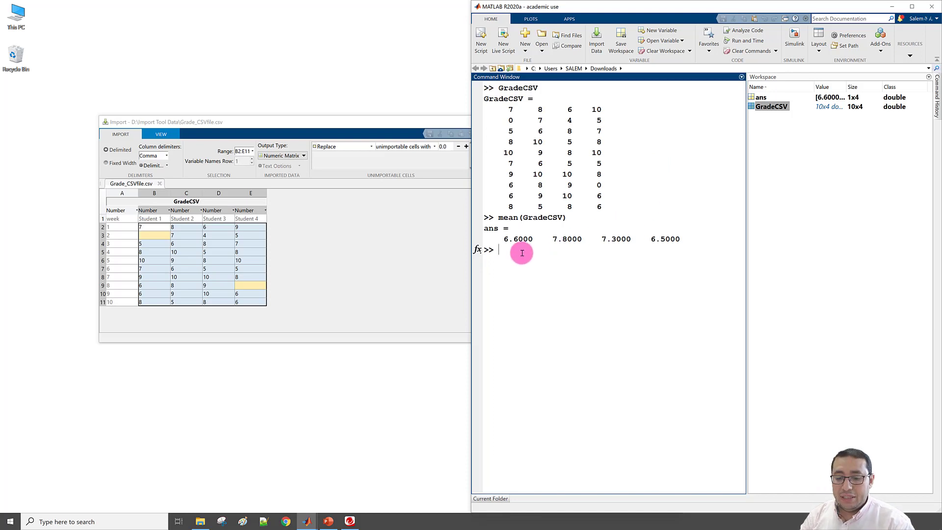
Step: Remove all workspace variables with clear and empty the Command Window with clc
{"action": "type", "text": "clear"}
{"action": "key", "text": "Return"}
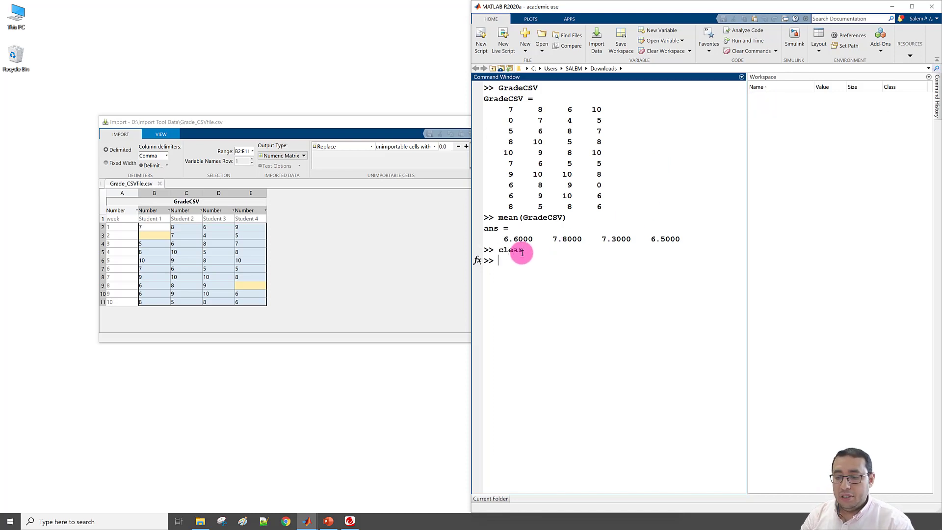
{"action": "type", "text": "clc"}
{"action": "key", "text": "Return"}
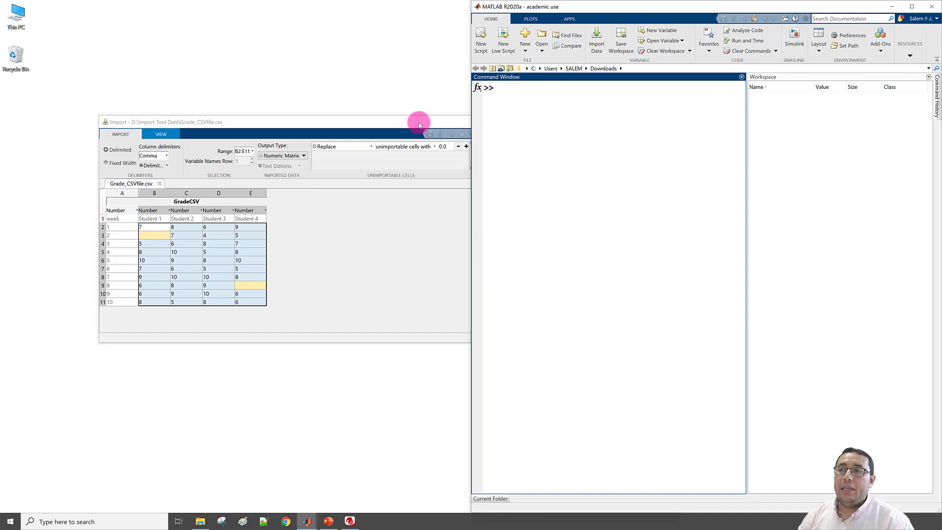
Step: Close the import window of Grade_CSVfile.csv and open Grade_TabDelimited.txt from the Import Tool Data folder for import
{"action": "left_click", "coordinate": [423, 121]}
{"action": "left_click", "coordinate": [514, 122]}
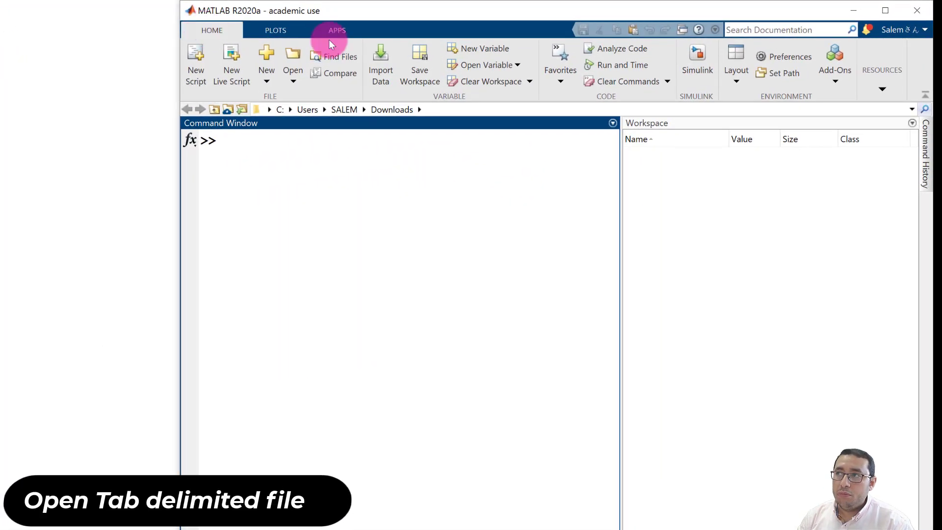
{"action": "left_click", "coordinate": [375, 69]}
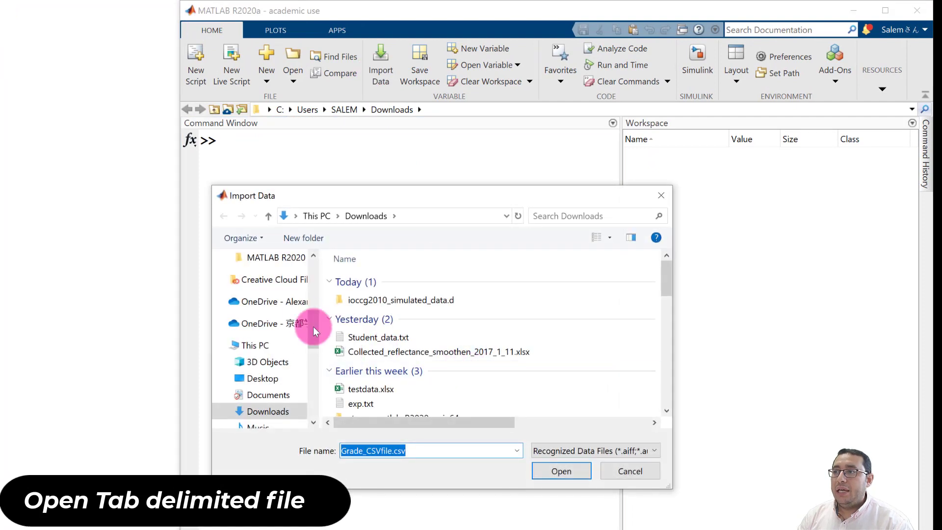
{"action": "scroll", "coordinate": [287, 304], "scroll_direction": "up", "scroll_amount": 2}
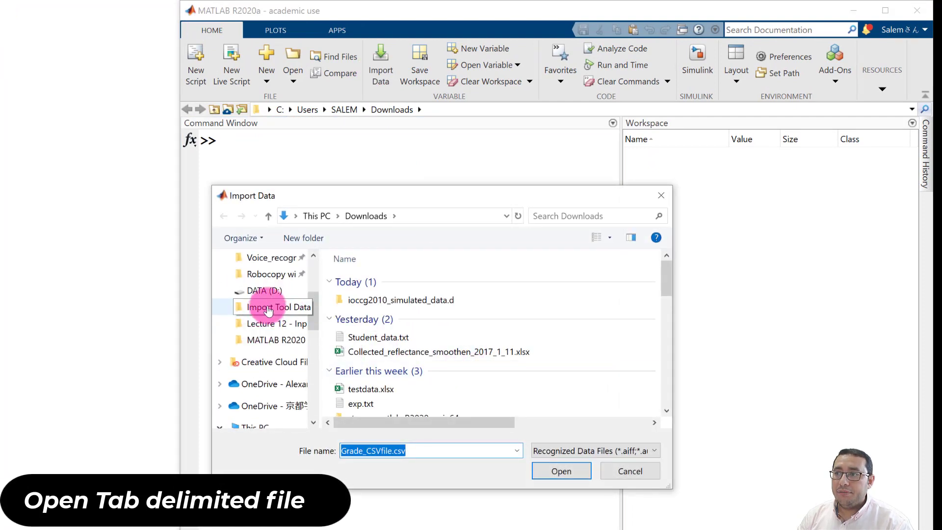
{"action": "left_click", "coordinate": [268, 308]}
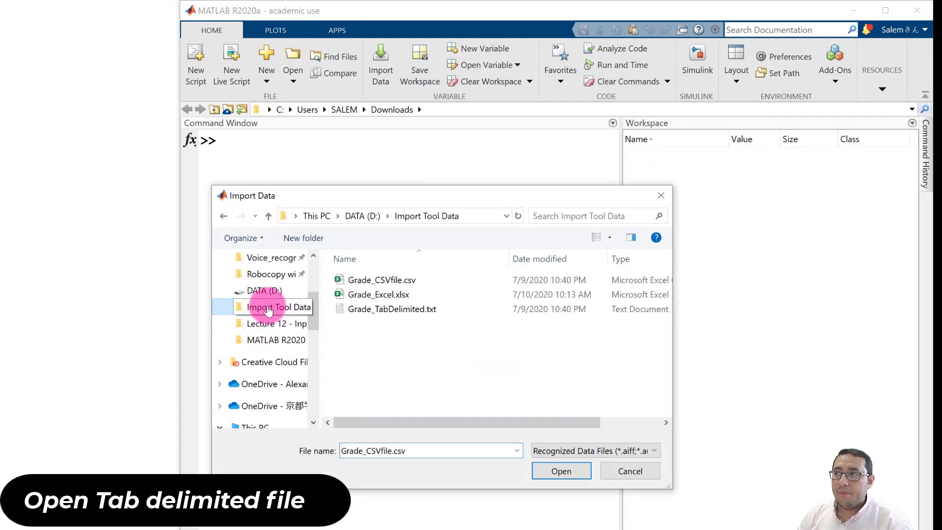
{"action": "left_click", "coordinate": [419, 307]}
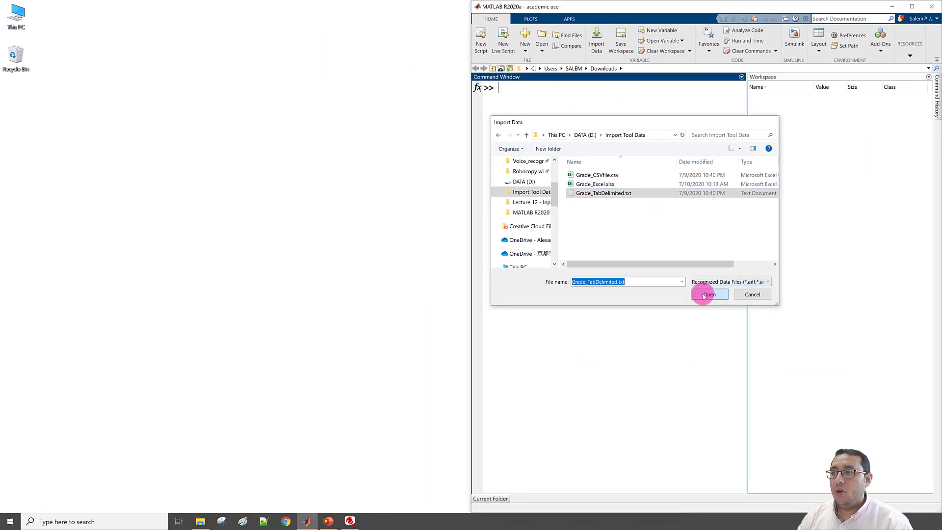
{"action": "left_click", "coordinate": [562, 471]}
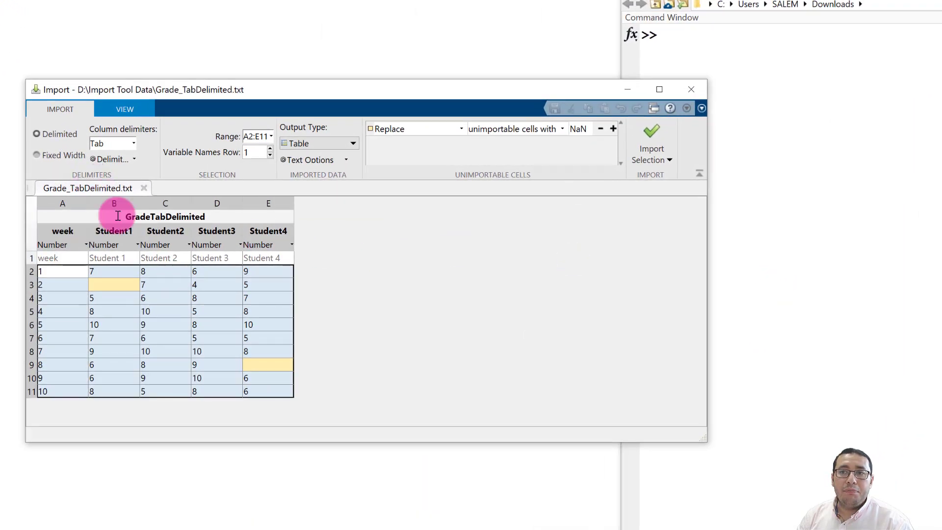
Step: Check the column delimiter choices, keeping Tab, and set the output type to Column vectors
{"action": "left_click", "coordinate": [133, 143]}
{"action": "left_click", "coordinate": [133, 143]}
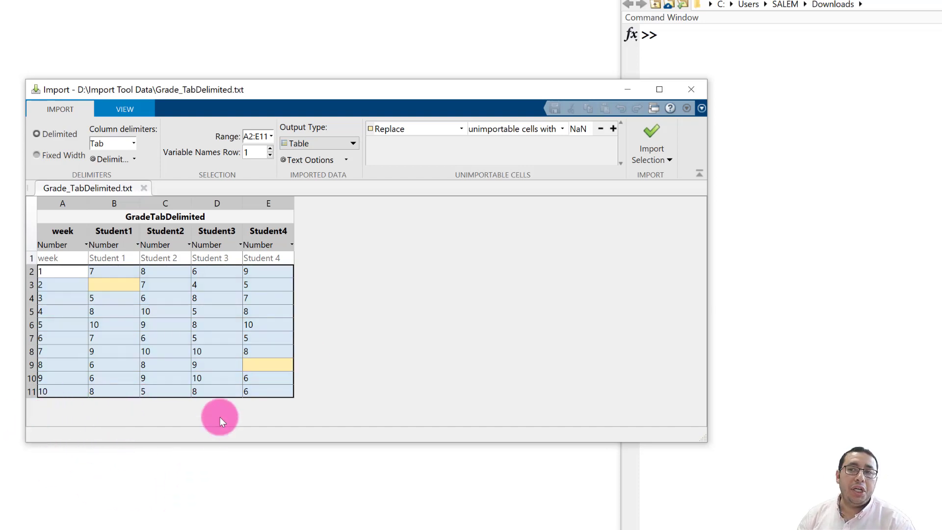
{"action": "left_click", "coordinate": [337, 144]}
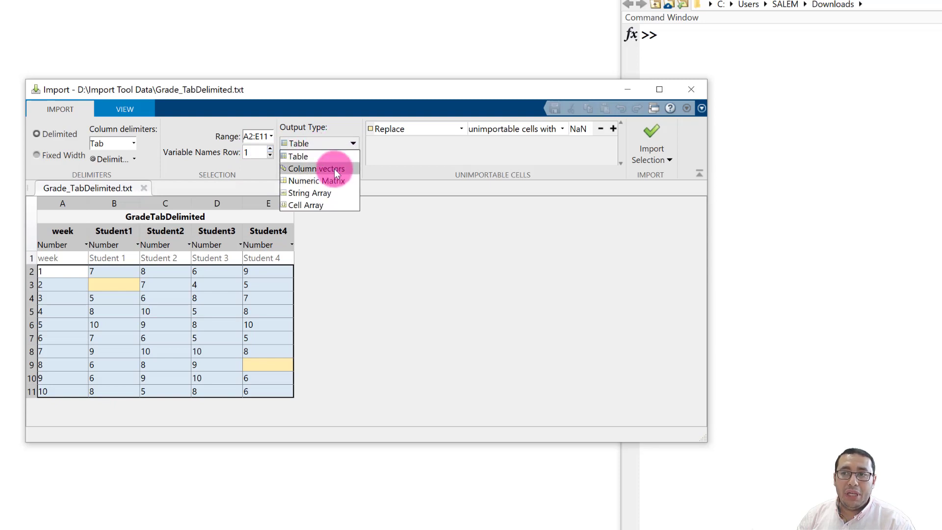
{"action": "left_click", "coordinate": [334, 169]}
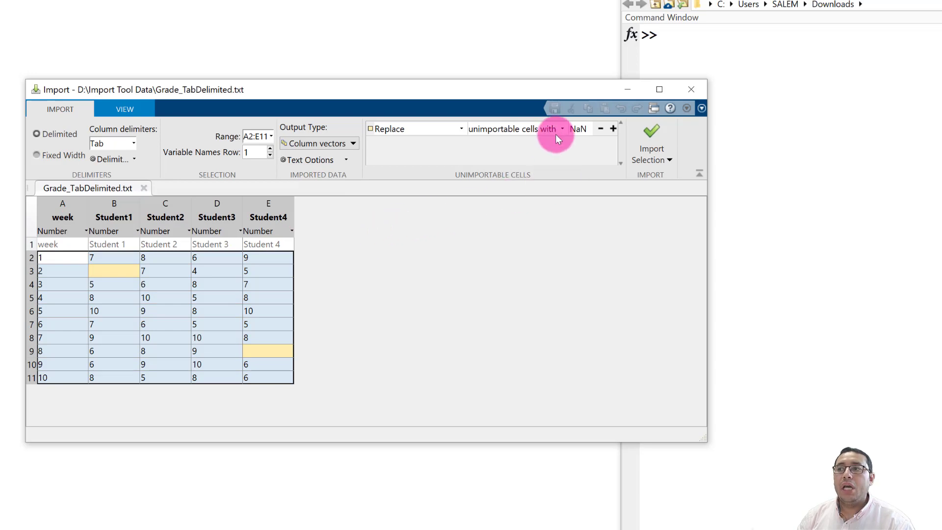
Step: Set the replacement value for unimportable cells to -1 and import the selected range A2:E11
{"action": "double_click", "coordinate": [587, 125]}
{"action": "type", "text": "-1"}
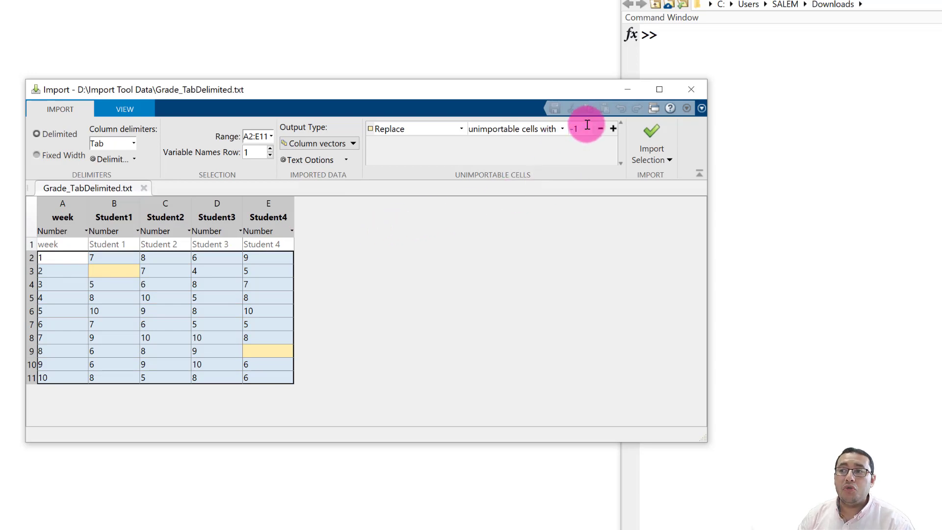
{"action": "left_click", "coordinate": [657, 140]}
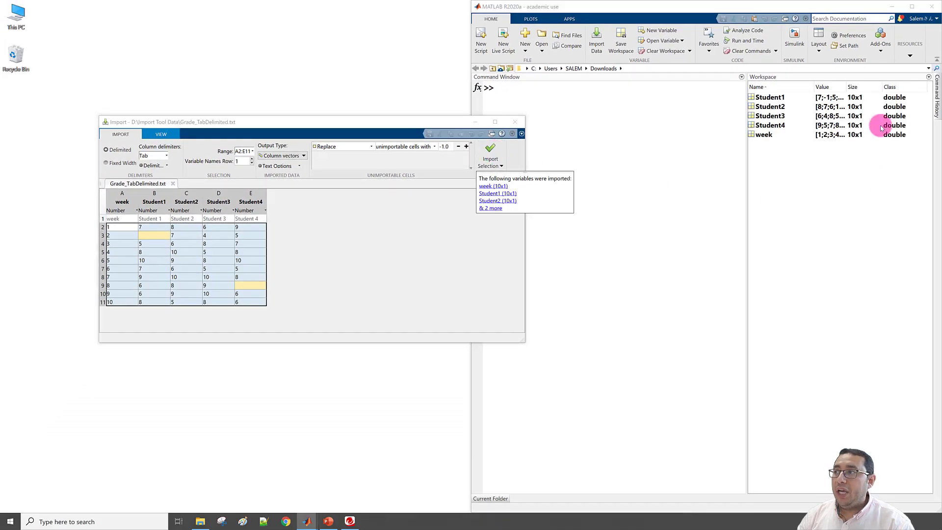
Step: Display the Student1 vector in the Command Window and check the replaced missing grade in its second row
{"action": "left_click", "coordinate": [658, 107]}
{"action": "type", "text": "s"}
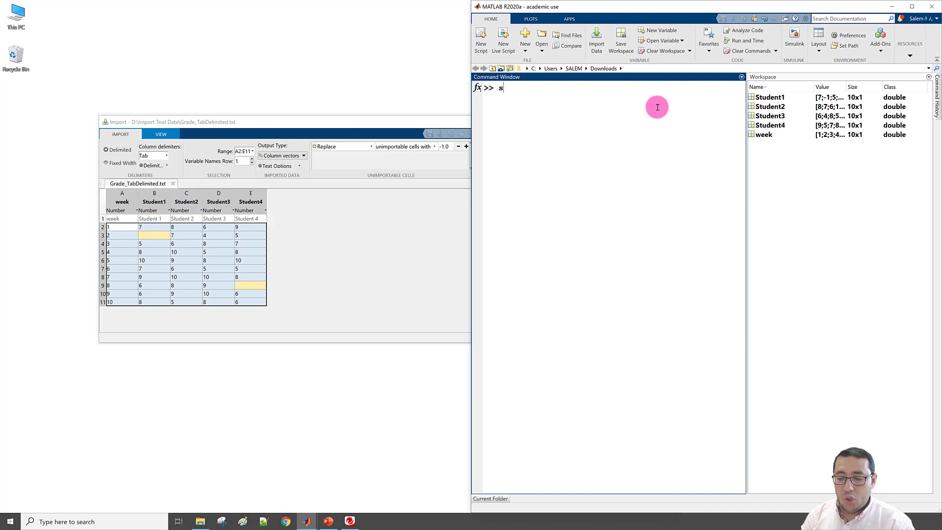
{"action": "key", "text": "BackSpace"}
{"action": "type", "text": "Student"}
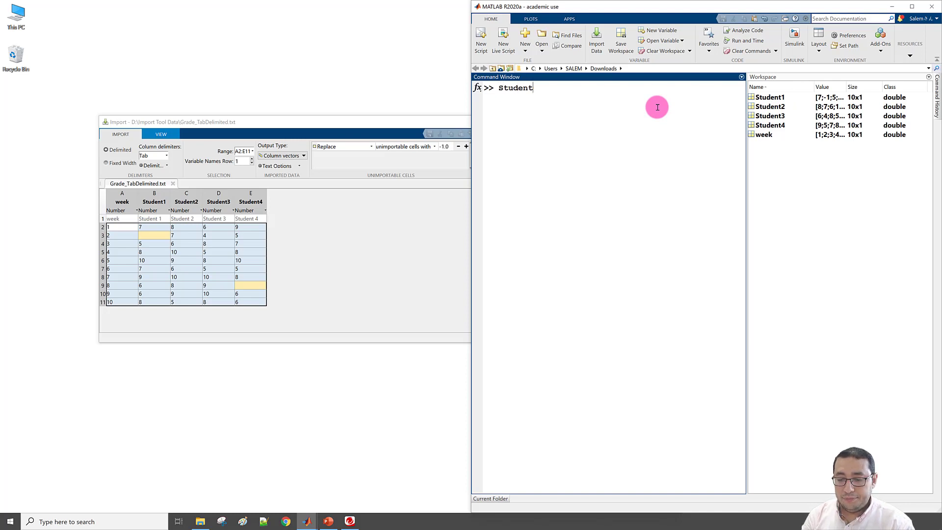
{"action": "type", "text": "1"}
{"action": "key", "text": "Return"}
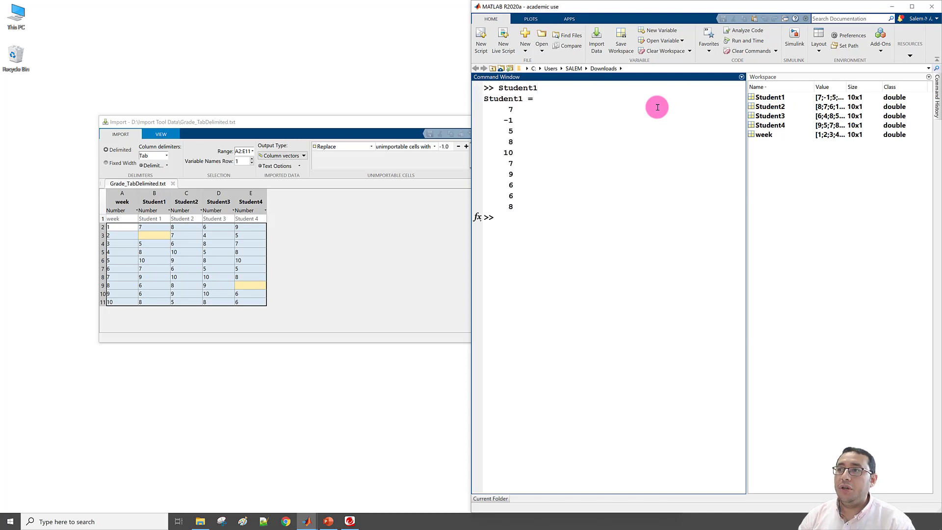
{"action": "left_click_drag", "start_coordinate": [503, 120], "coordinate": [514, 120]}
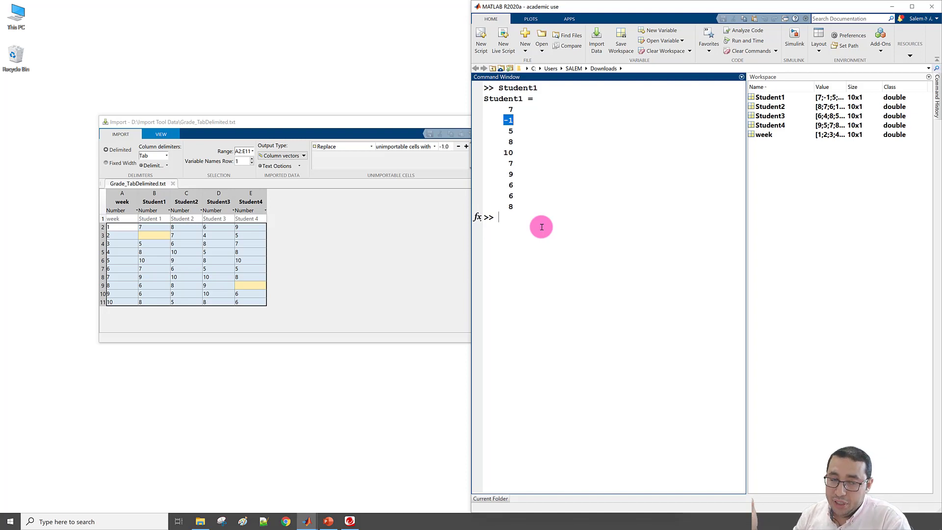
Step: Double all of the first student's grades by evaluating 2*Student1 in the Command Window
{"action": "type", "text": "2"}
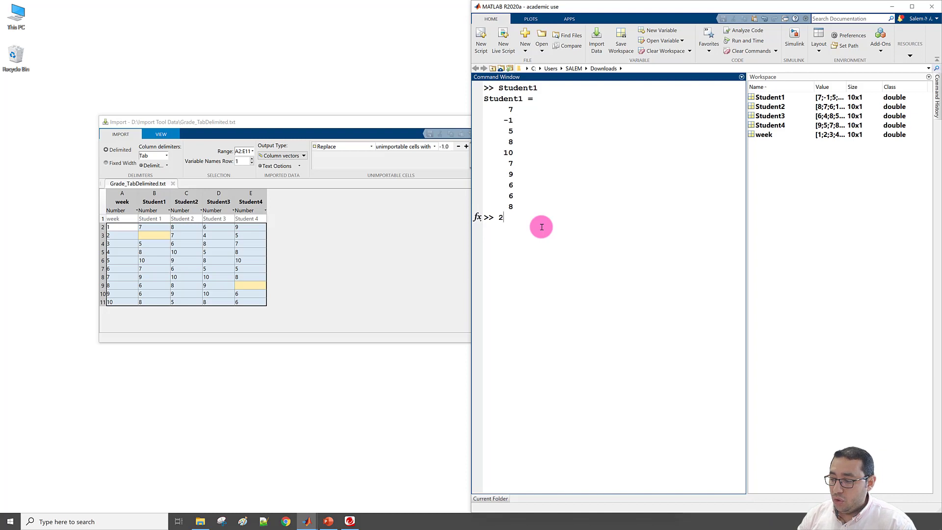
{"action": "type", "text": "*Student1"}
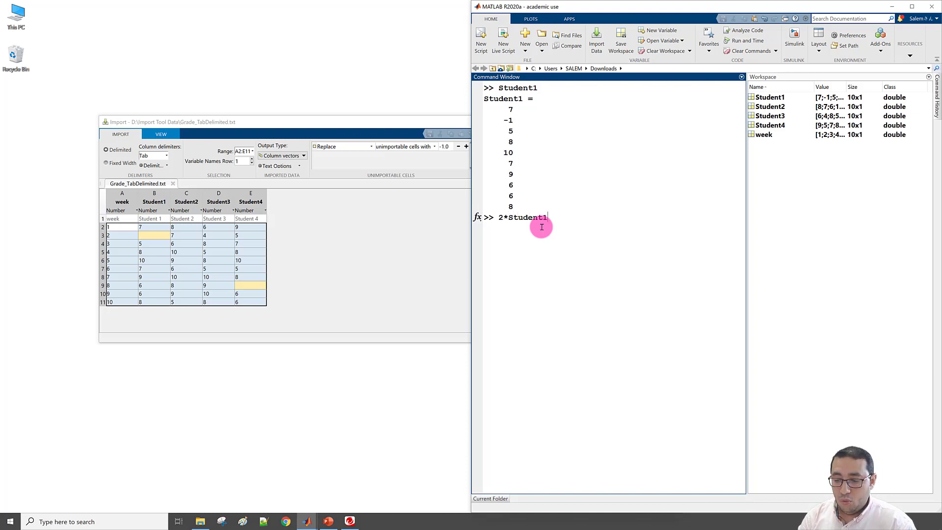
{"action": "key", "text": "Return"}
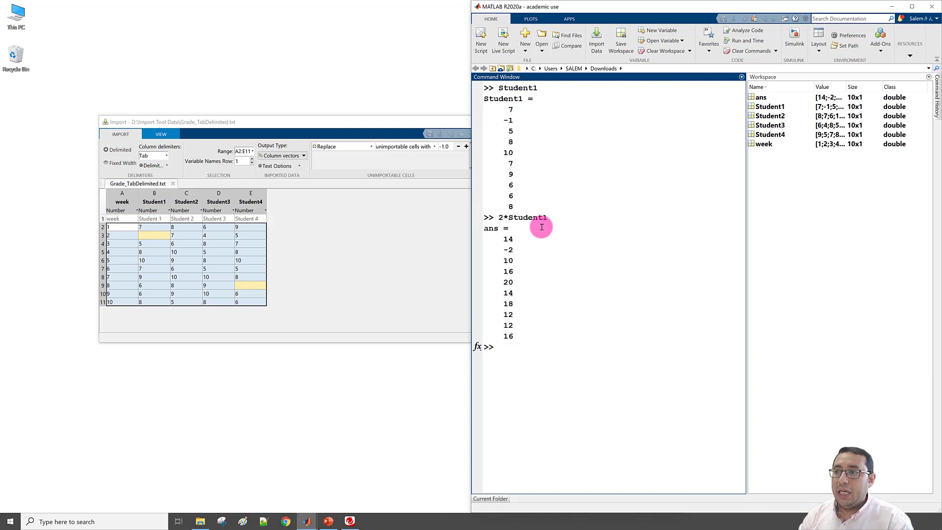